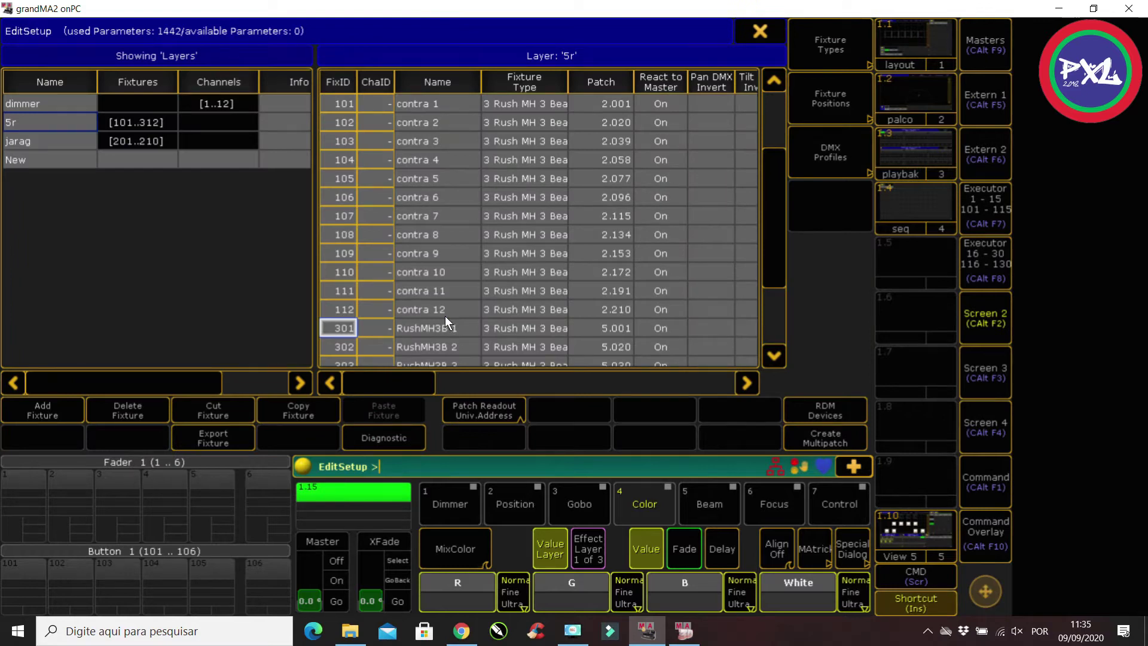
Rename fixtures 301 through 312 in the 5r layer to "chao"
double_click(443, 328)
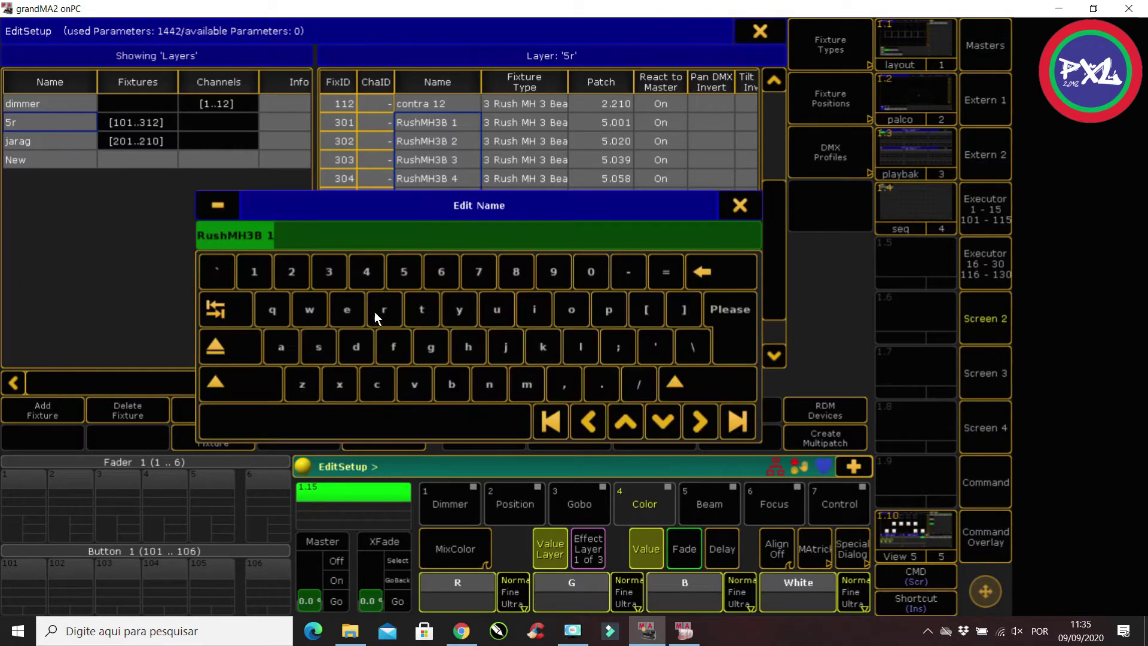
click(382, 387)
click(462, 352)
text(a)
click(568, 317)
click(726, 320)
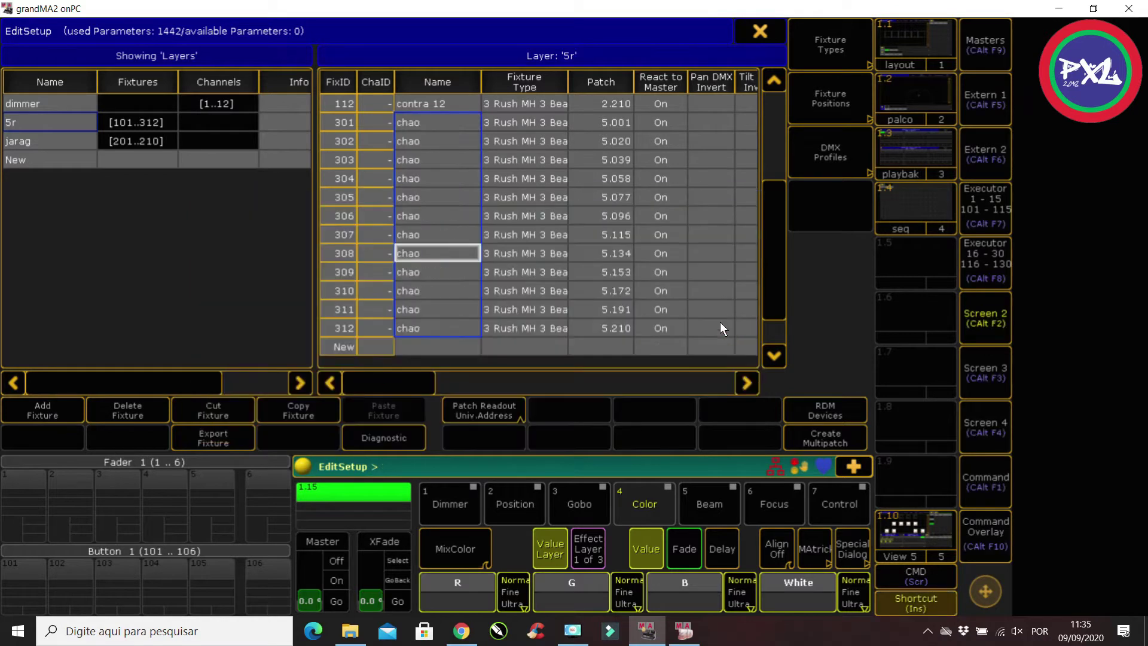
Leave the patch and fixture schedule, saving the changes, and close the setup to return to the layout view
click(763, 31)
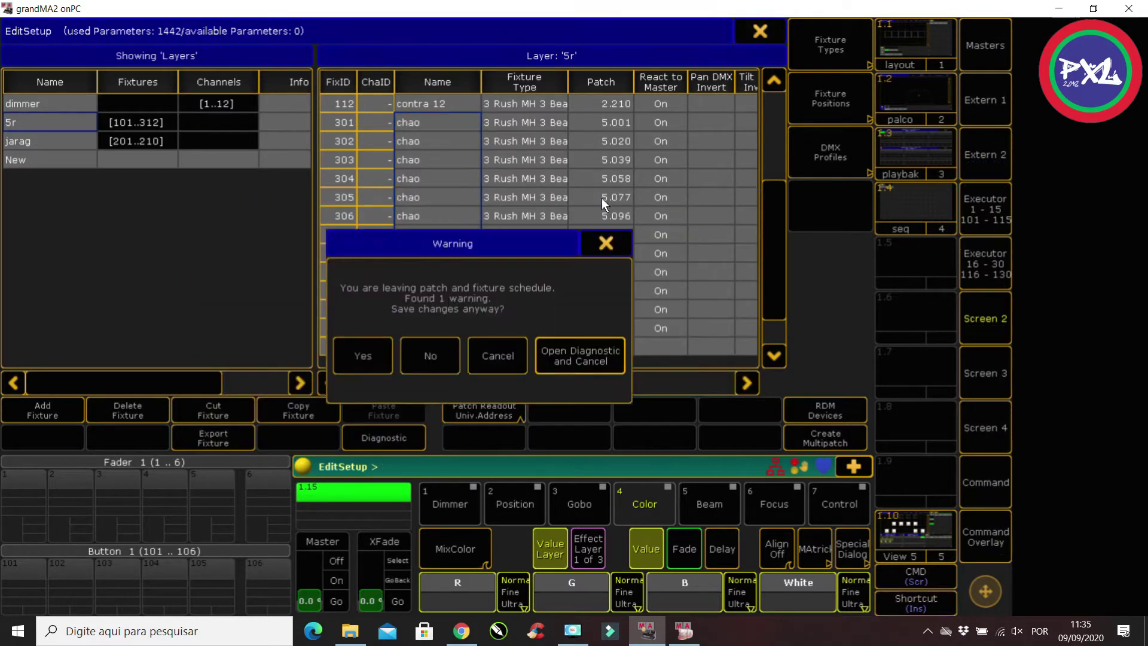
click(385, 347)
click(836, 29)
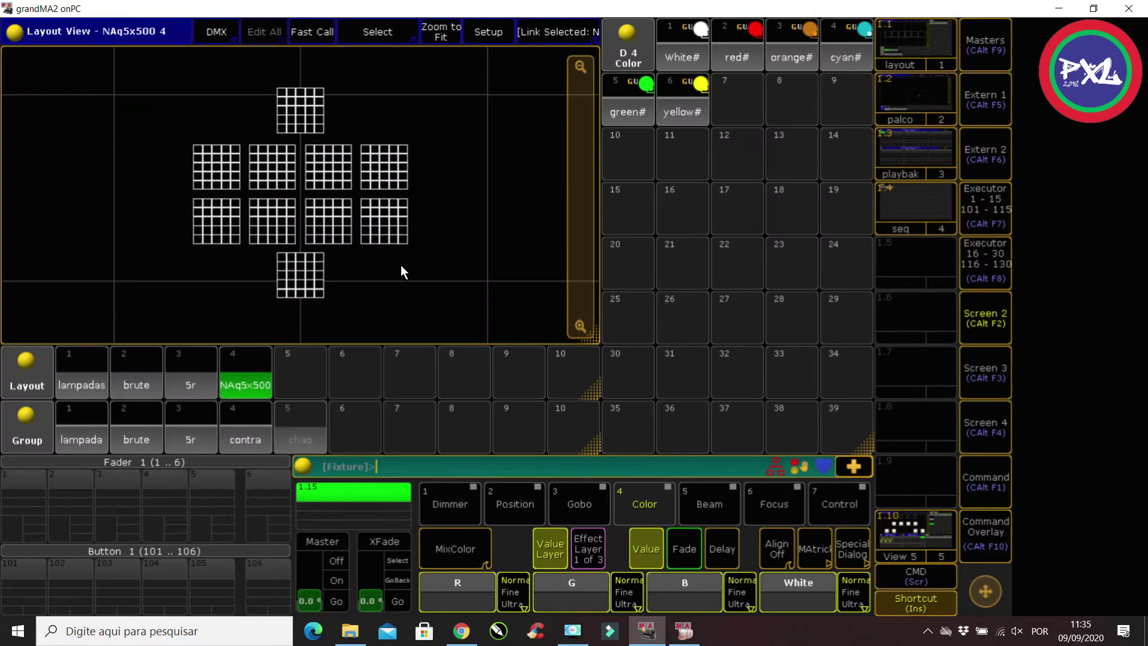
Select fixtures 301 through 312 from the command line
text(f302)
key(BackSpace)
text(1t310)
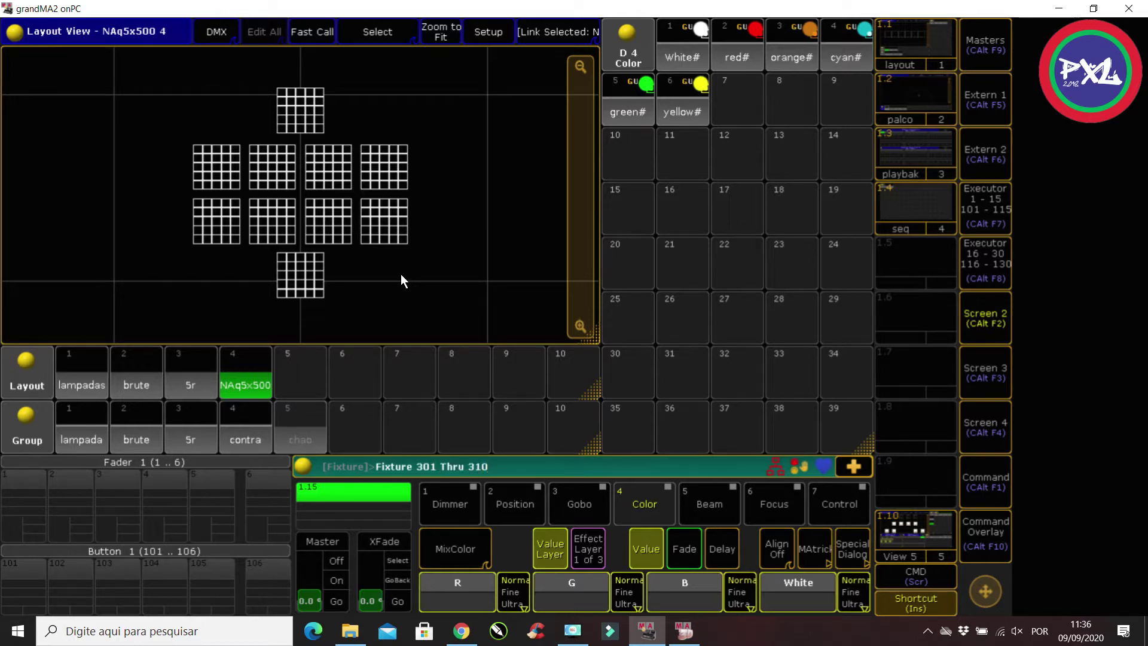
key(Return)
Store the selected fixtures as layout 5 named "chao" and display that layout
key(s)
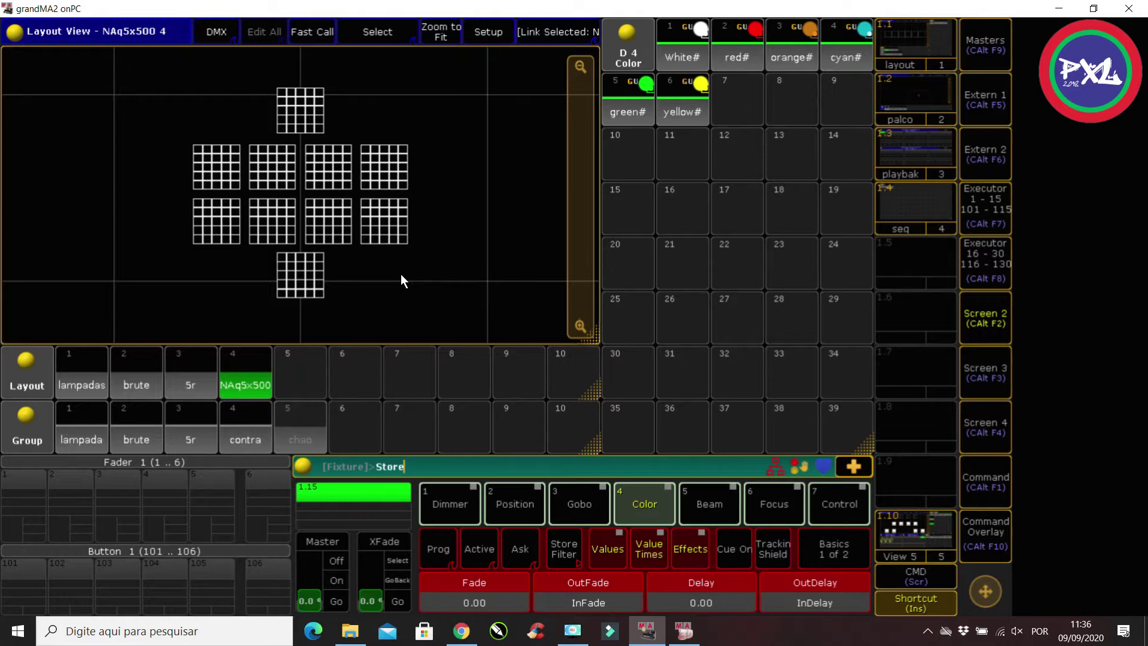
click(311, 368)
key(a)
key(a)
click(311, 369)
text(chao)
key(Return)
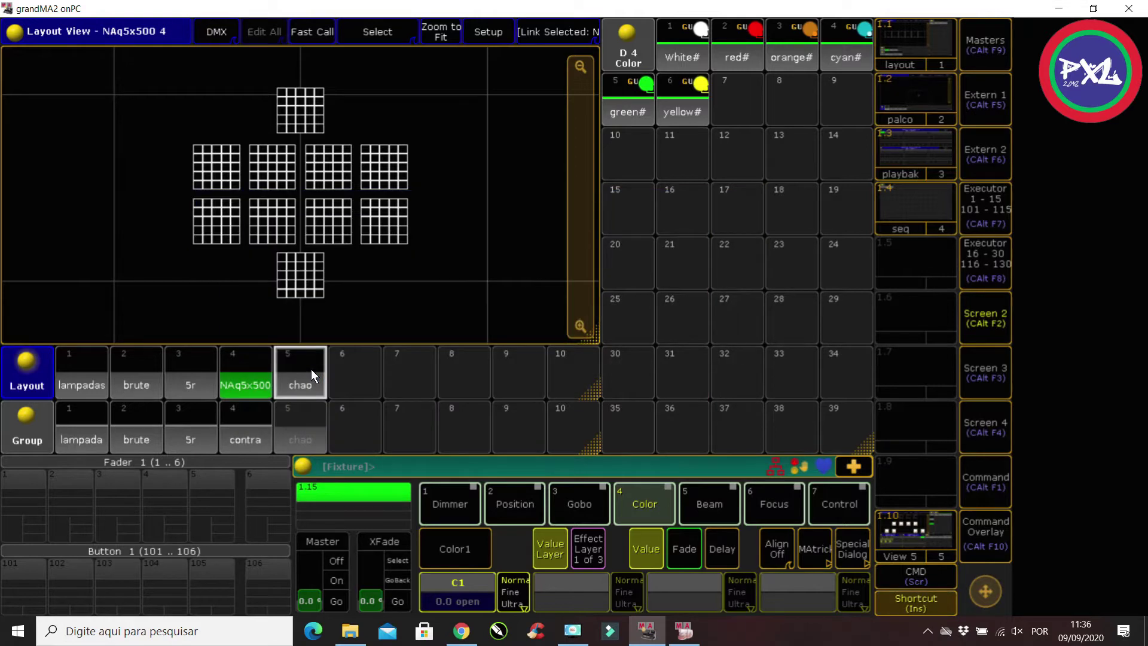
click(311, 369)
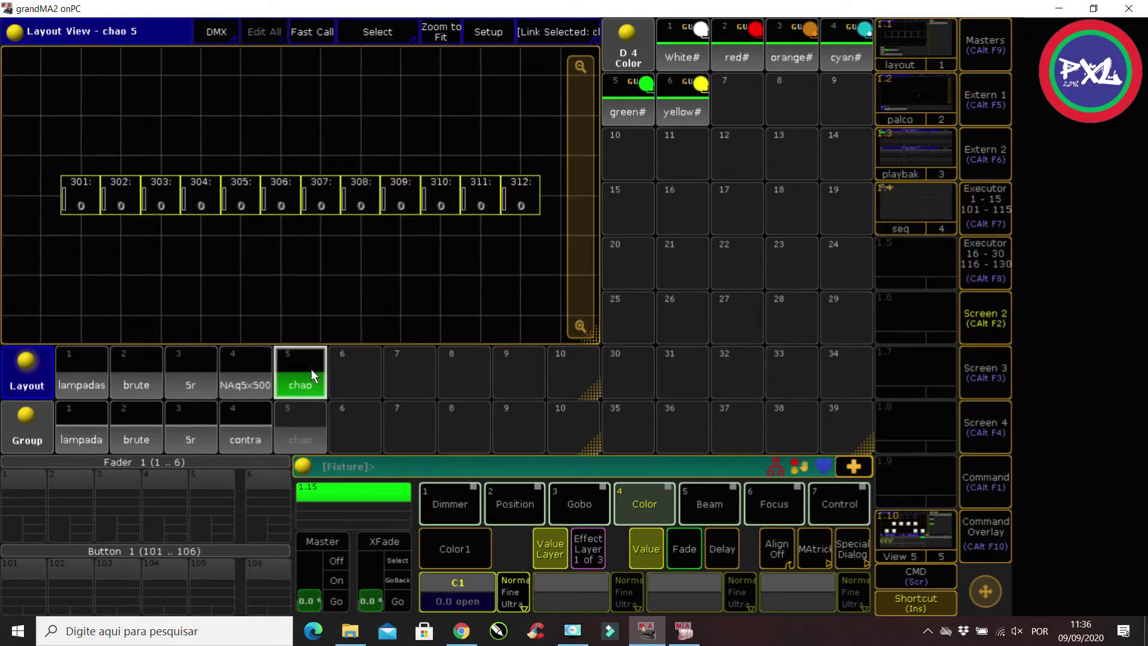
Set the selected fixtures' dimmers to 100 and store the selection in group 5, chao
key(t)
key(t)
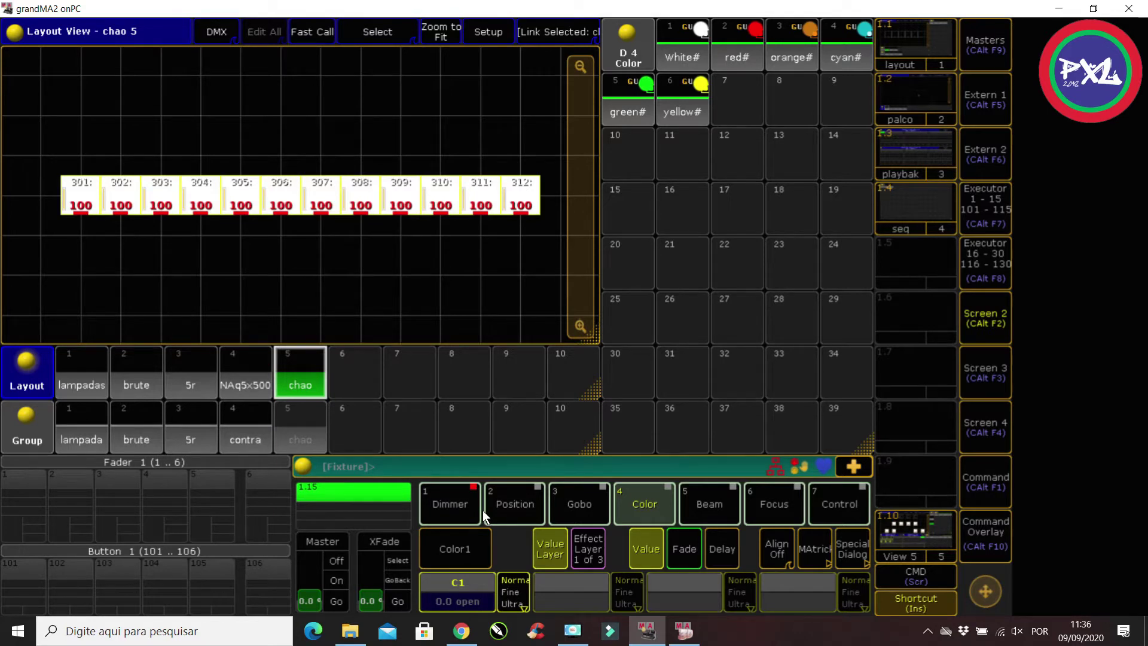
key(s)
click(311, 425)
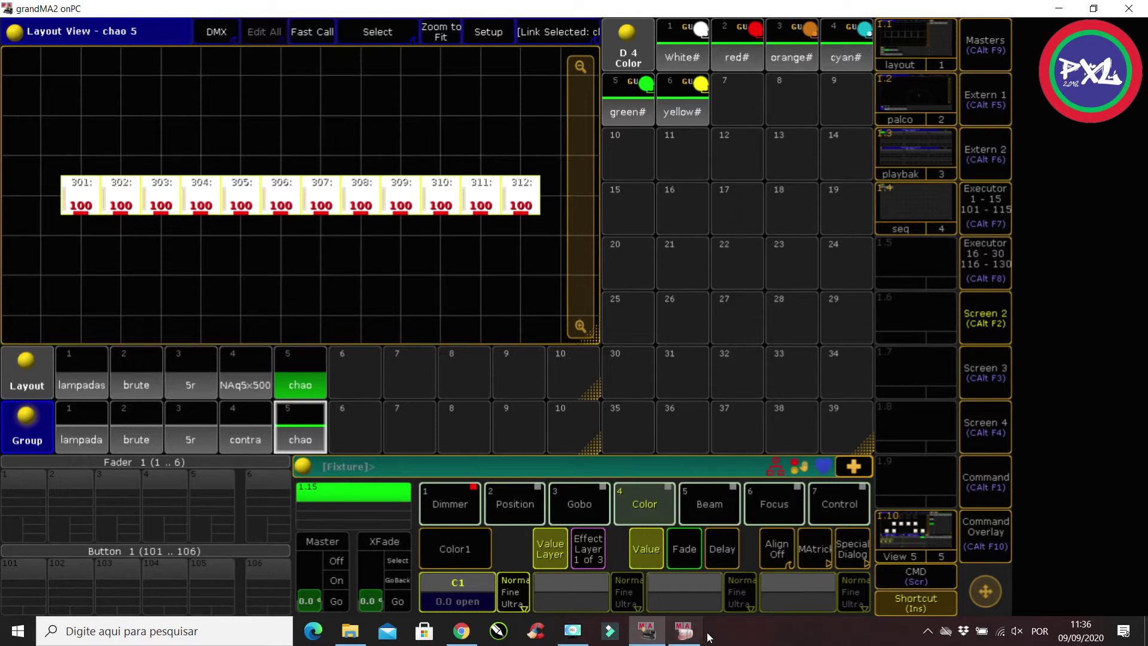
Switch to MA 3D, select all twelve chao fixtures among the 3D objects and raise them about 1.14 m
click(683, 631)
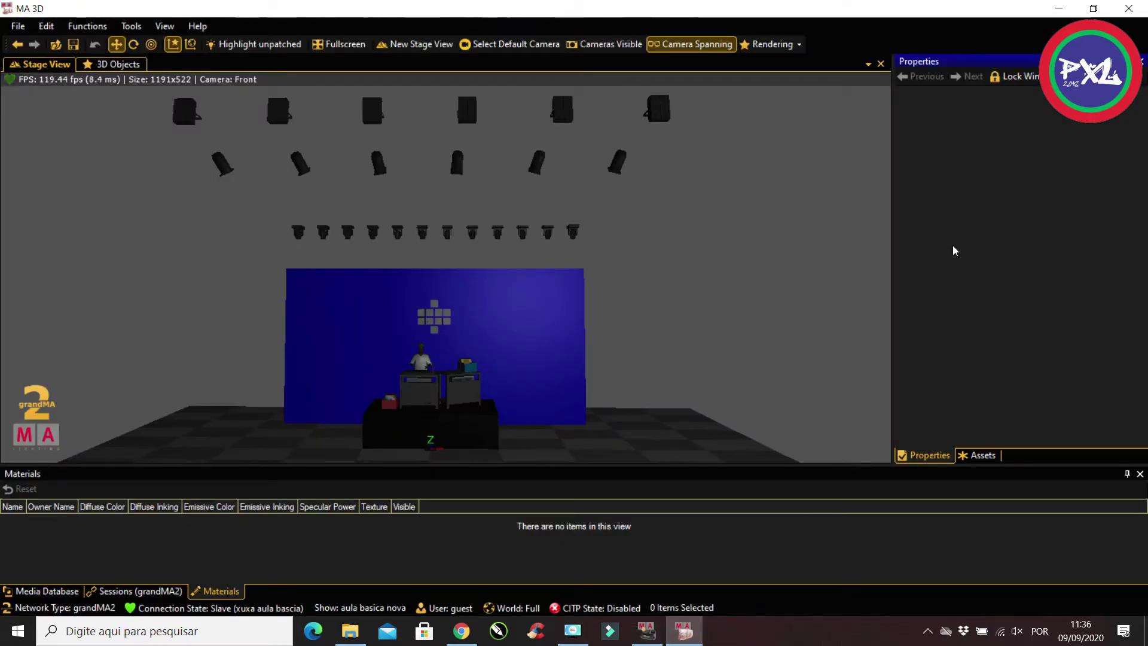
click(978, 455)
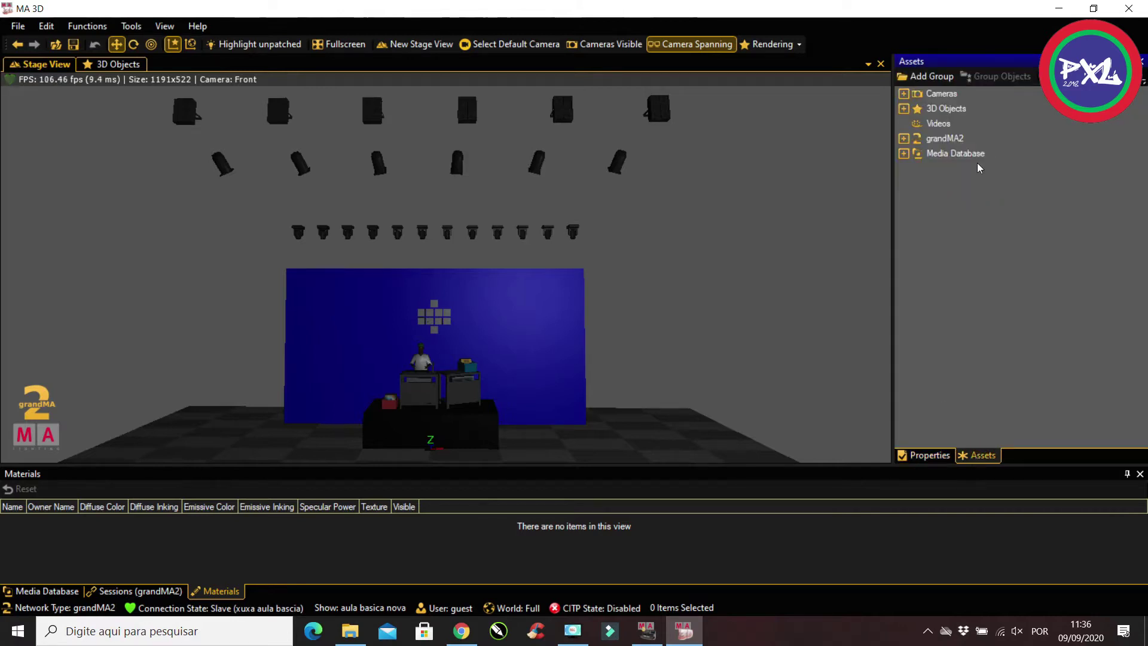
click(903, 111)
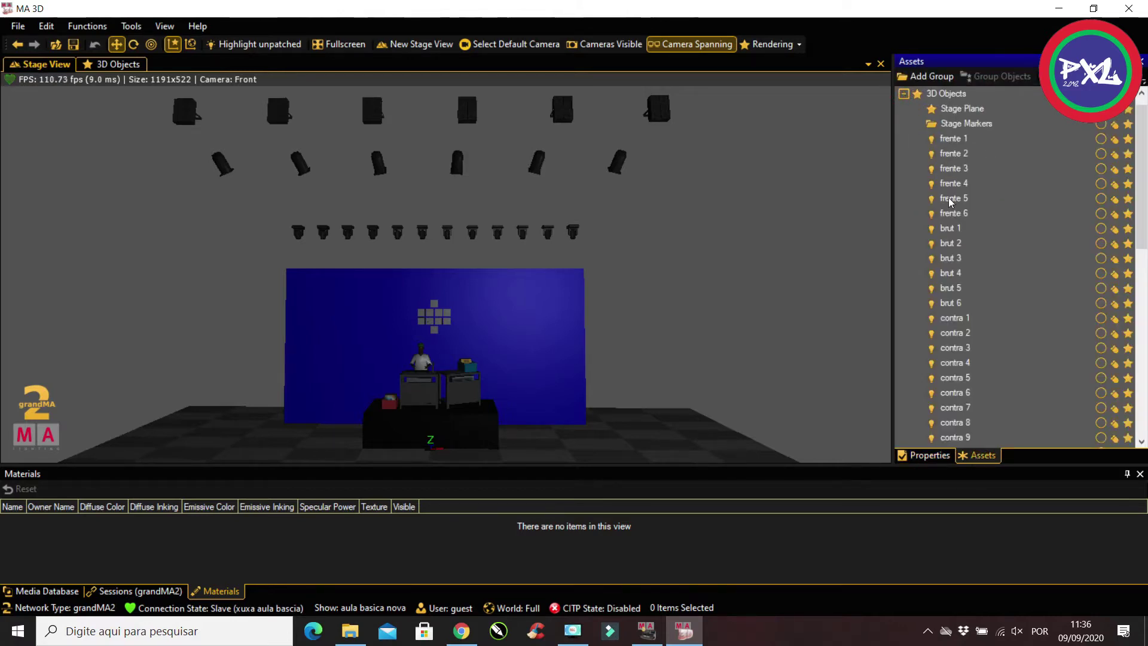
scroll(947, 297, down, 10)
click(941, 229)
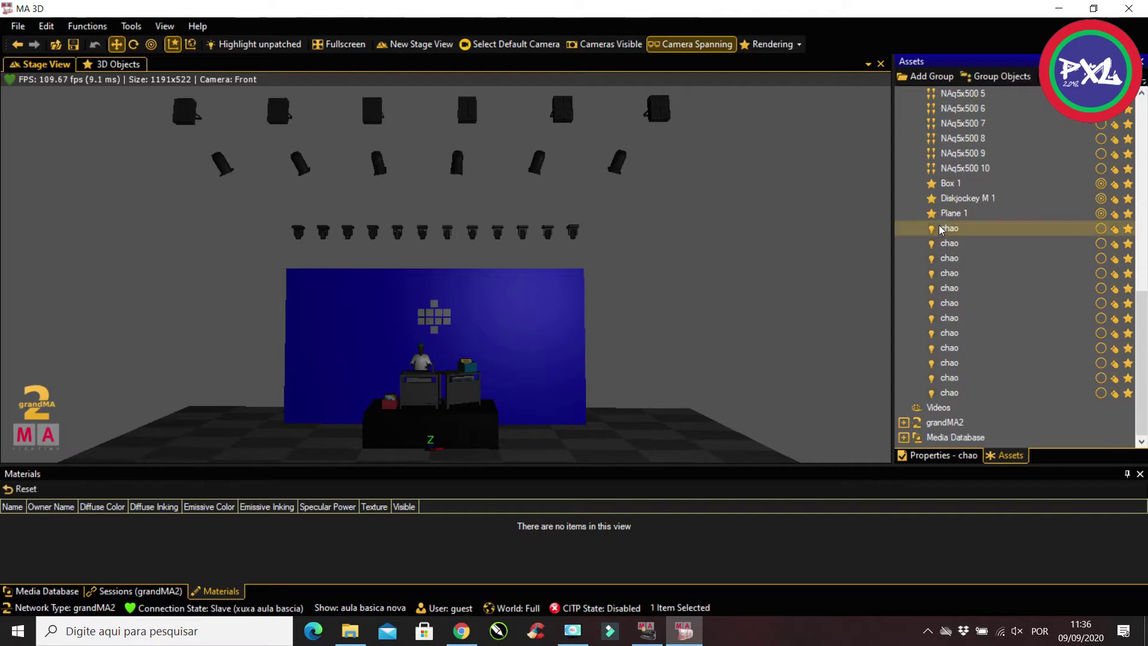
shift+click(950, 395)
drag(429, 406, 431, 363)
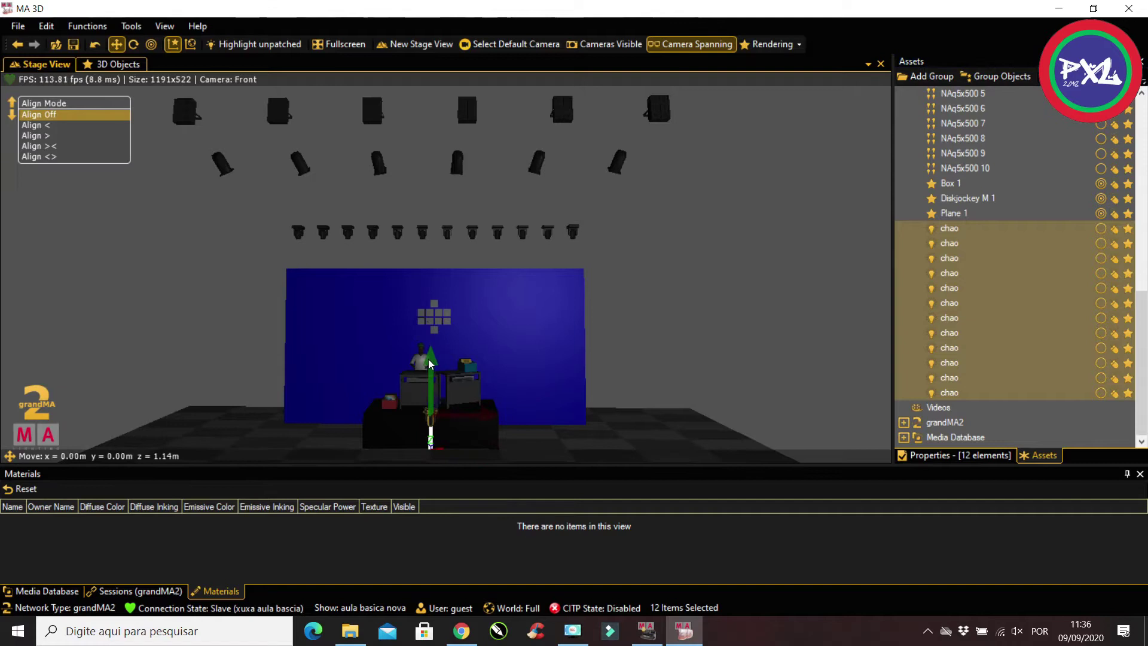
Set the X rotation of the twelve chao fixtures to 180 degrees
click(951, 455)
click(1015, 155)
text(180)
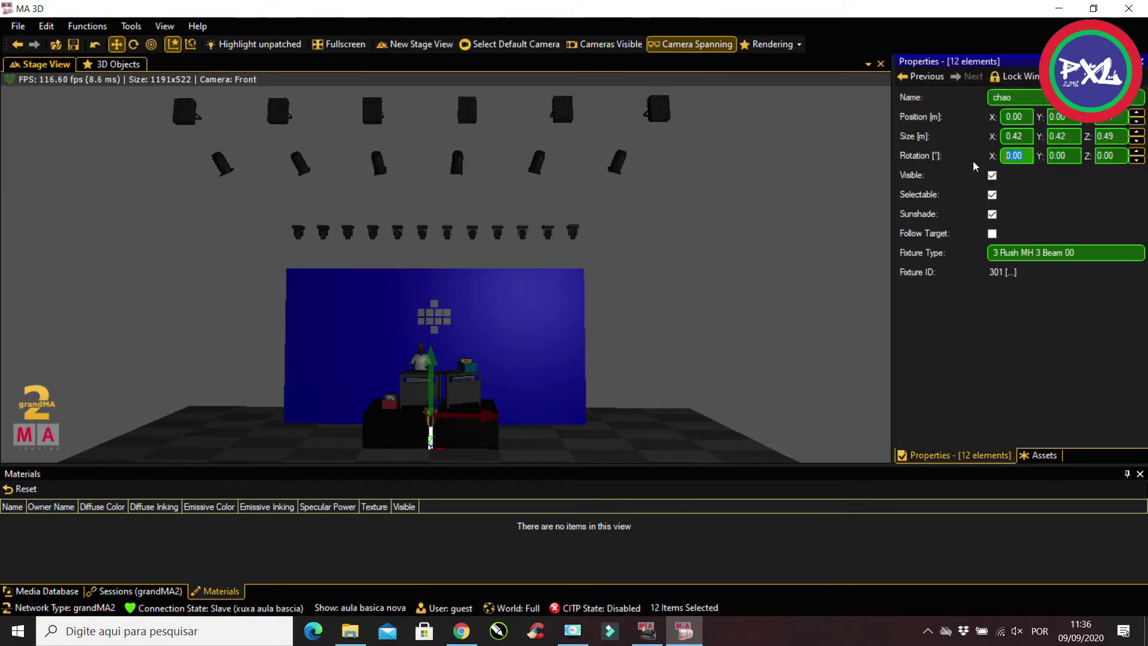
key(Return)
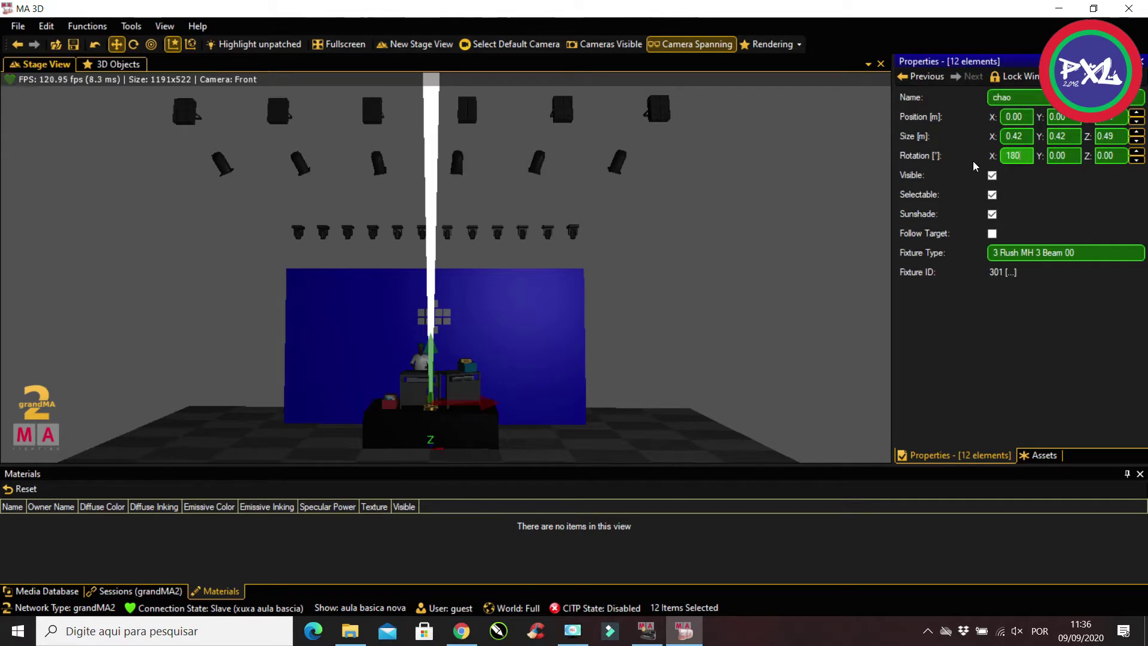
Lower the chao fixtures to the stage floor in the 2D front view and spread them along X with Align <>
scroll(656, 285, up, 2)
scroll(611, 316, down, 3)
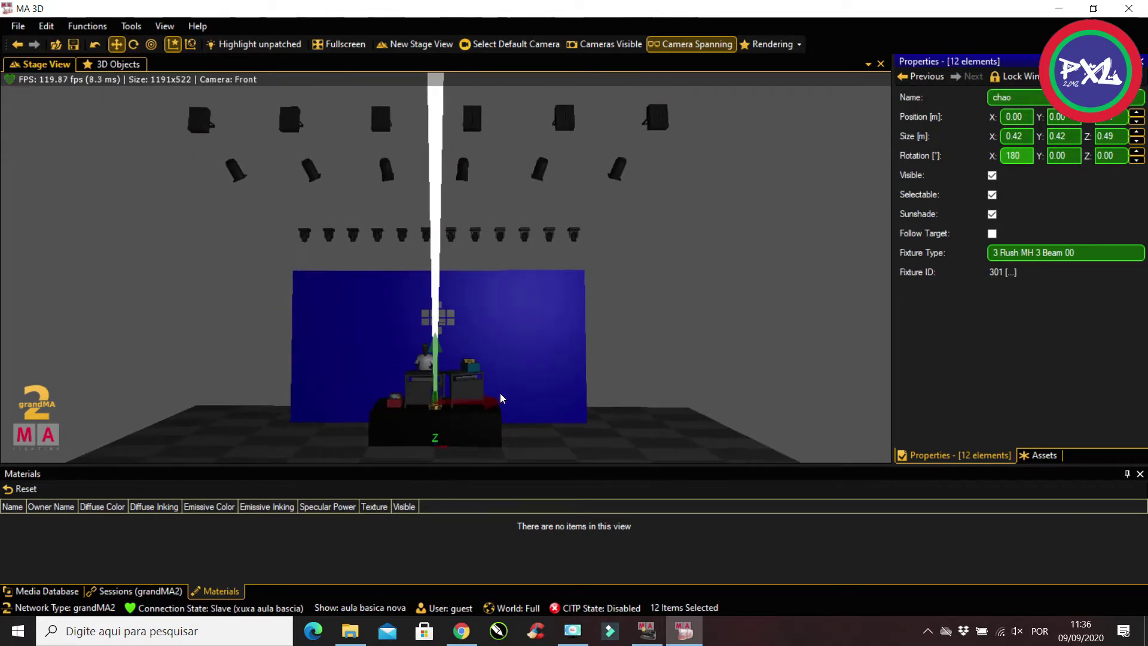
middle_drag(494, 403, 491, 392)
key(Page_Down)
key(Page_Down)
key(Page_Down)
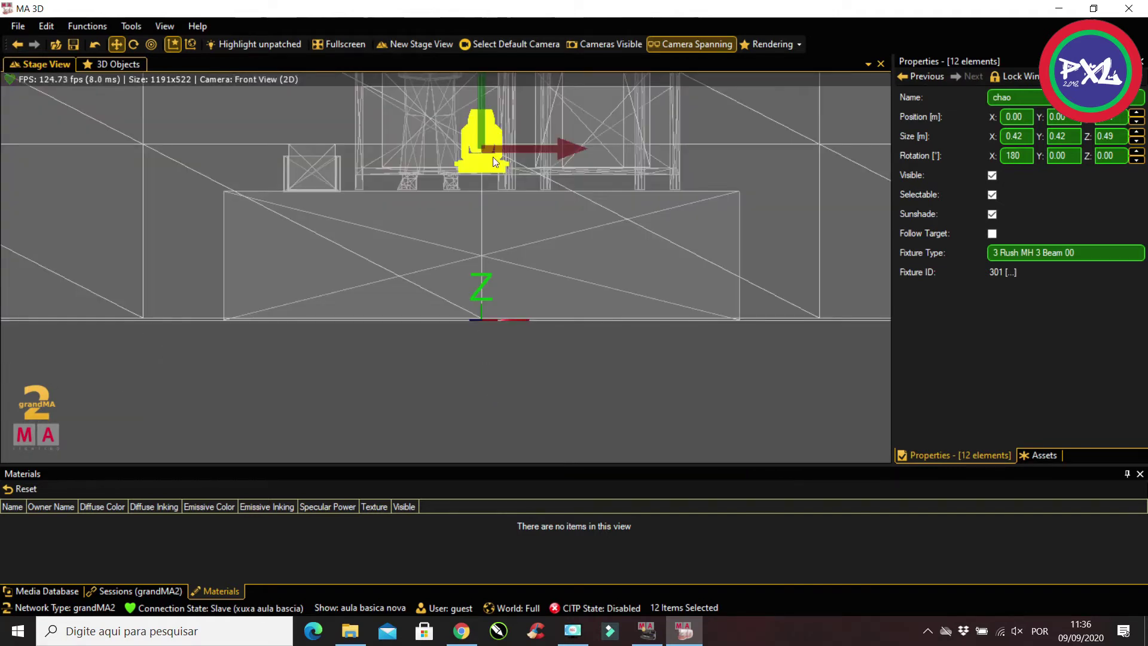
drag(480, 113, 479, 263)
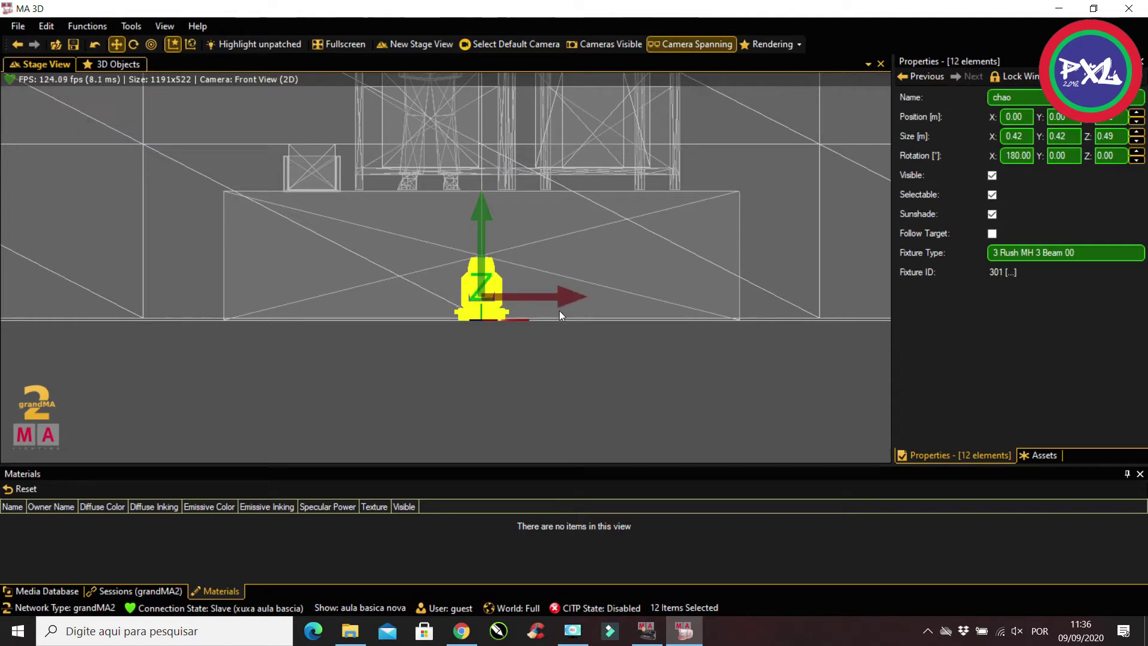
scroll(567, 296, down, 3)
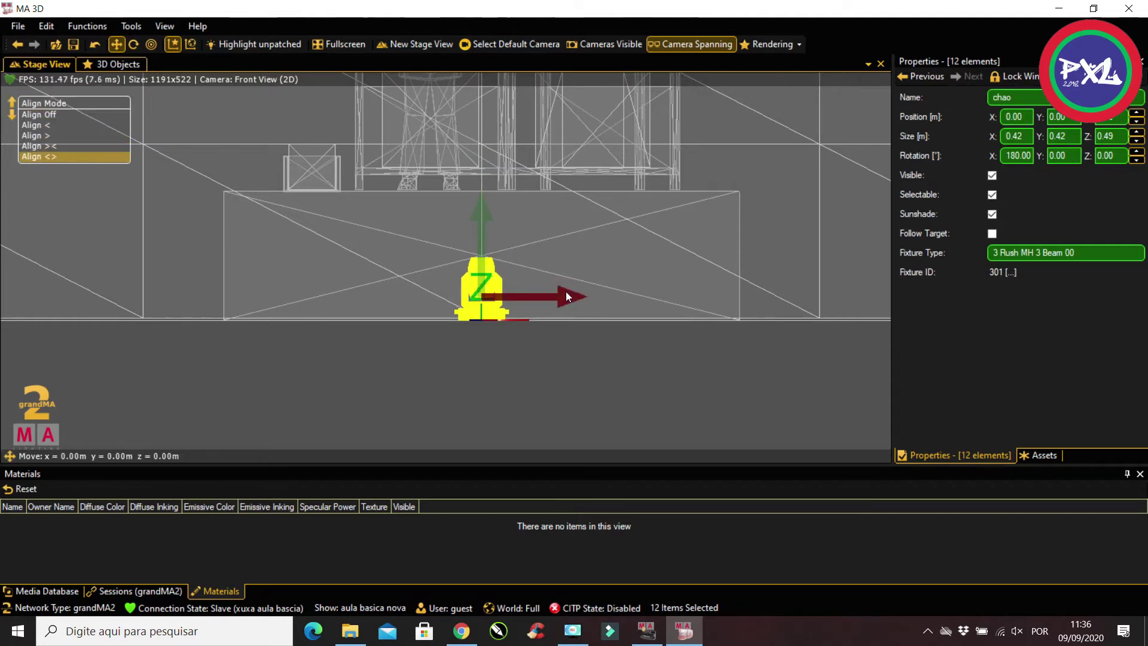
mouse_move(567, 296)
mouse_down()
mouse_move(884, 300)
mouse_move(877, 294)
mouse_up()
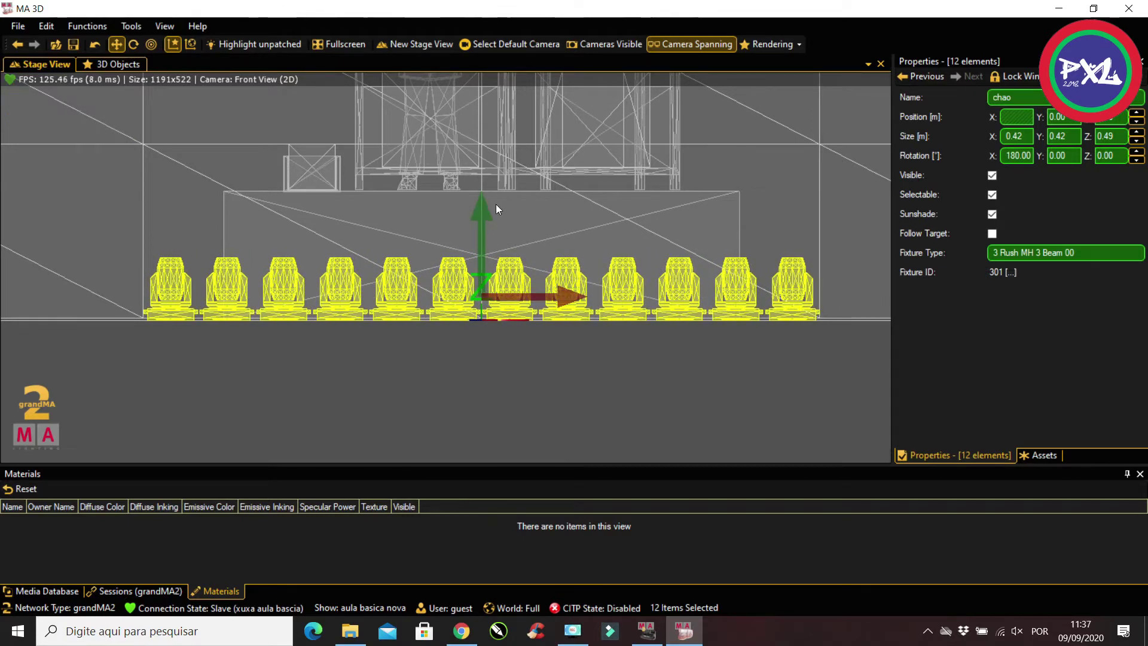
Move the row of chao fixtures along Y to just in front of the DJ platform and check it from the top and front
key(3)
drag(397, 332, 415, 336)
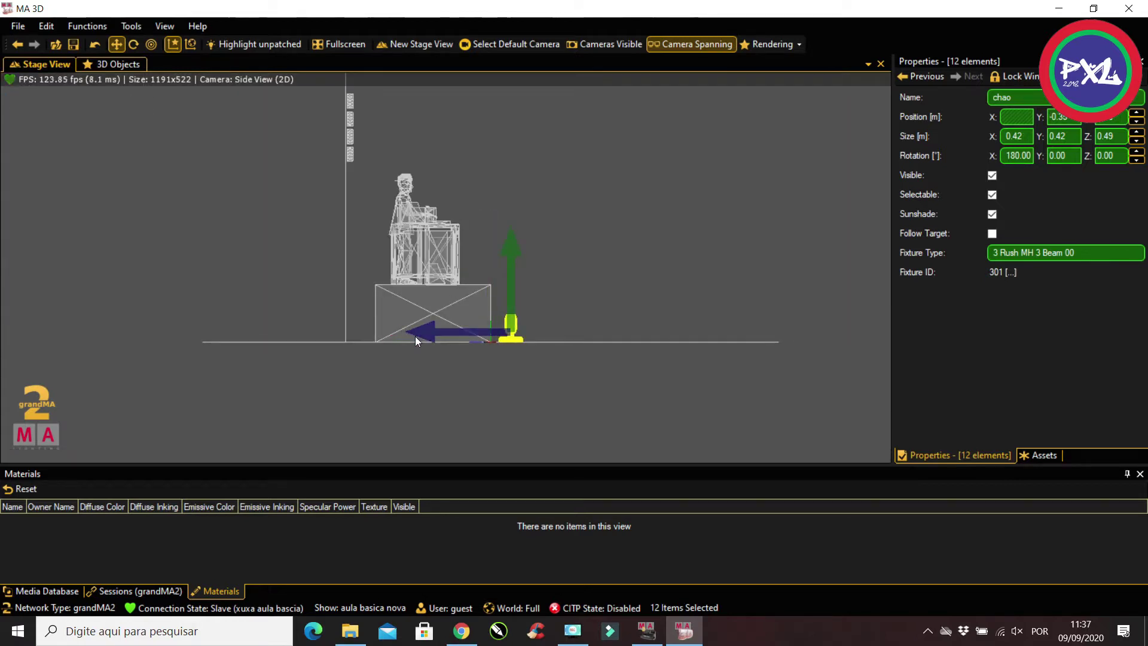
click(509, 247)
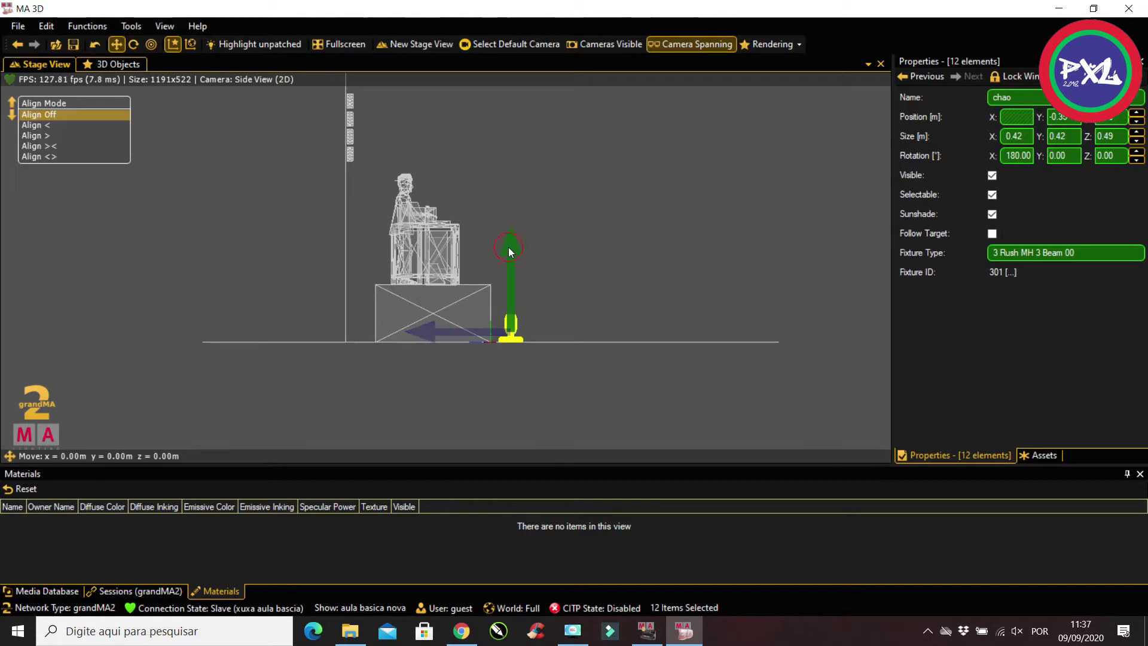
key(2)
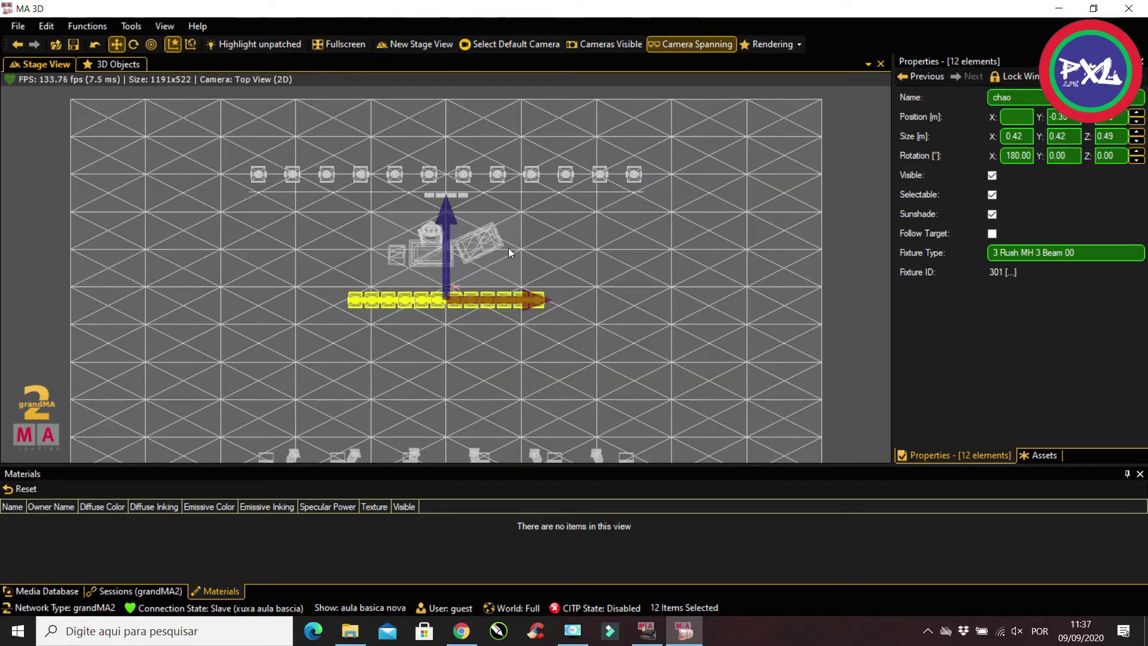
key(1)
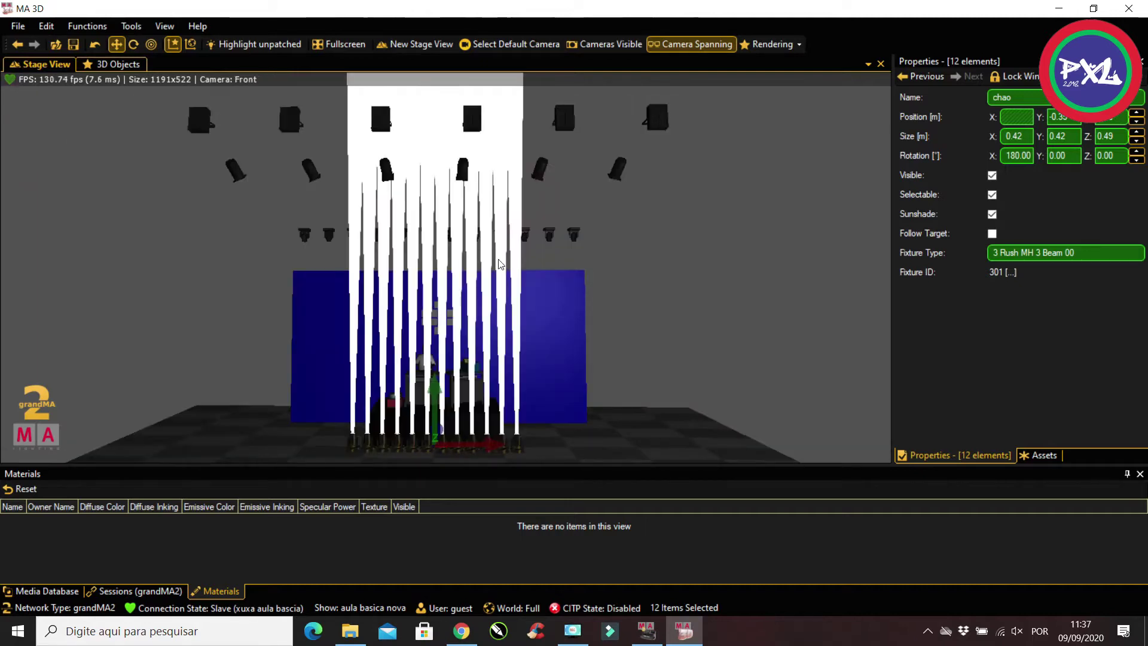
click(703, 241)
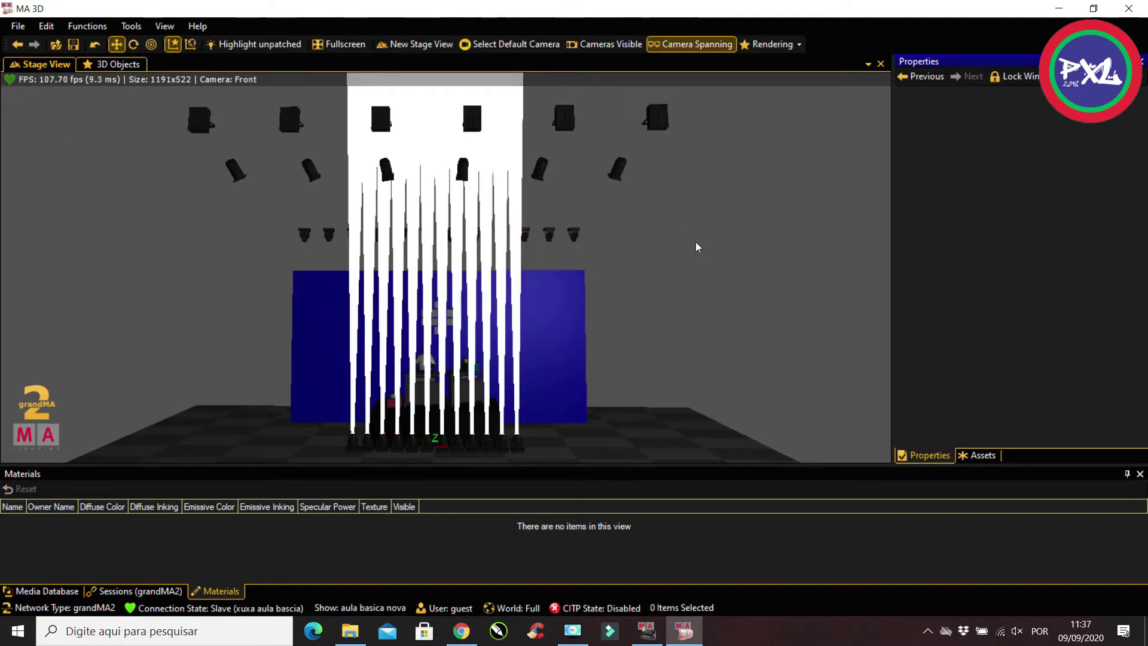
Switch to grandMA2 onPC, clear the programmer and open the Patch & Fixture Schedule from the setup
click(655, 633)
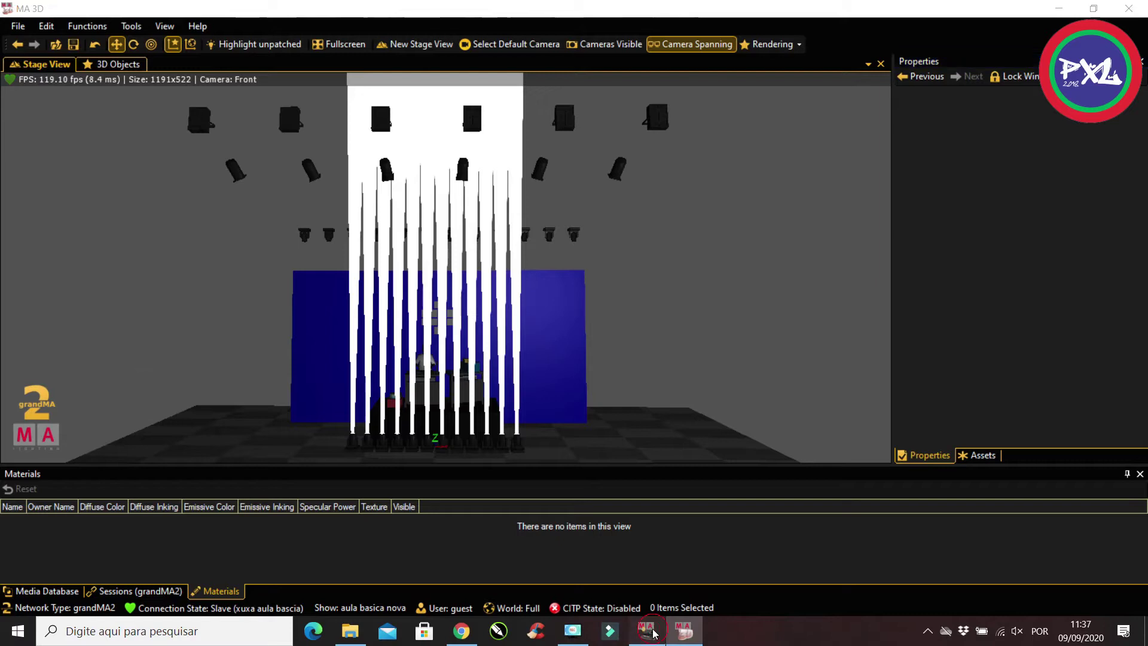
key(Escape)
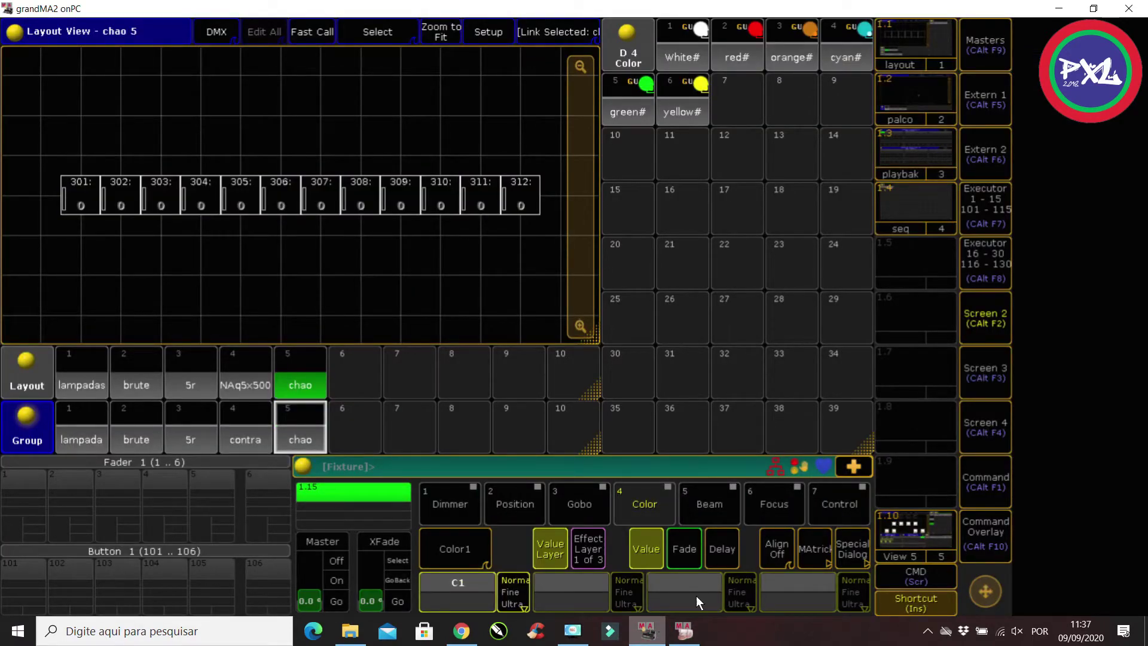
click(973, 526)
click(887, 210)
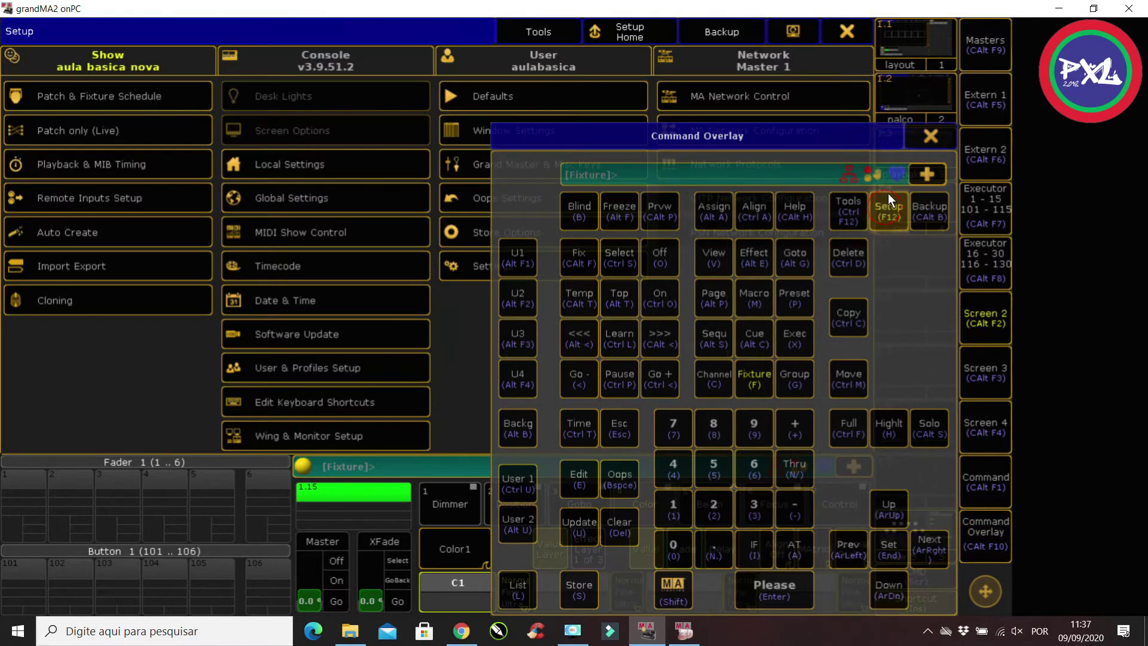
click(930, 136)
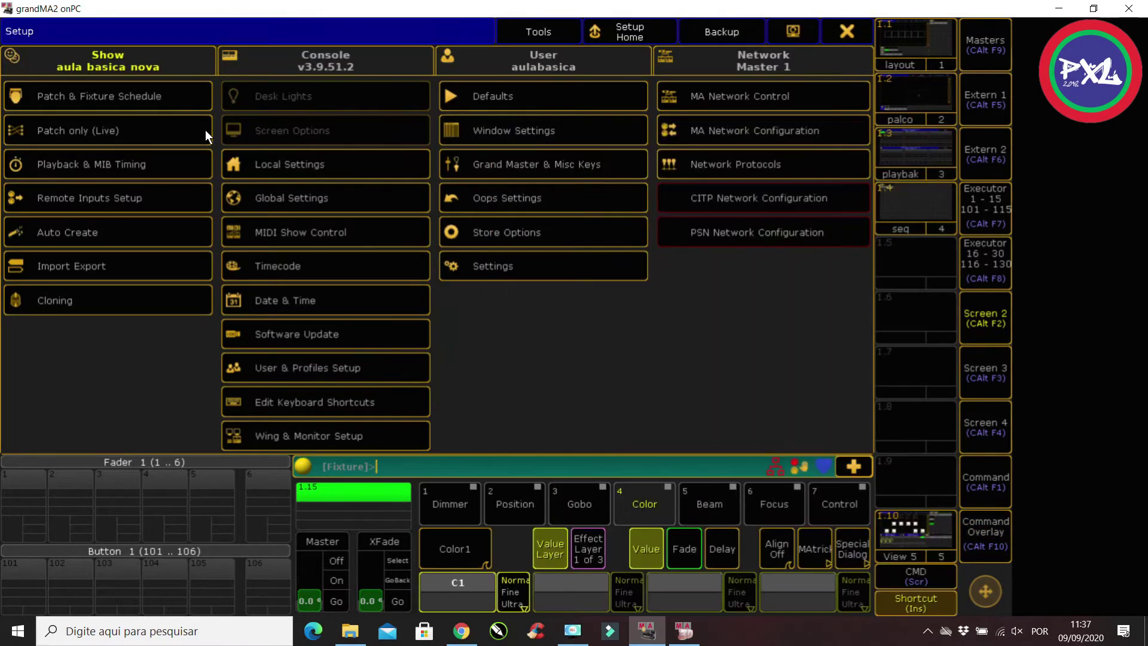
click(118, 92)
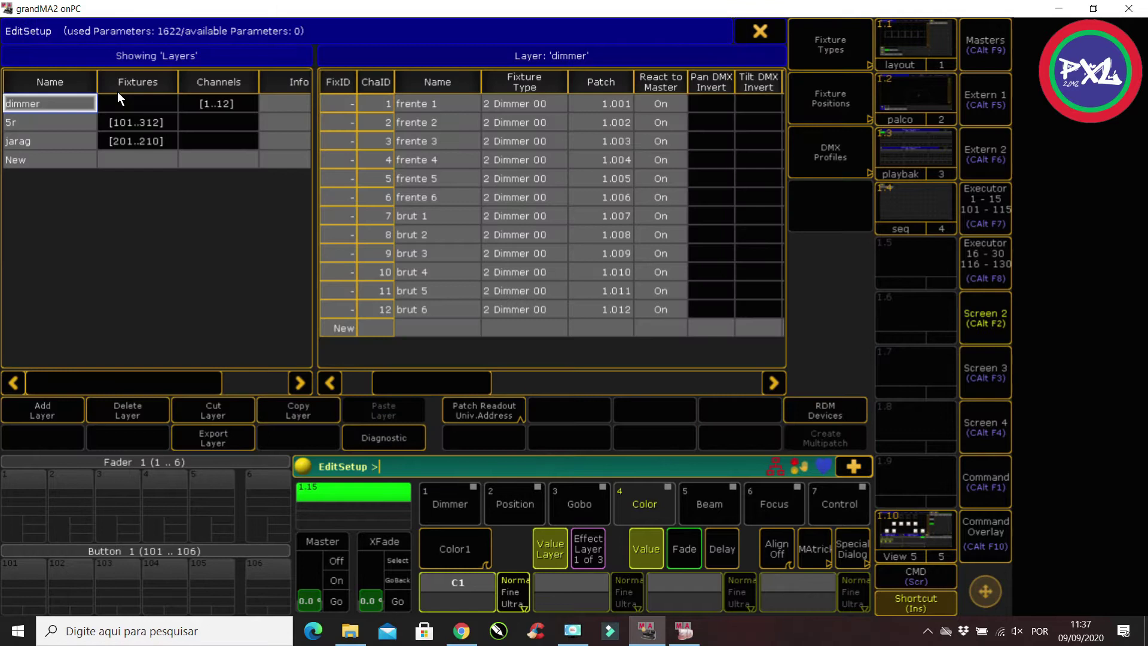
Add a new layer named "par led" to the fixture schedule
click(817, 48)
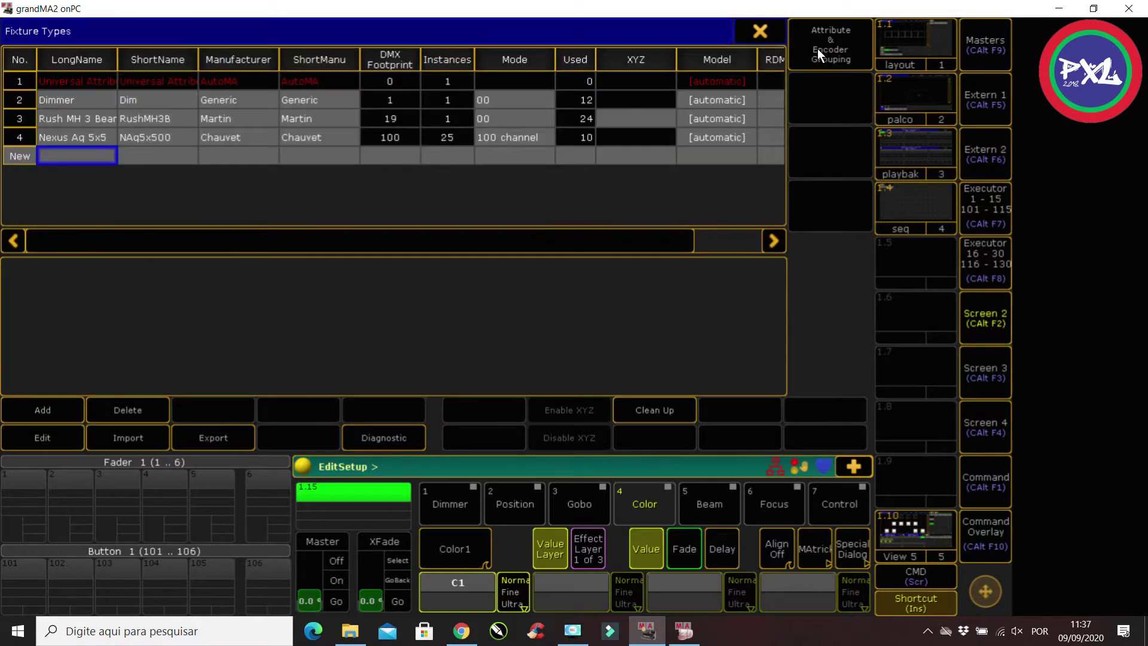
click(771, 32)
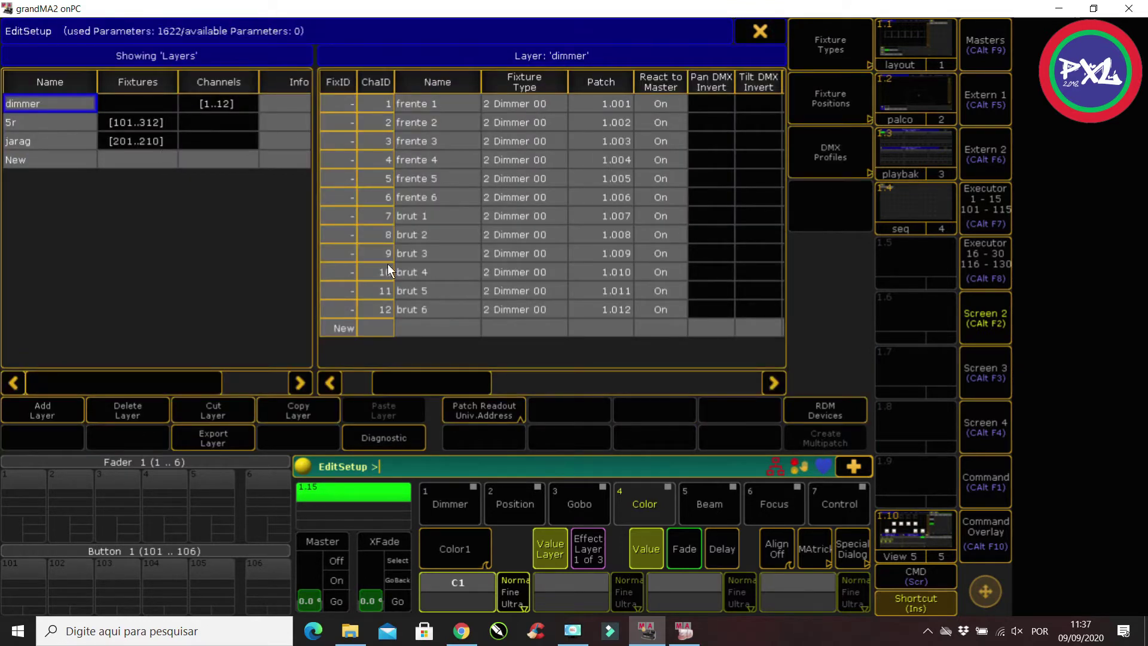
click(42, 160)
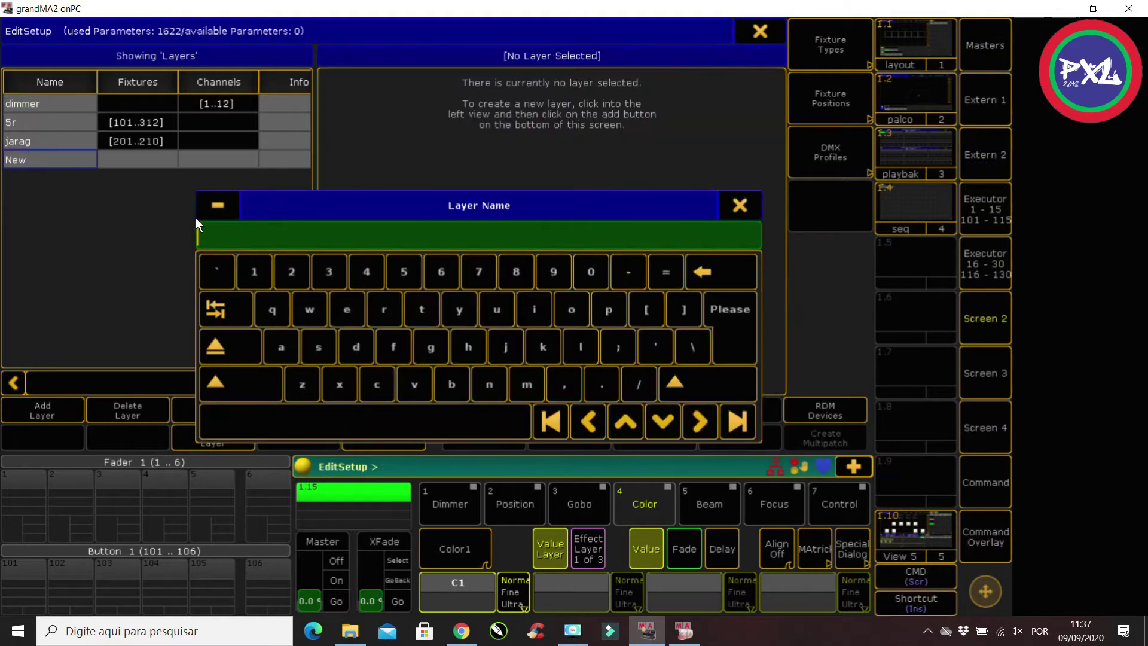
text(par led)
key(Return)
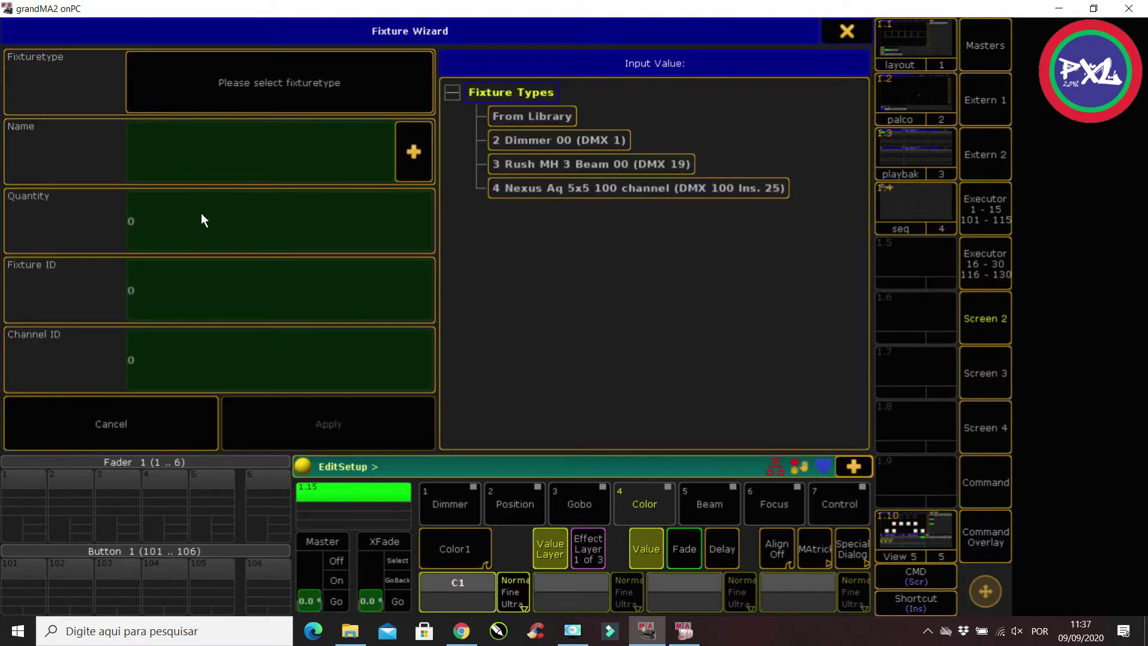
Open the fixture library for the new layer, clear the old filters and filter the fixture names by "par led"
click(533, 116)
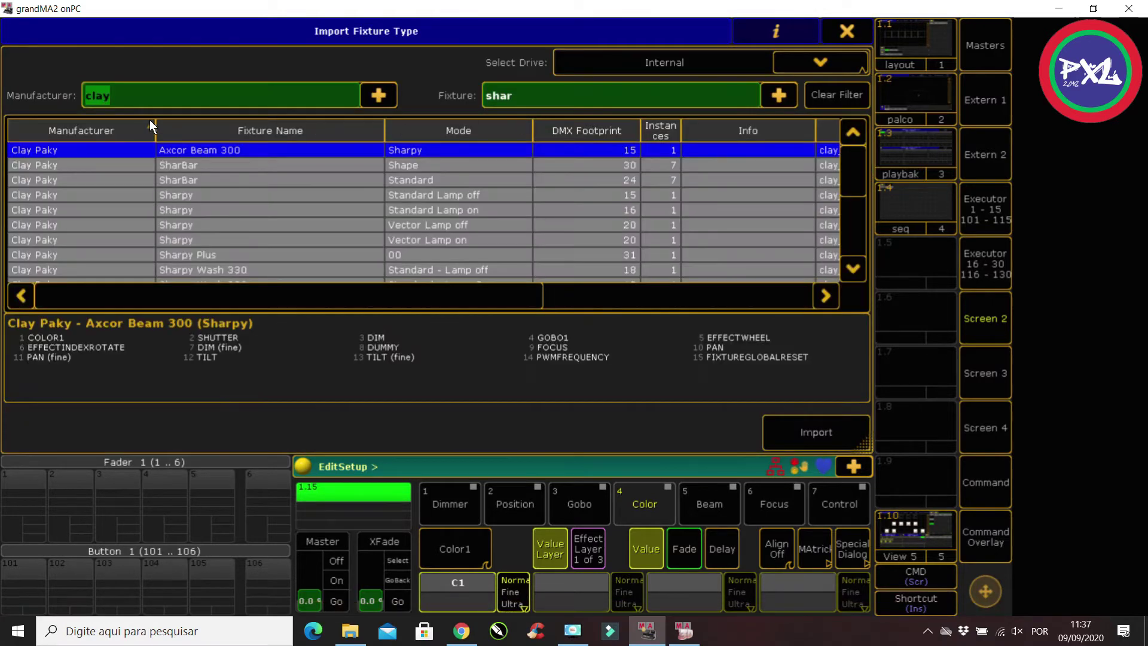
click(823, 95)
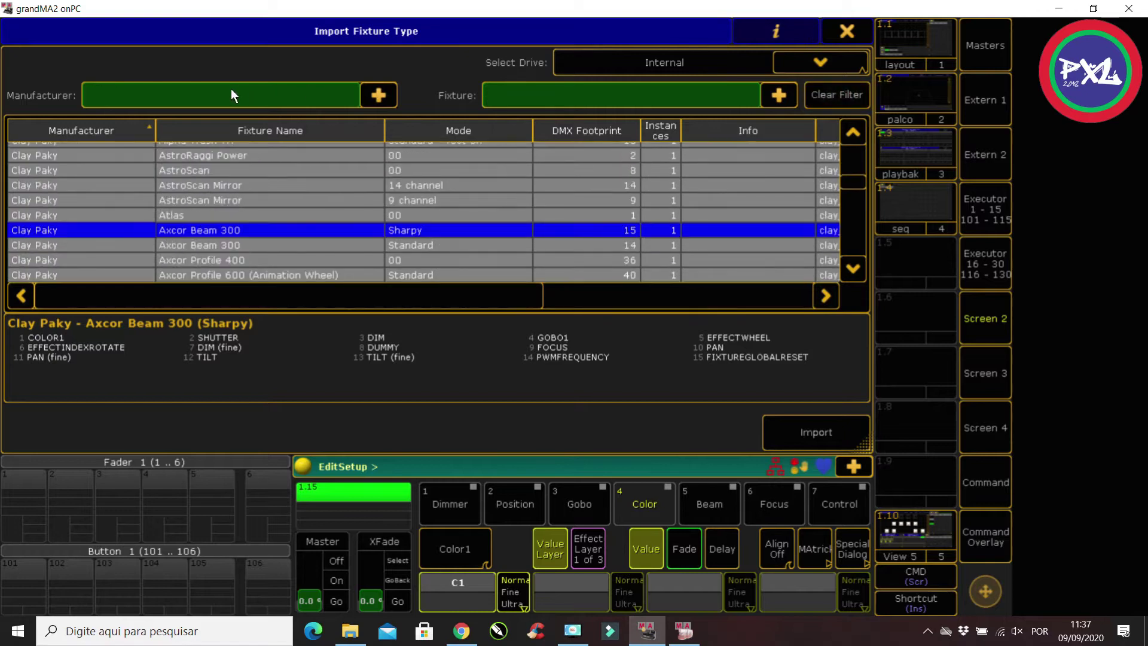
click(507, 95)
text(par le)
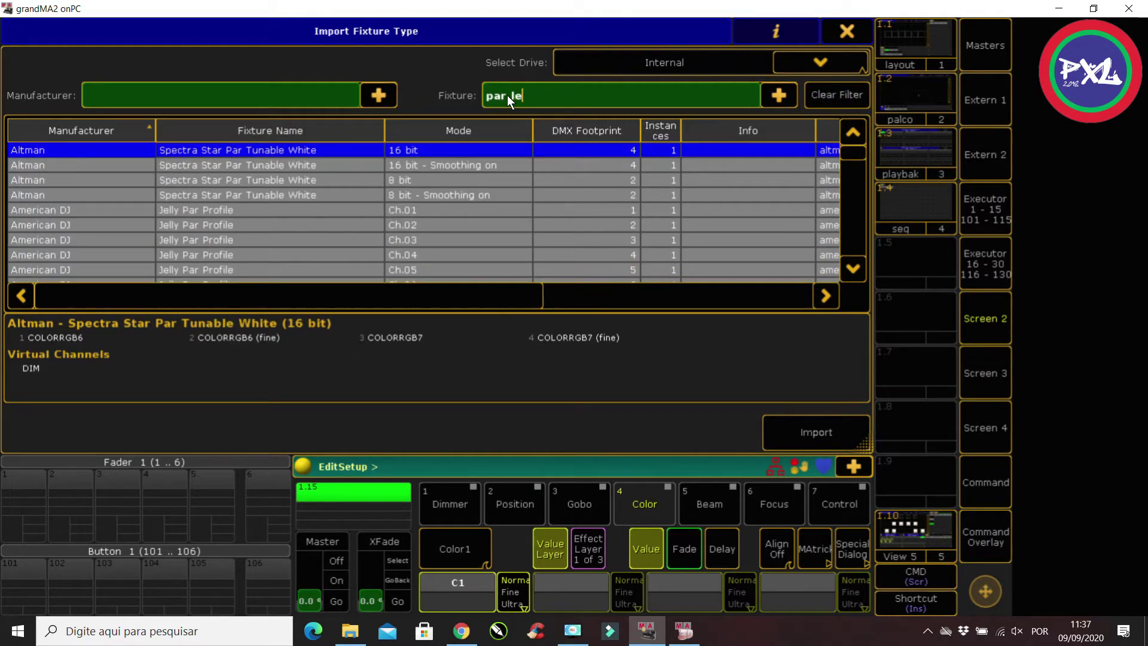
text(d)
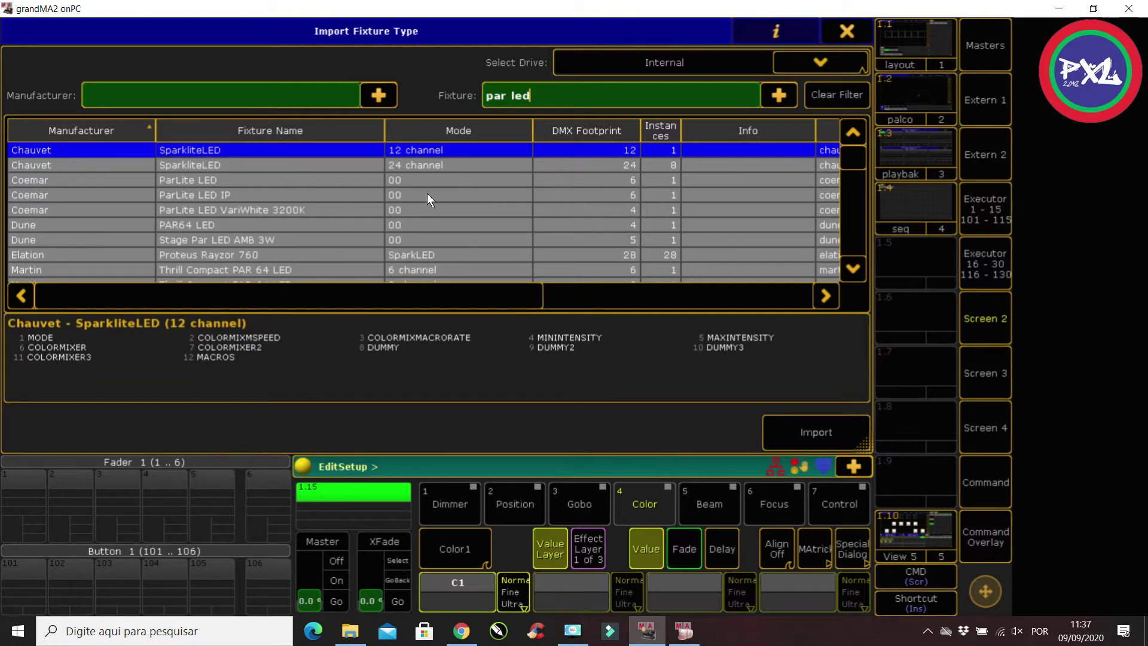
Find the Studio Due ParLED 100 among the filtered fixtures and import its 9 channel mode
key(Down)
key(Down)
key(Down)
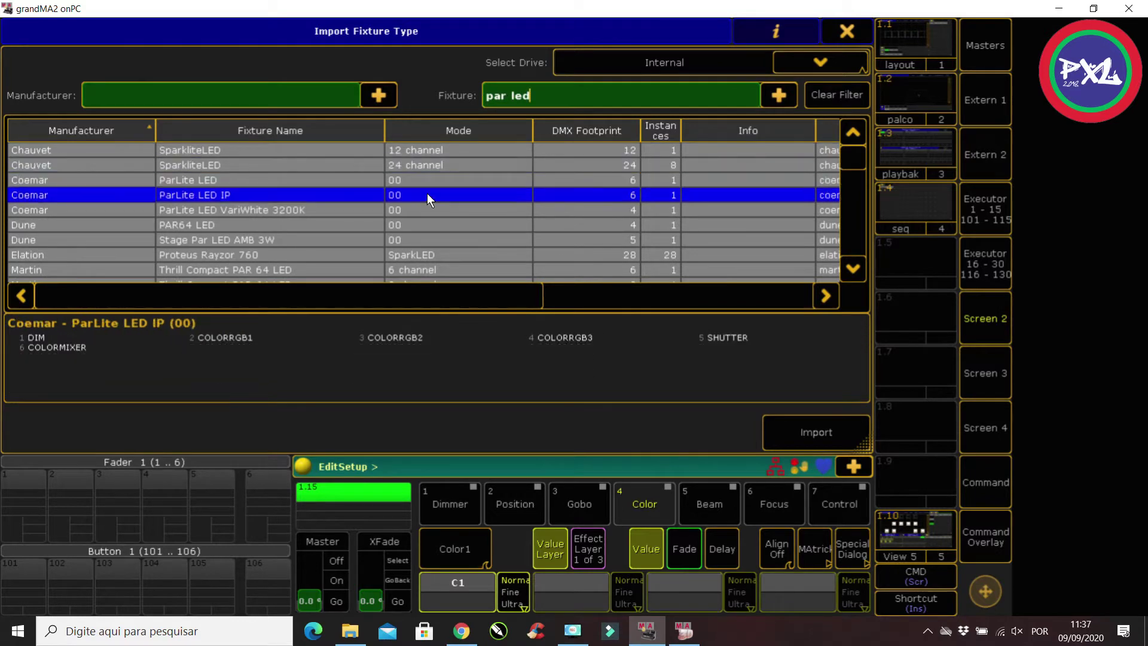
key(Down)
key(Down)
key(Down)
key(Down)
key(Down)
key(Down)
key(Down)
key(Down)
key(Down)
key(Down)
key(Down)
key(Down)
key(Down)
key(Down)
key(Down)
key(Down)
key(Down)
key(Down)
key(Down)
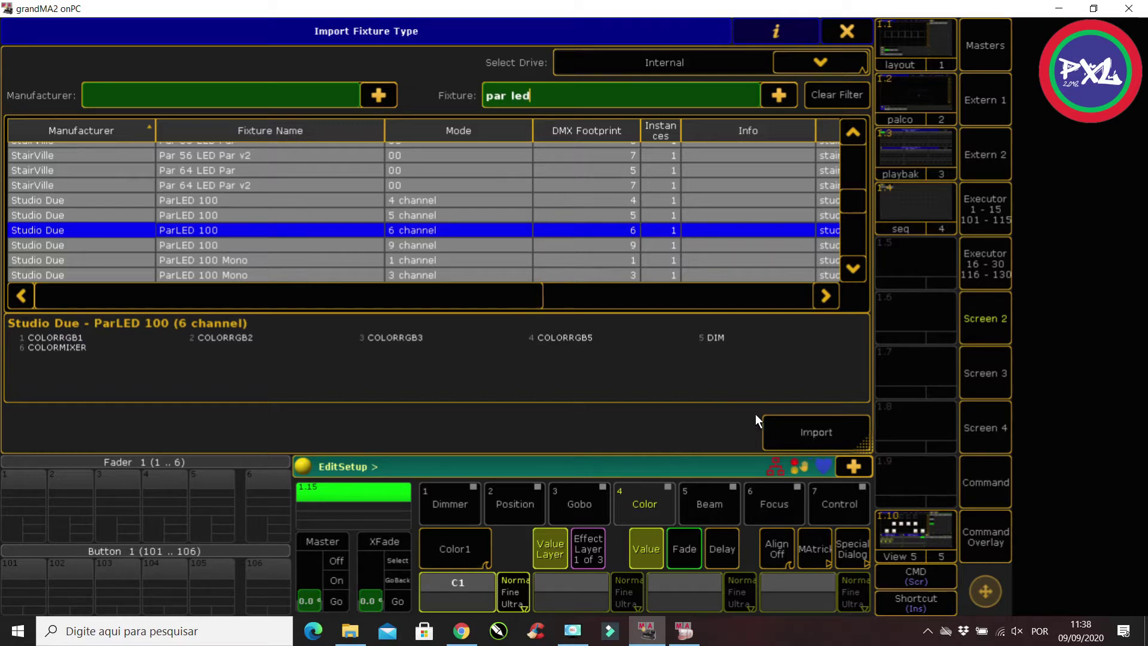
click(213, 245)
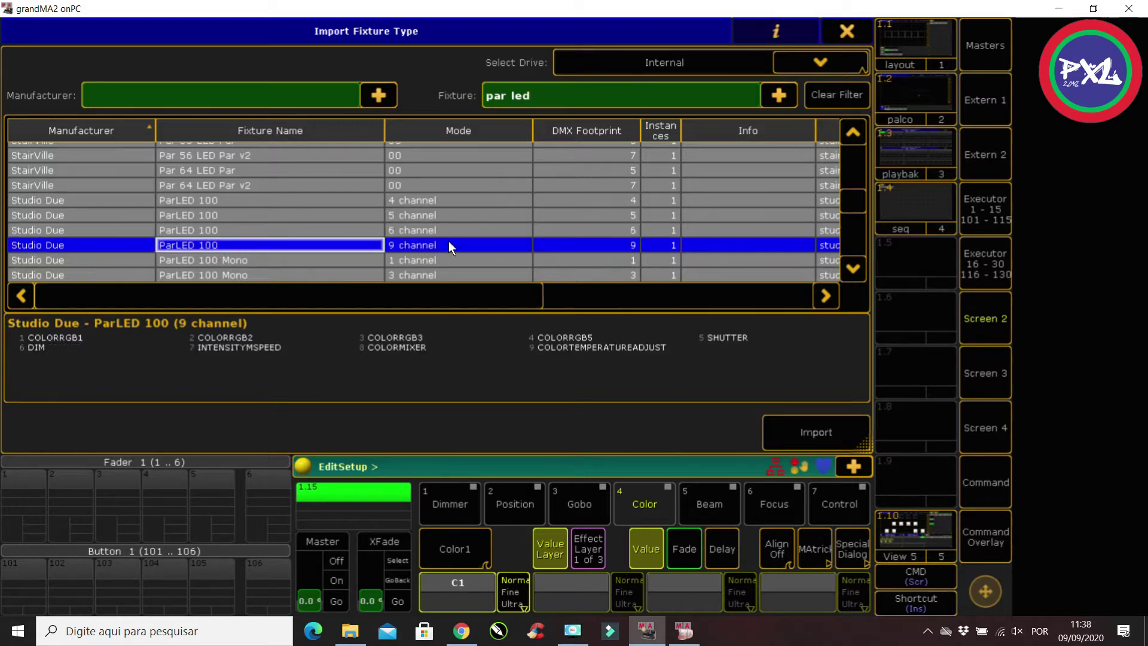
click(412, 231)
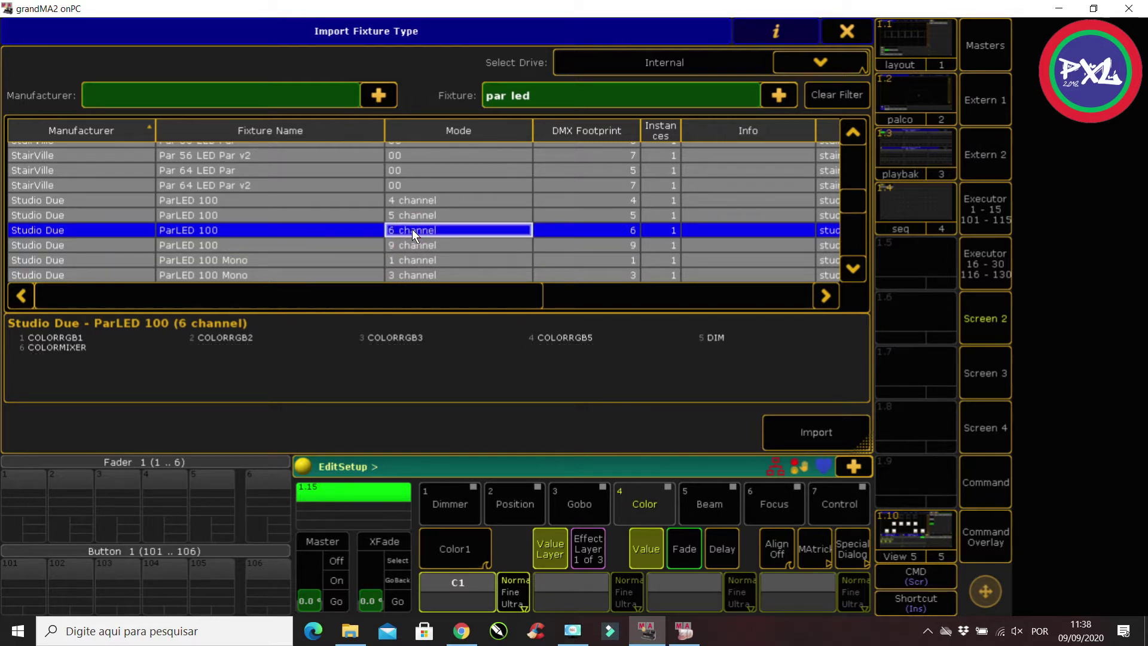
click(414, 245)
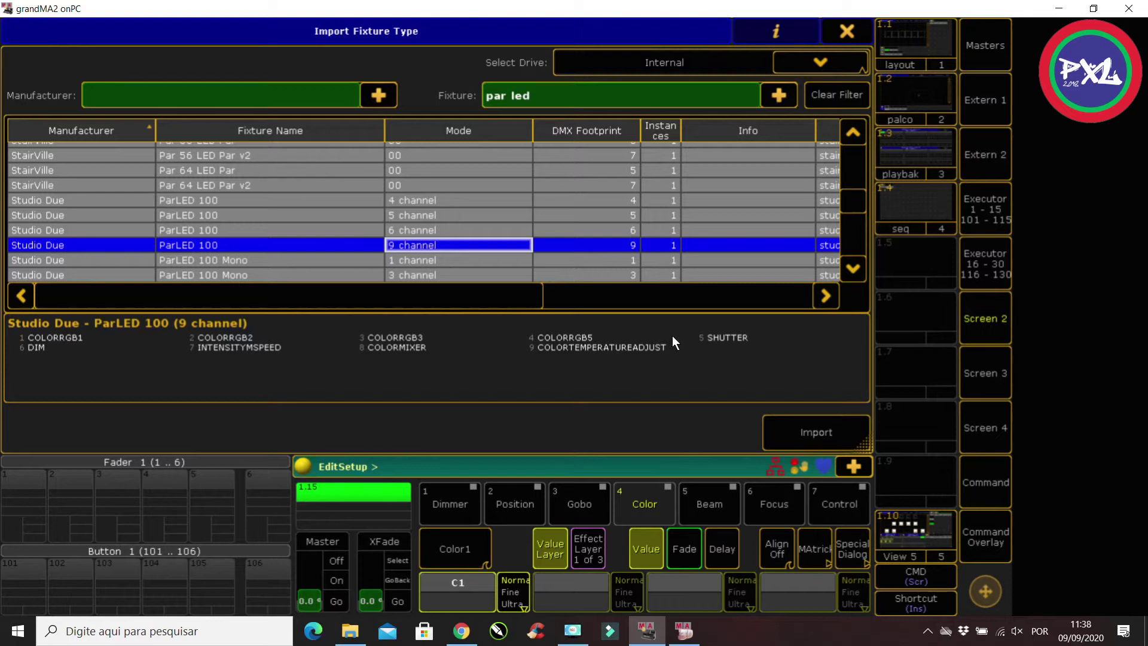
click(817, 435)
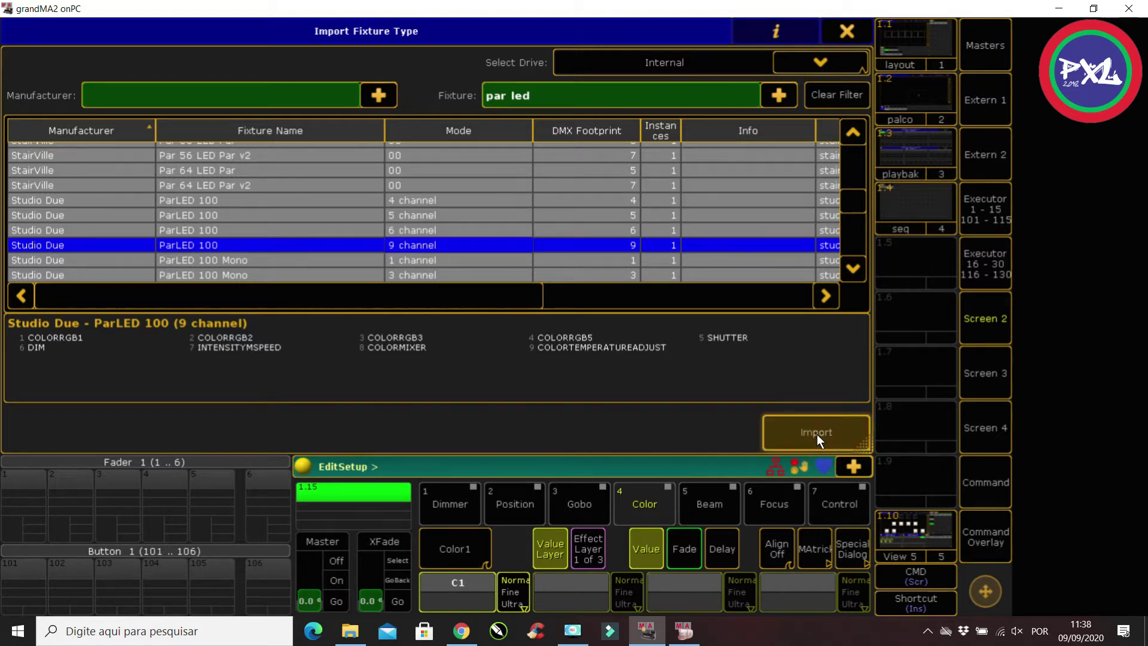
Create 20 ParLED 100 fixtures with fixture IDs starting at 401 and the patch starting at 6.1
click(97, 251)
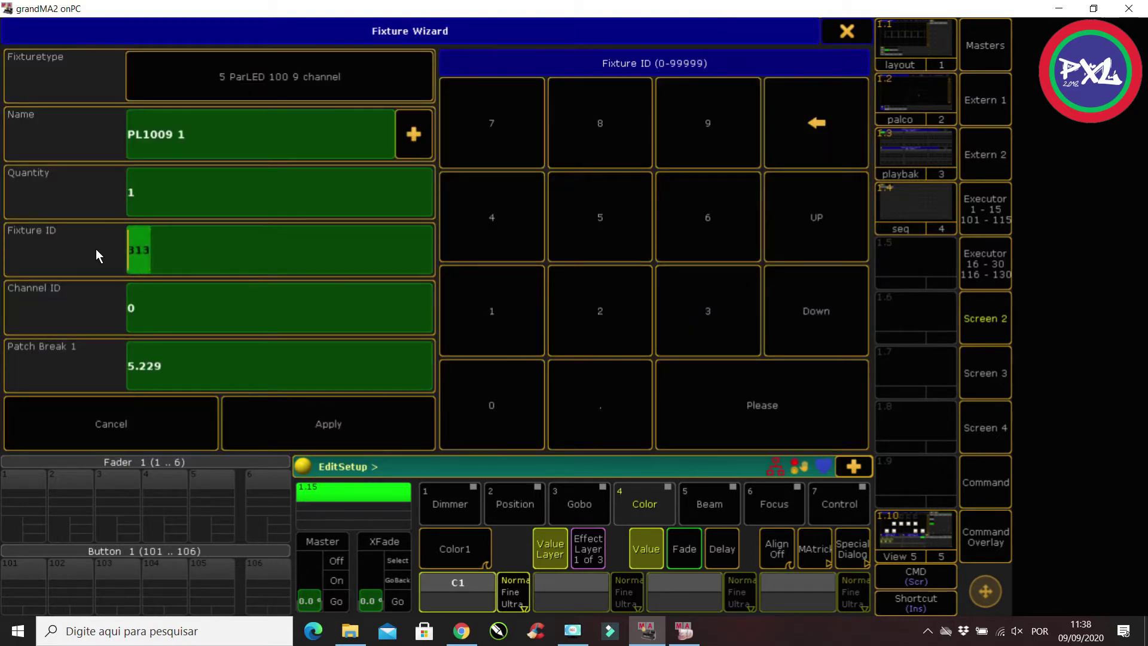
text(401)
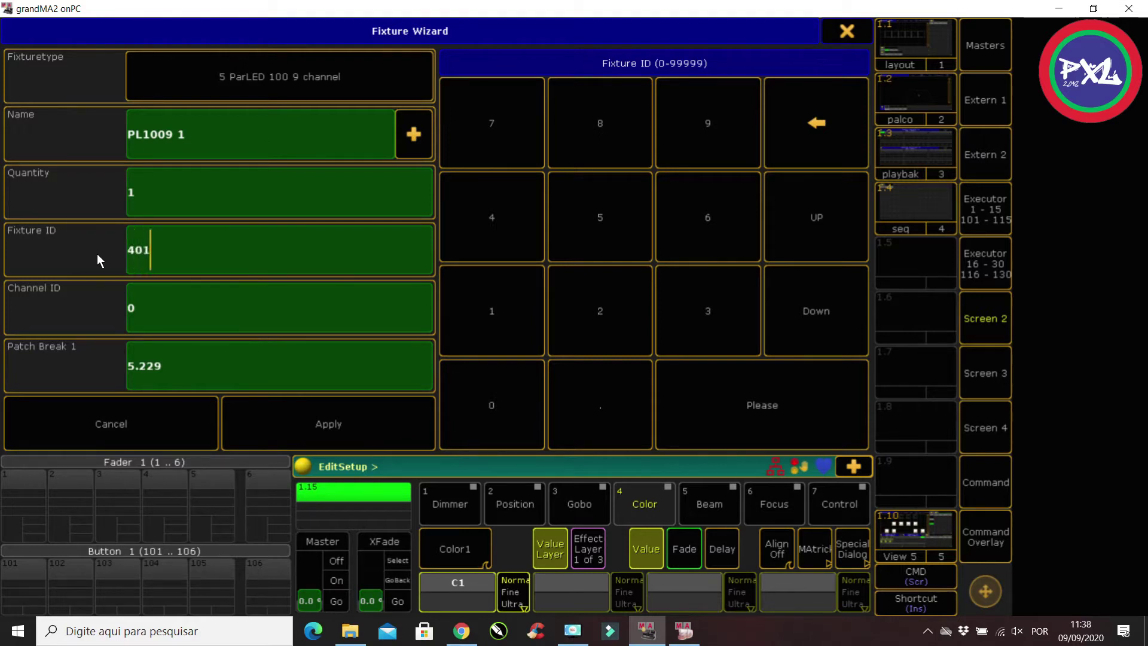
click(133, 202)
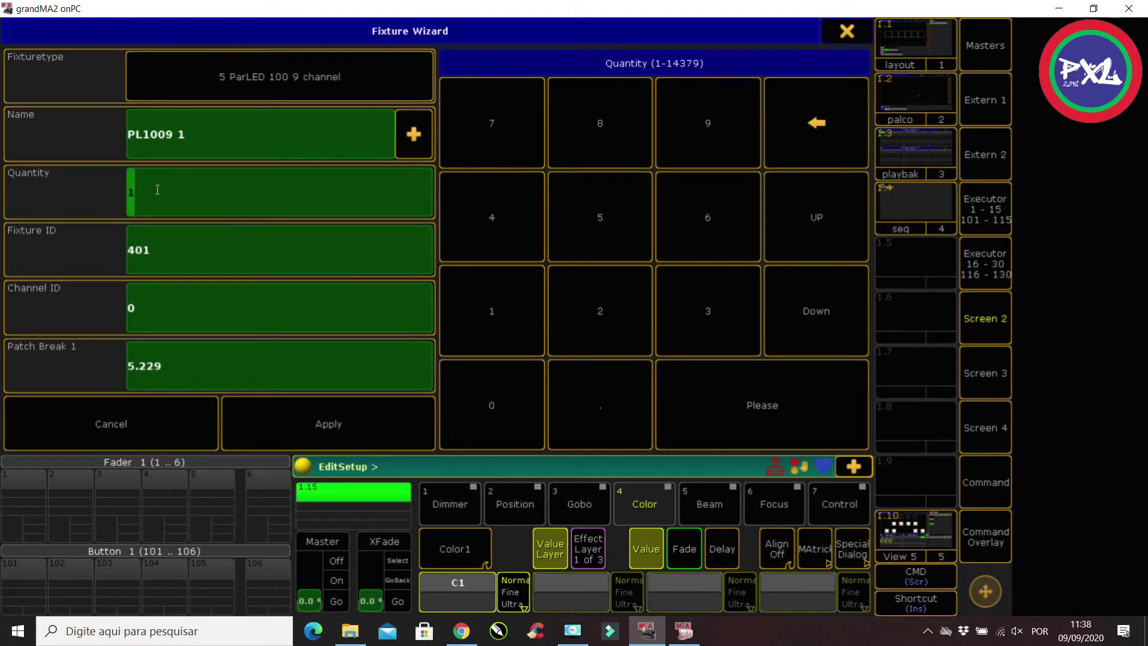
text(20)
click(182, 367)
text(6.1)
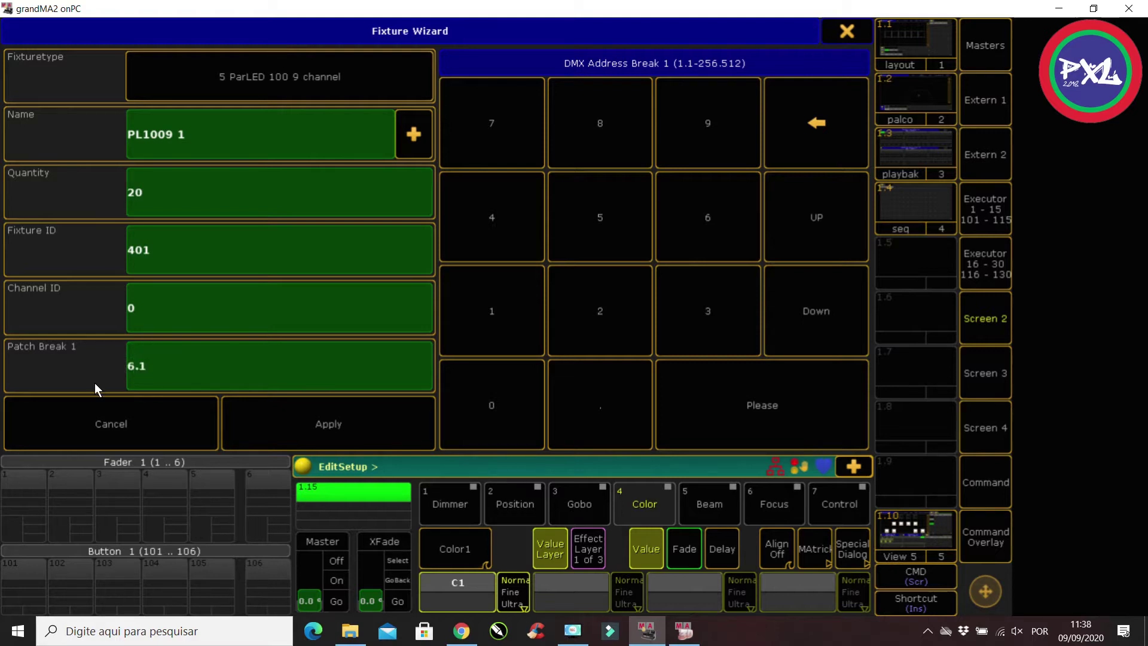
click(328, 435)
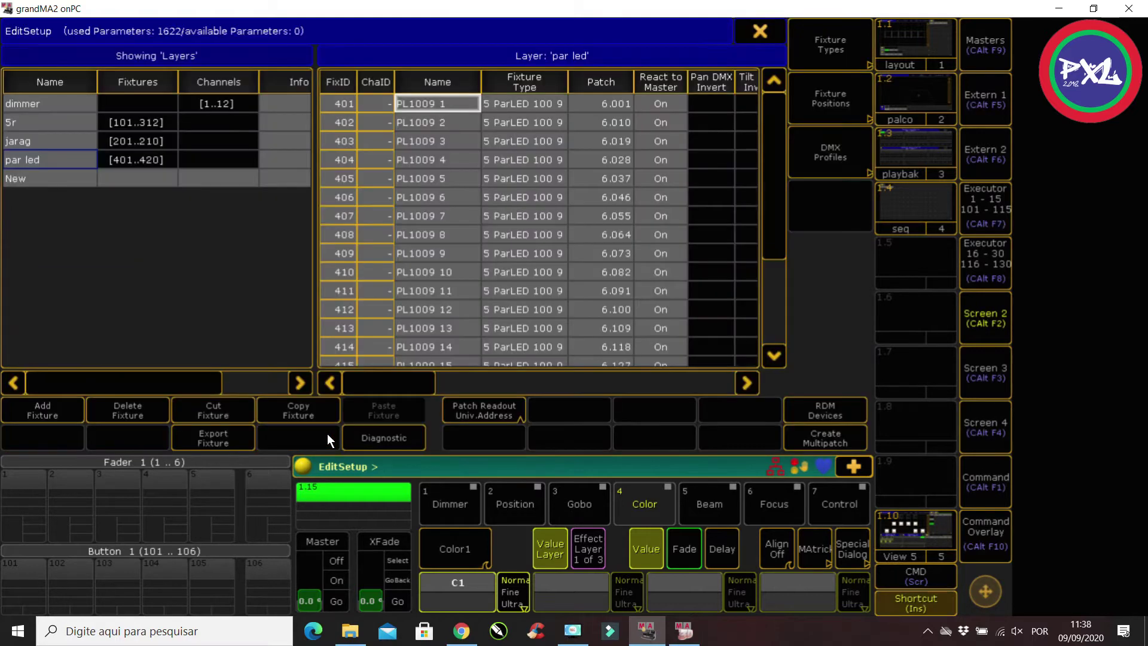
Look through the new par led patch list, then leave the setup and apply the changes
scroll(583, 260, down, 7)
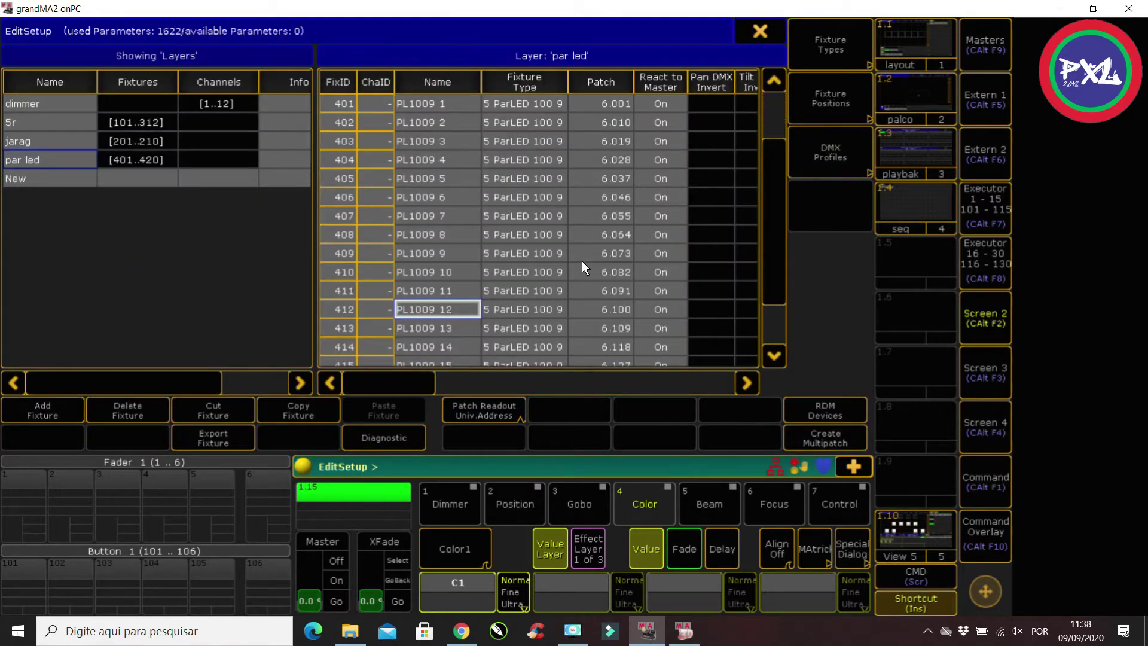
scroll(583, 260, up, 7)
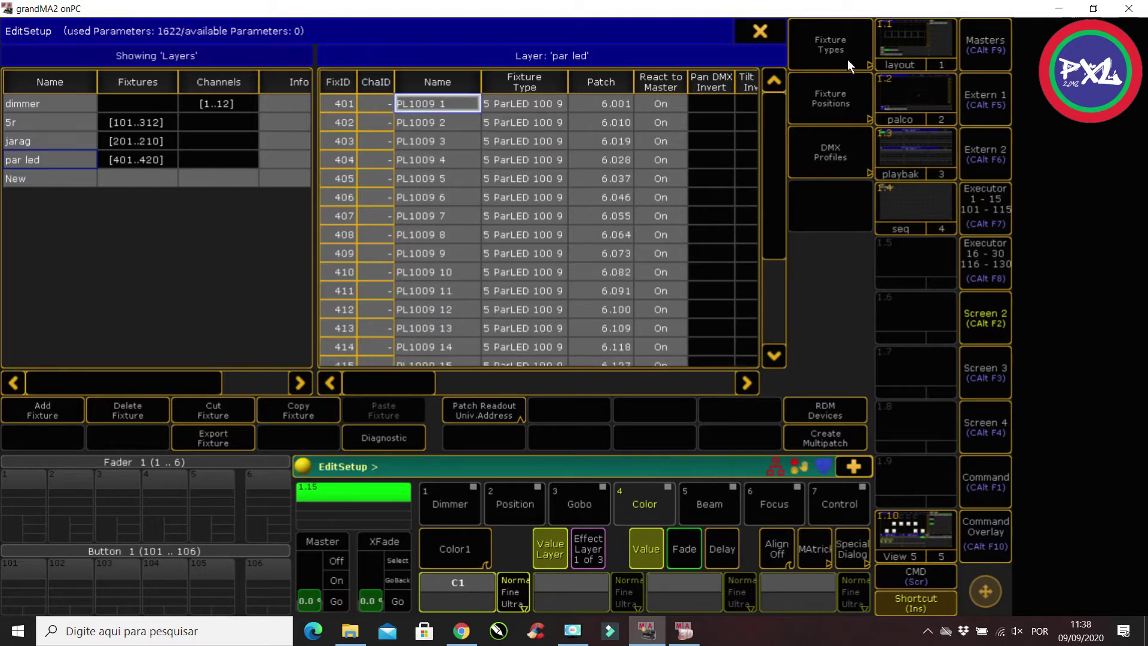
click(763, 34)
click(378, 353)
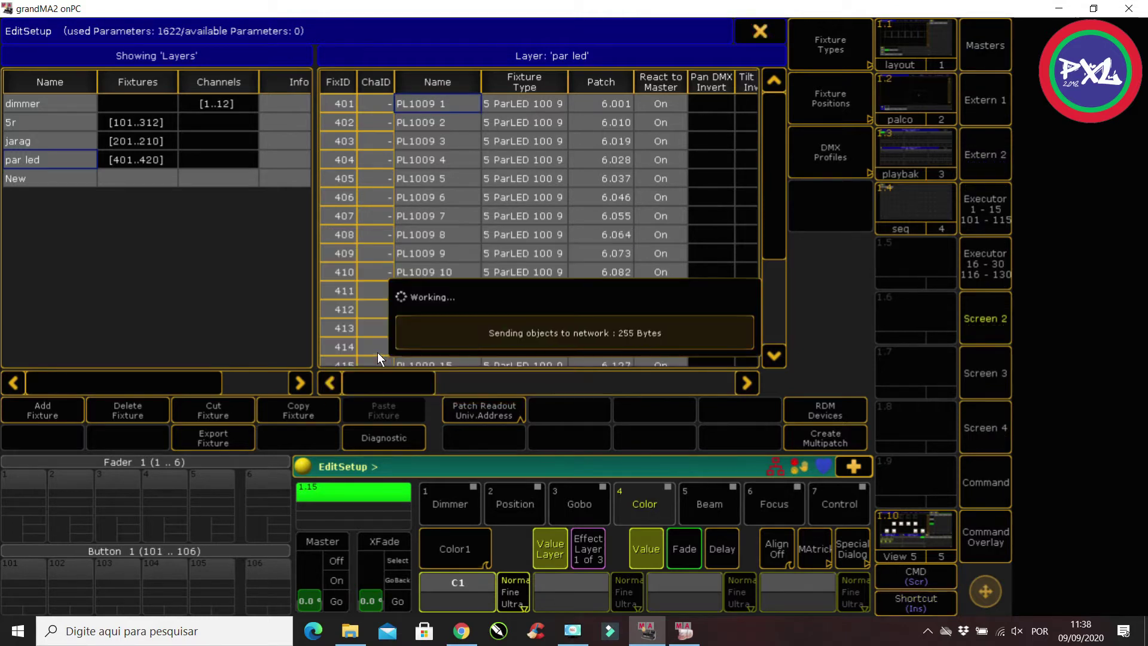
click(838, 35)
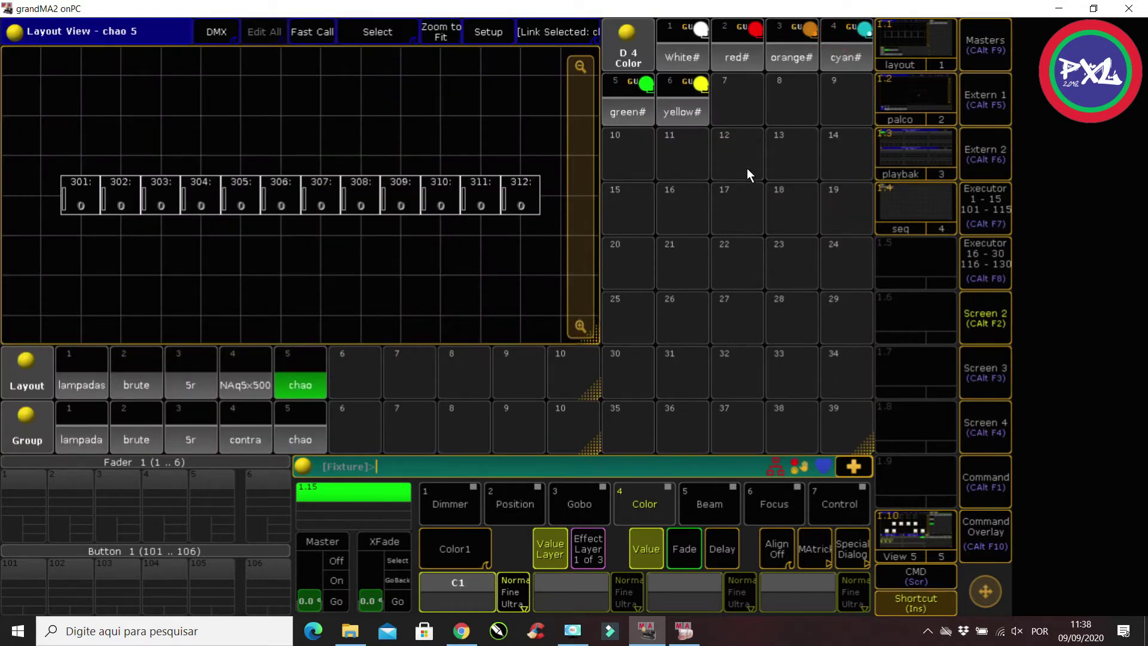
Select fixtures 401 Thru 420 and store them as layout 6
text(Fixture 401 Thru 4)
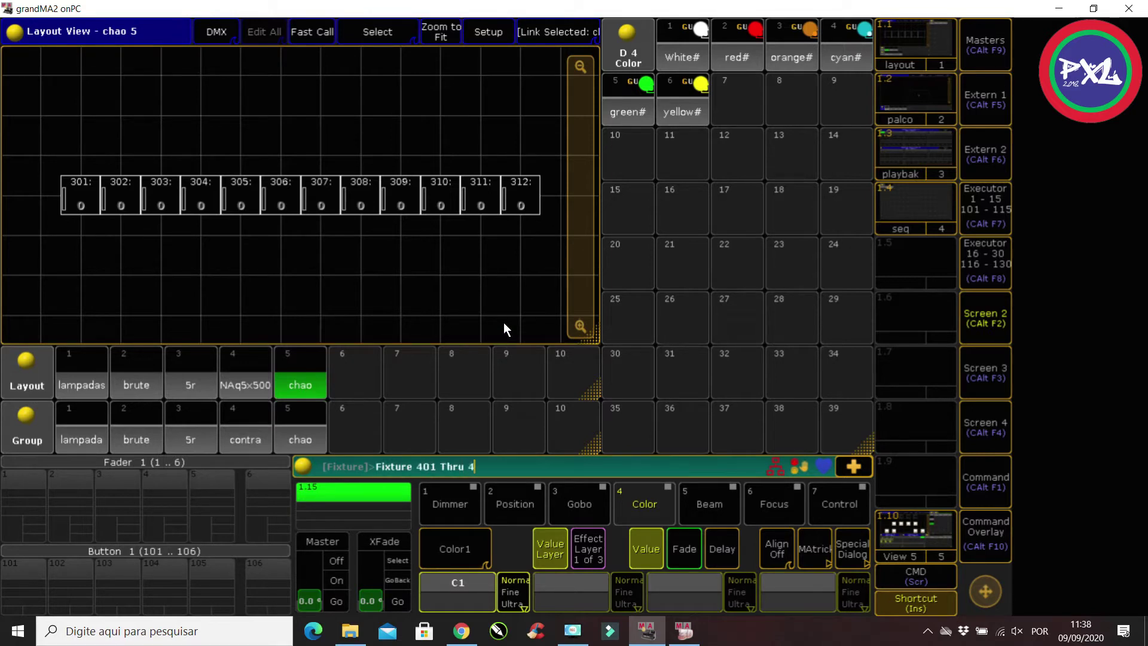
text(20)
key(Return)
key(s)
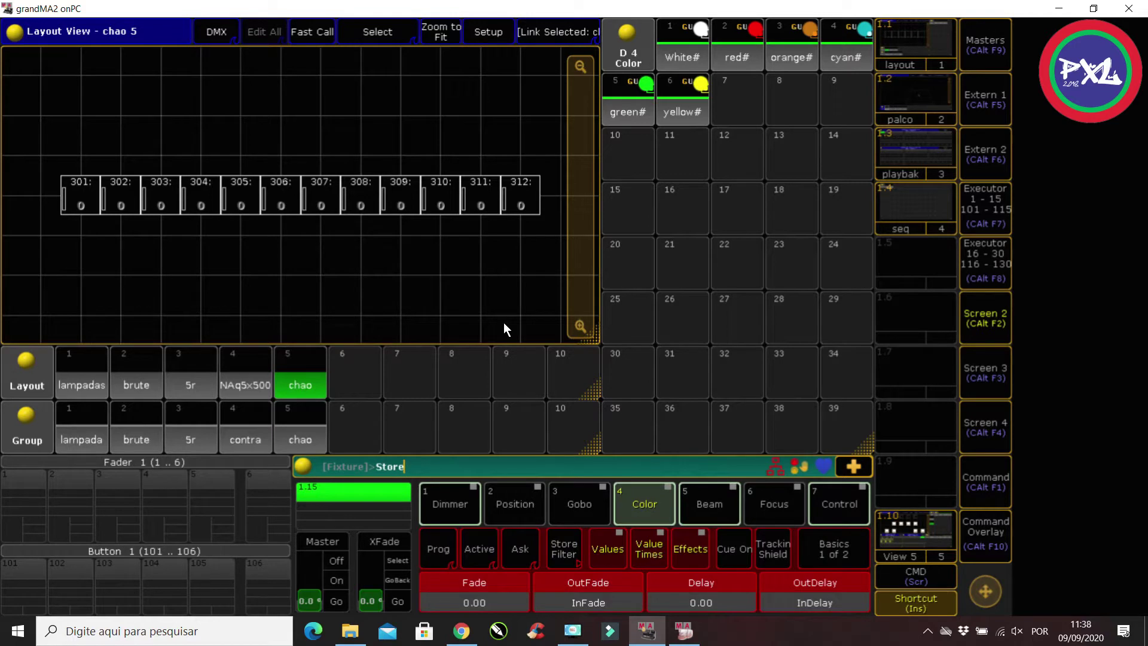
click(360, 388)
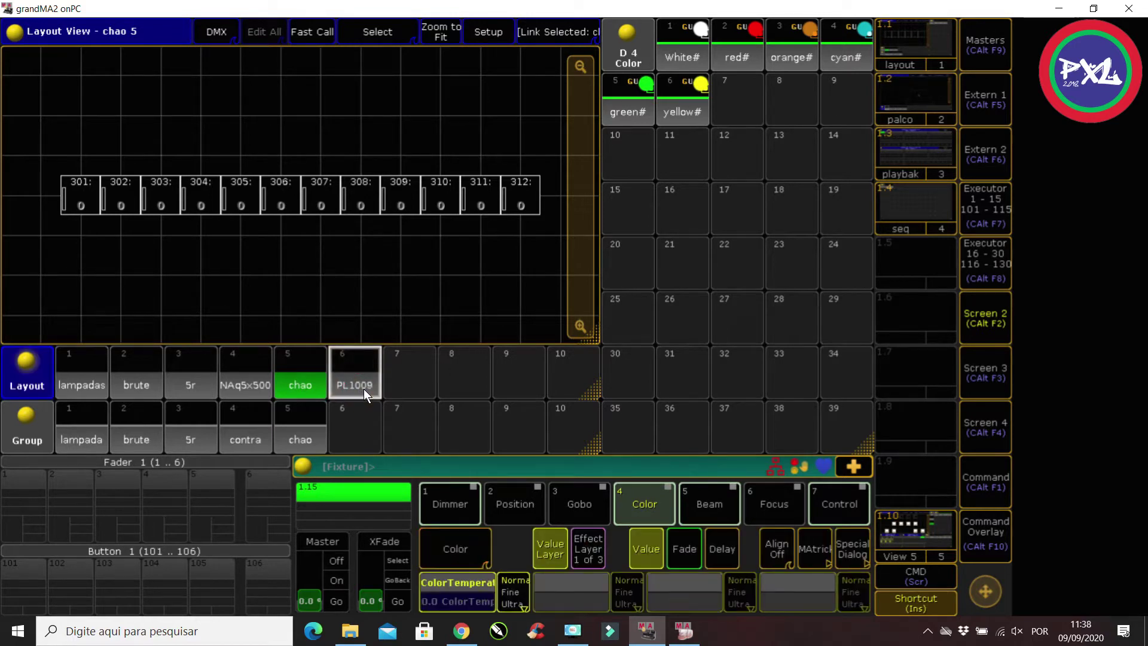
Label layout 6 "par led" and show it in the layout view
text(label)
click(364, 389)
text(par led)
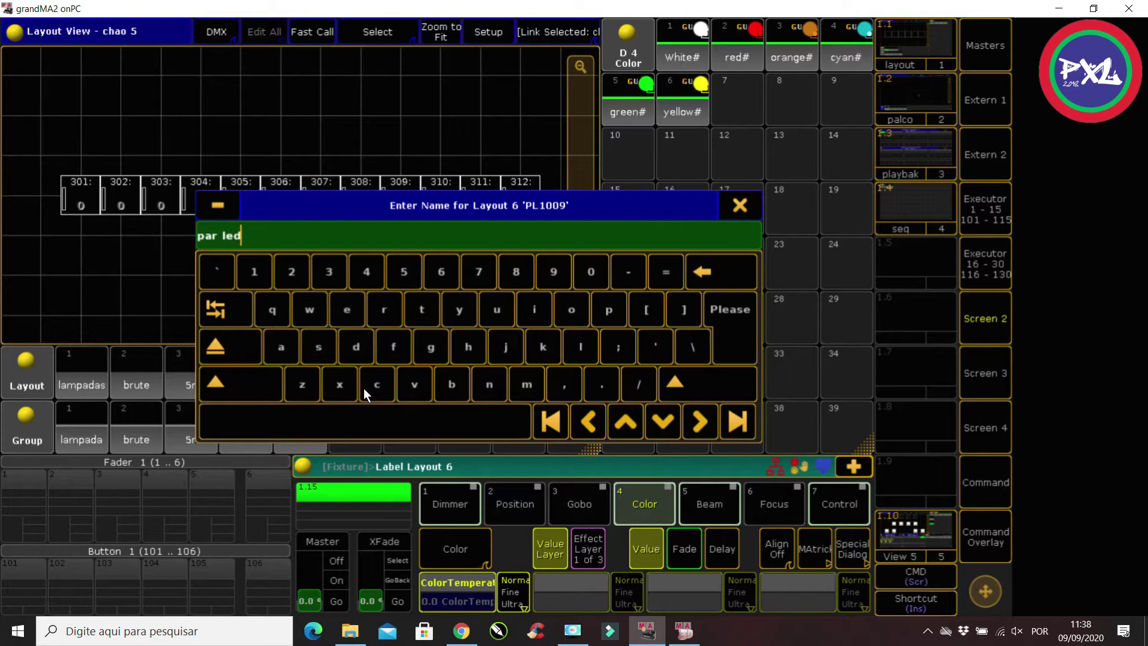
key(Return)
click(364, 388)
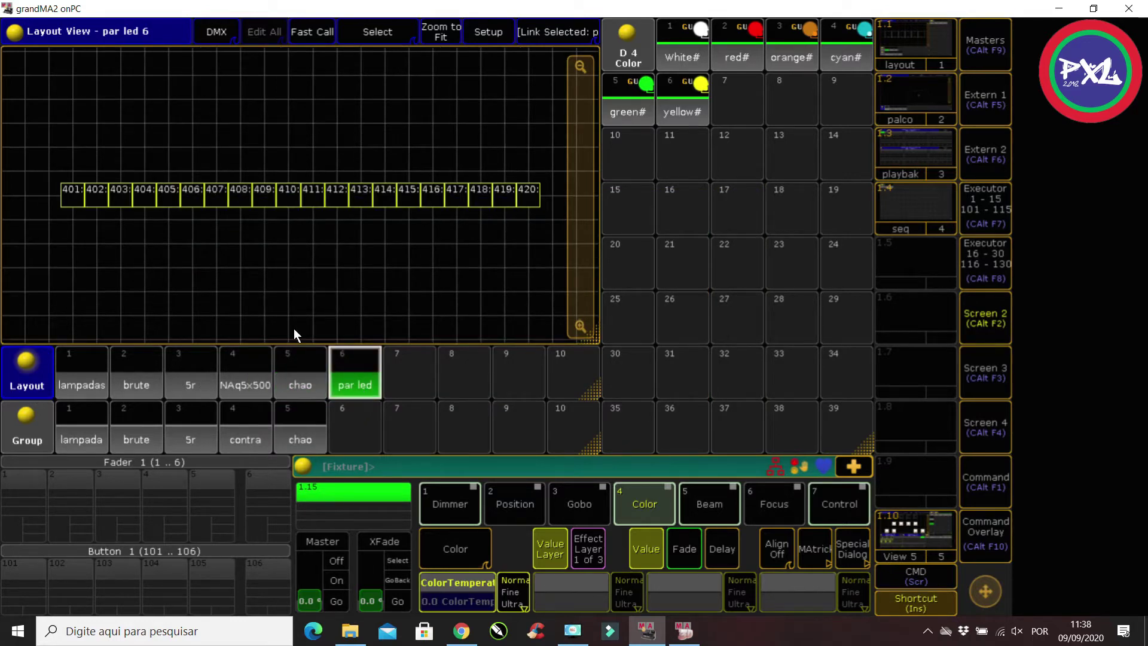
Store the selected par fixtures as group 6 and label the group "par led"
click(347, 439)
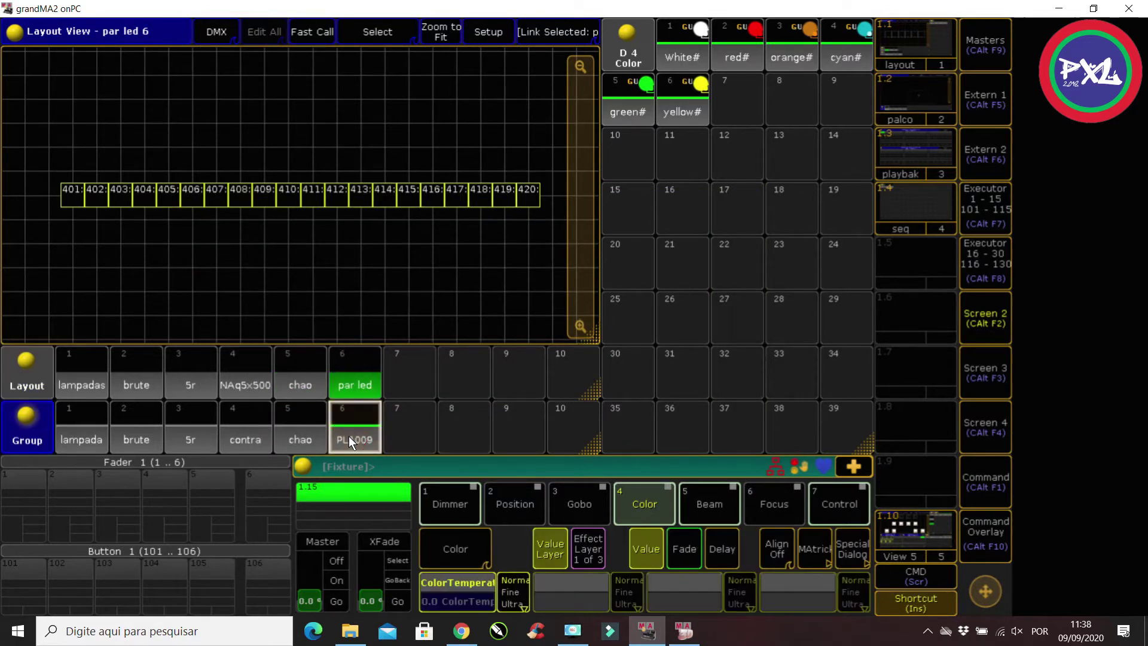
key(l)
click(349, 436)
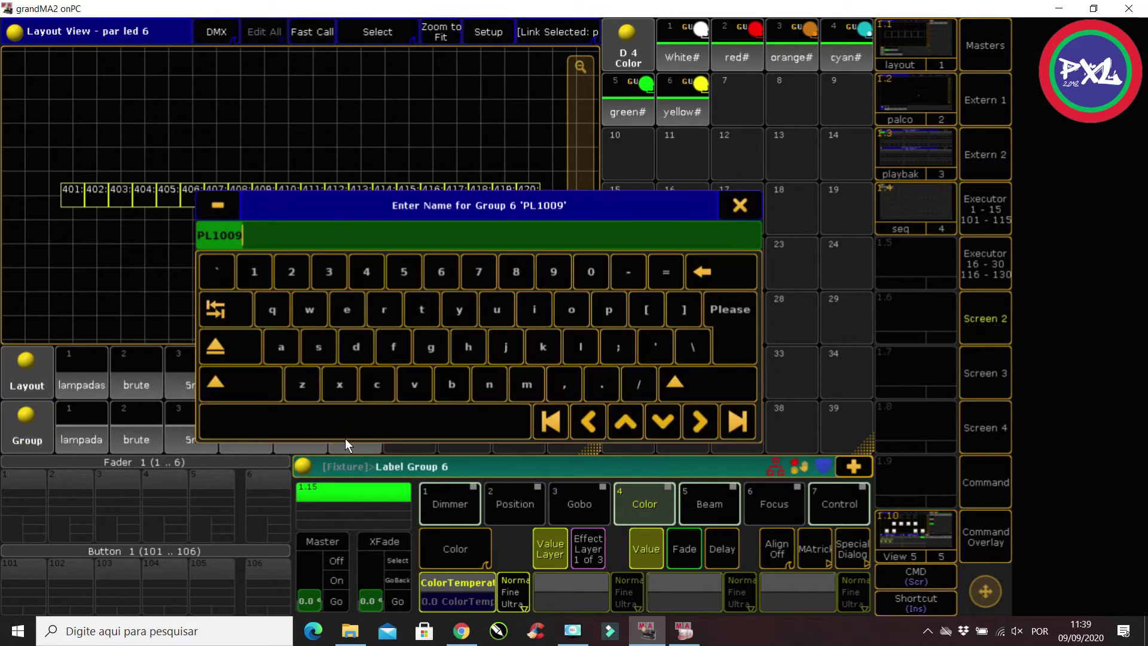
text(par les)
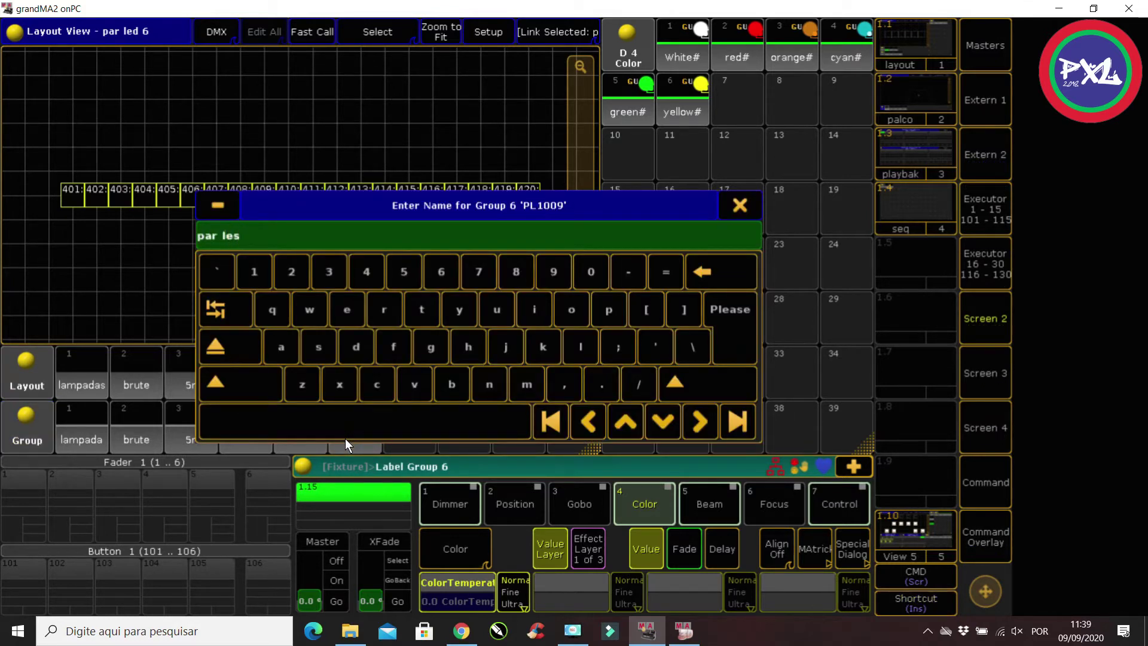
key(Return)
key(l)
click(345, 439)
click(285, 244)
key(BackSpace)
text(d)
key(Return)
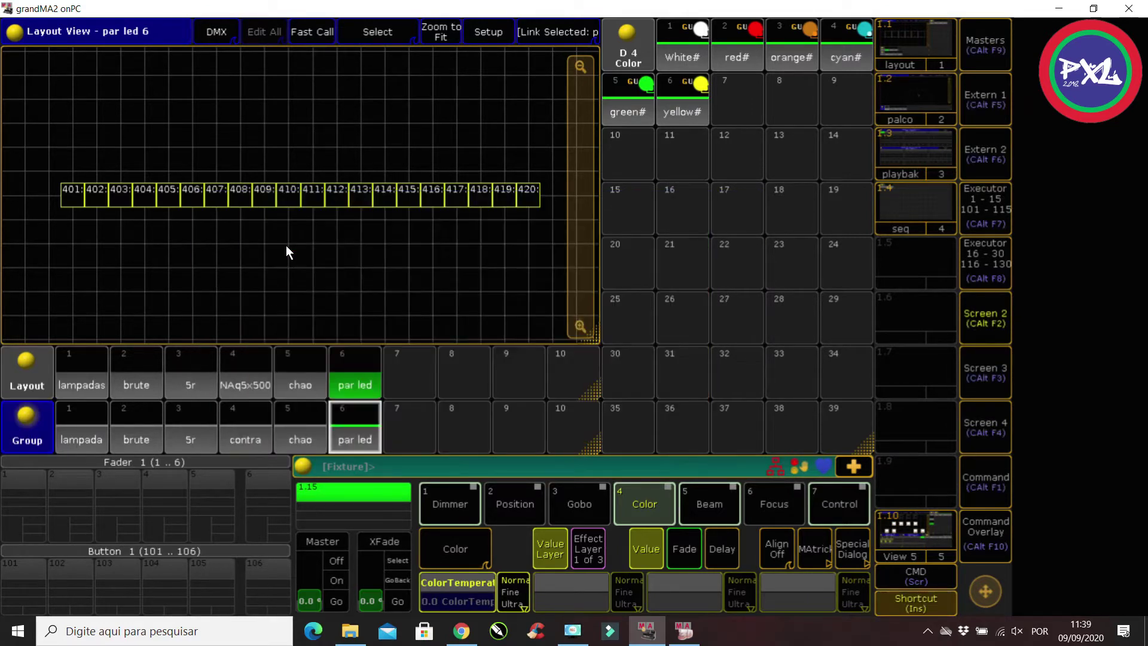
Switch to MA 3D, select the assets PL1009 1 through PL1009 20, and raise them above the blue backdrop
click(683, 635)
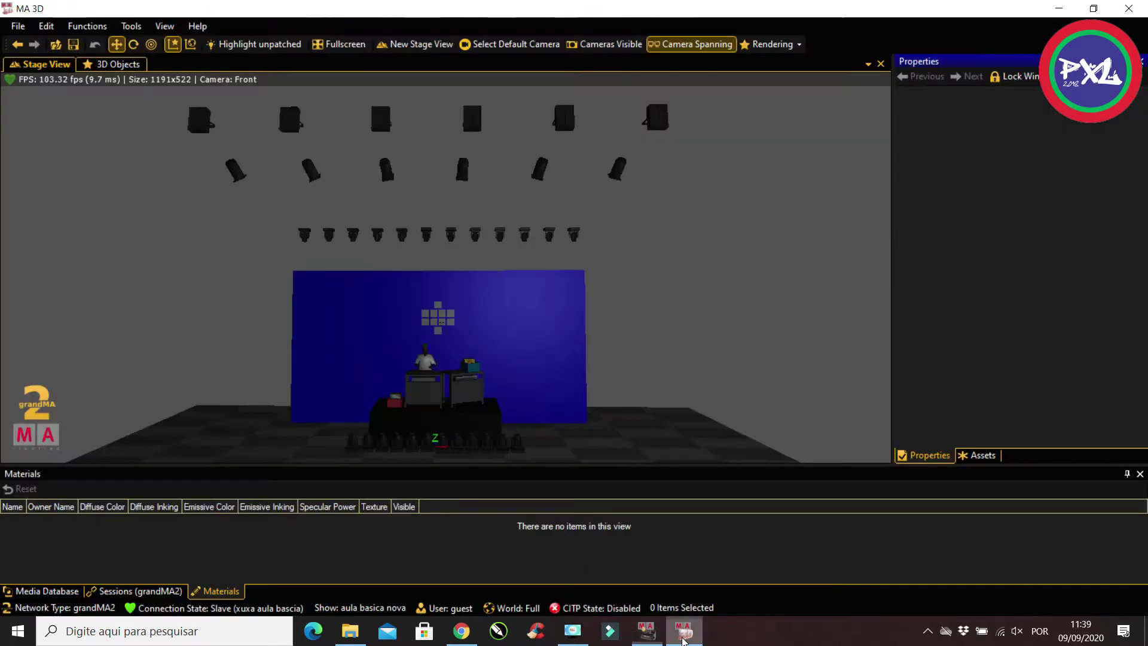
click(979, 457)
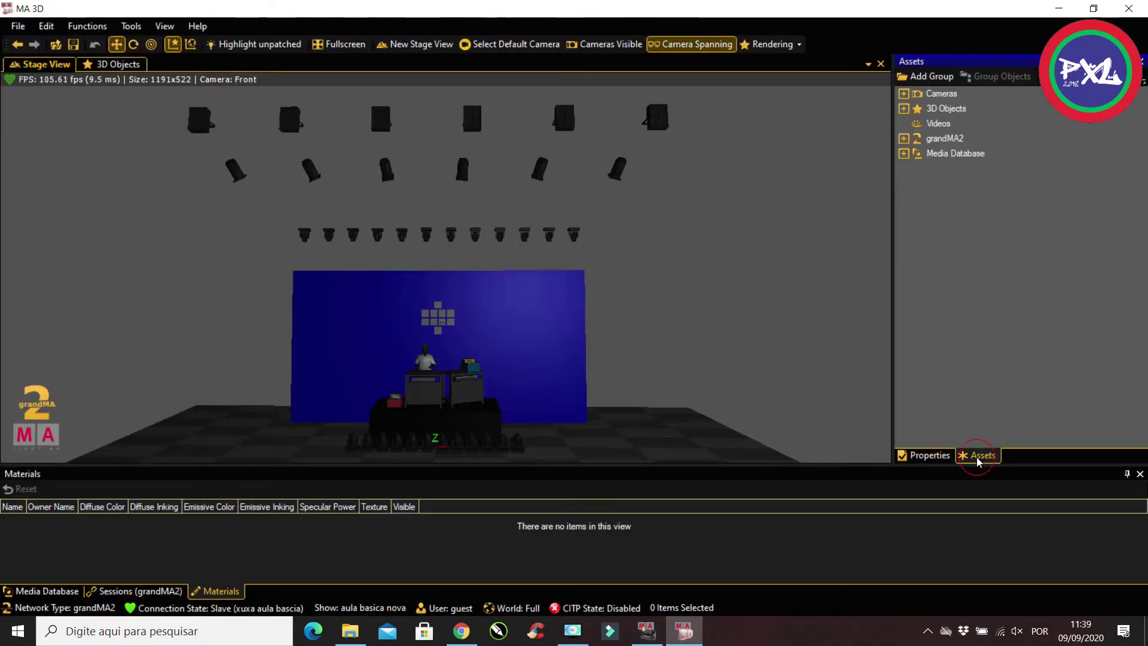
click(904, 108)
drag(1141, 170, 1146, 348)
click(966, 169)
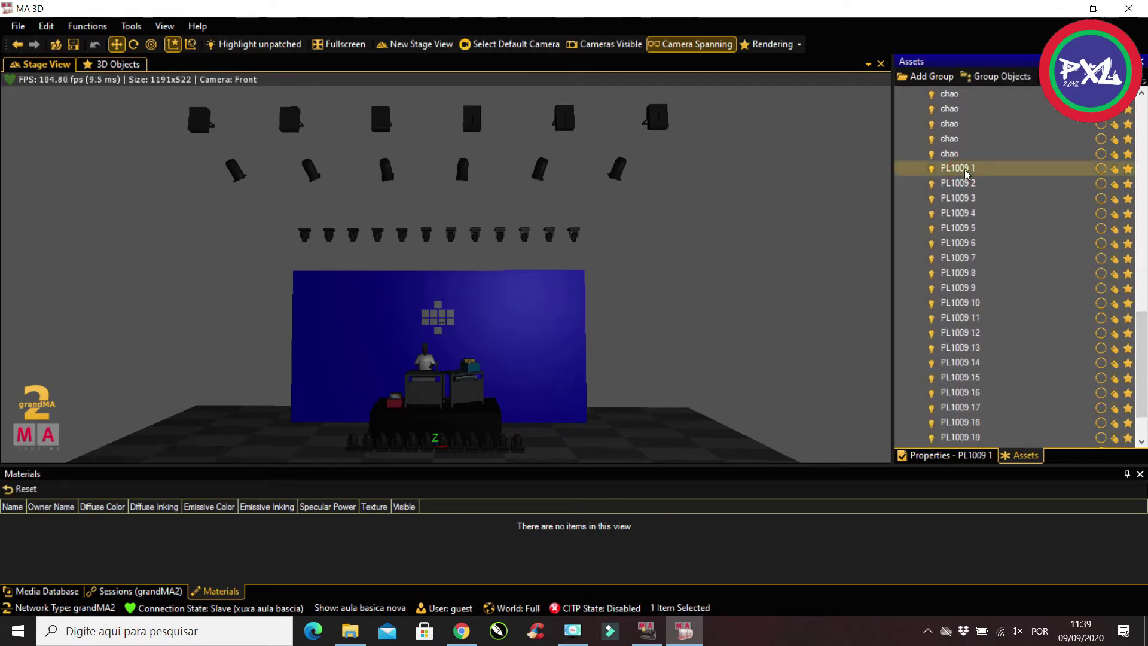
drag(1138, 307, 1143, 358)
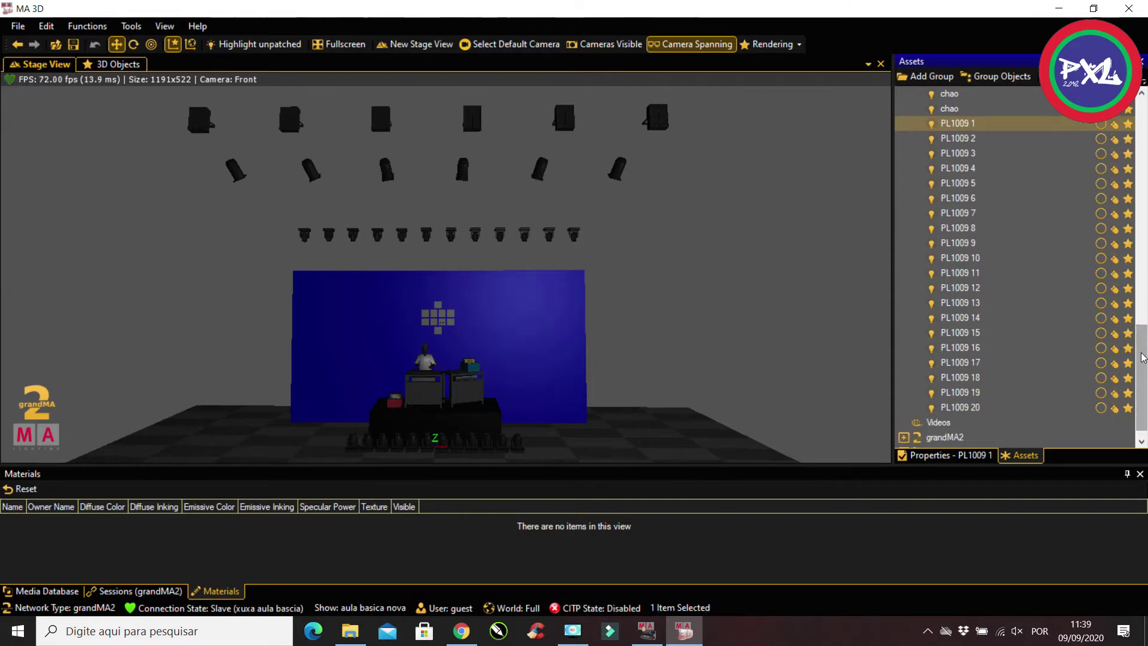
shift+click(970, 409)
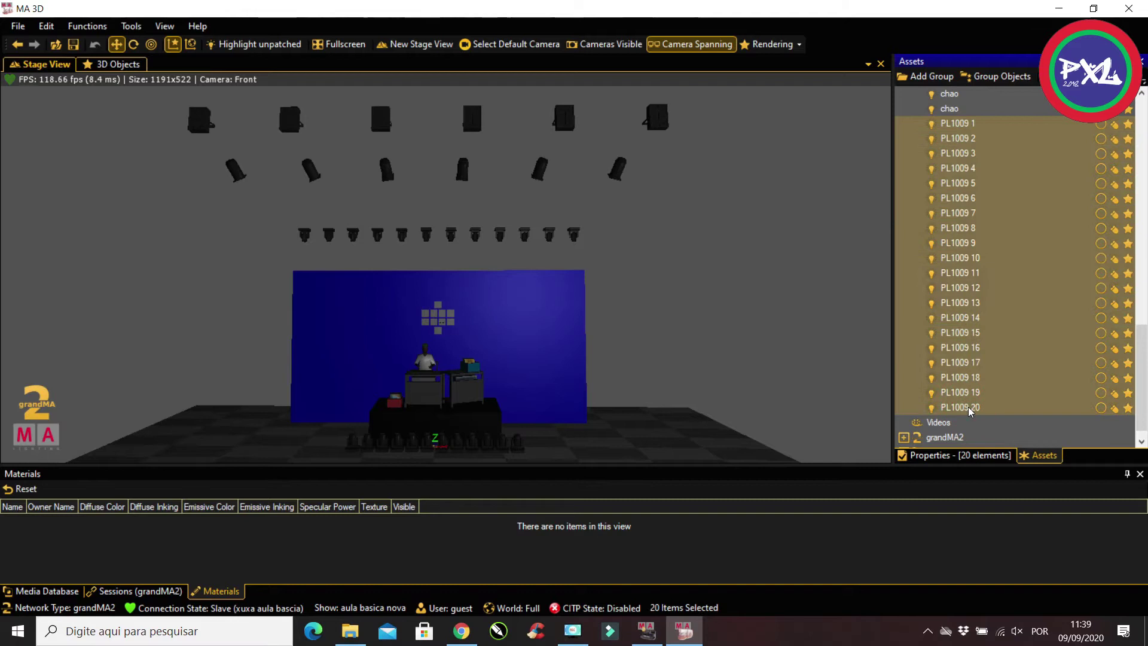
drag(435, 399, 437, 142)
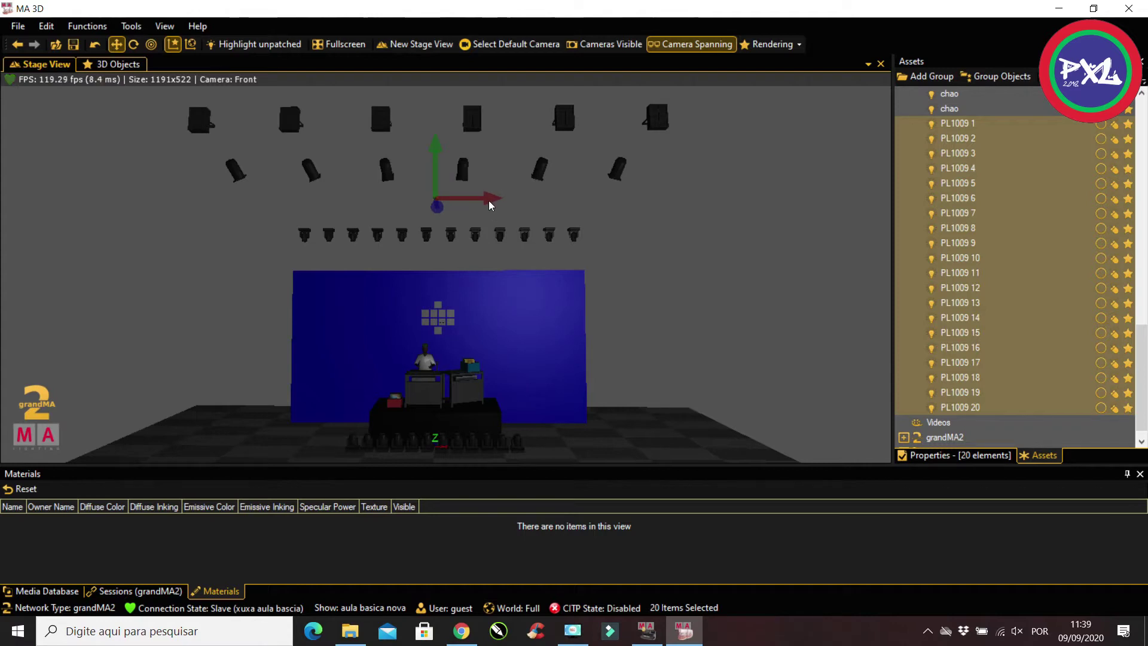
Change the 3D model of the twenty selected PL1009 fixtures
right_click(488, 199)
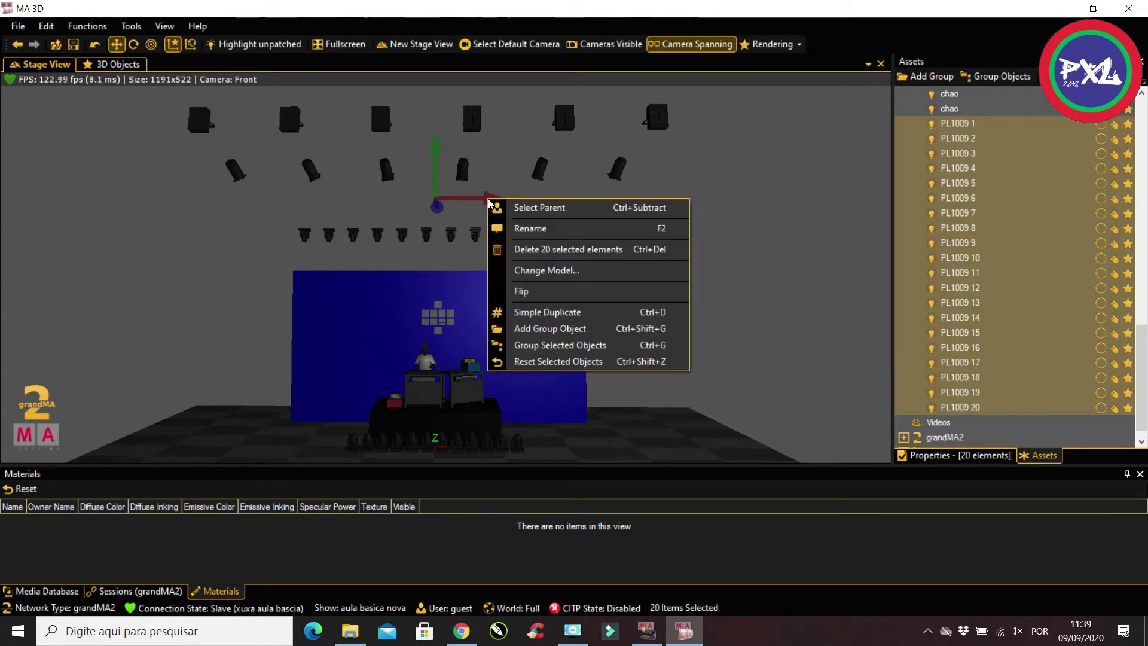
click(565, 270)
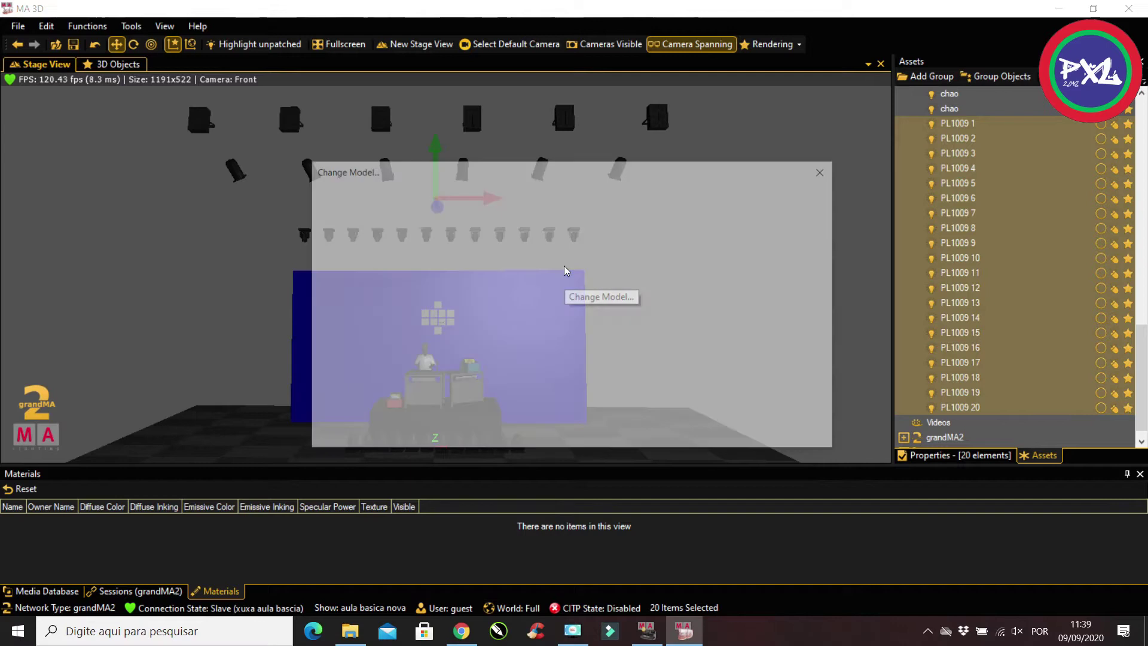
double_click(512, 326)
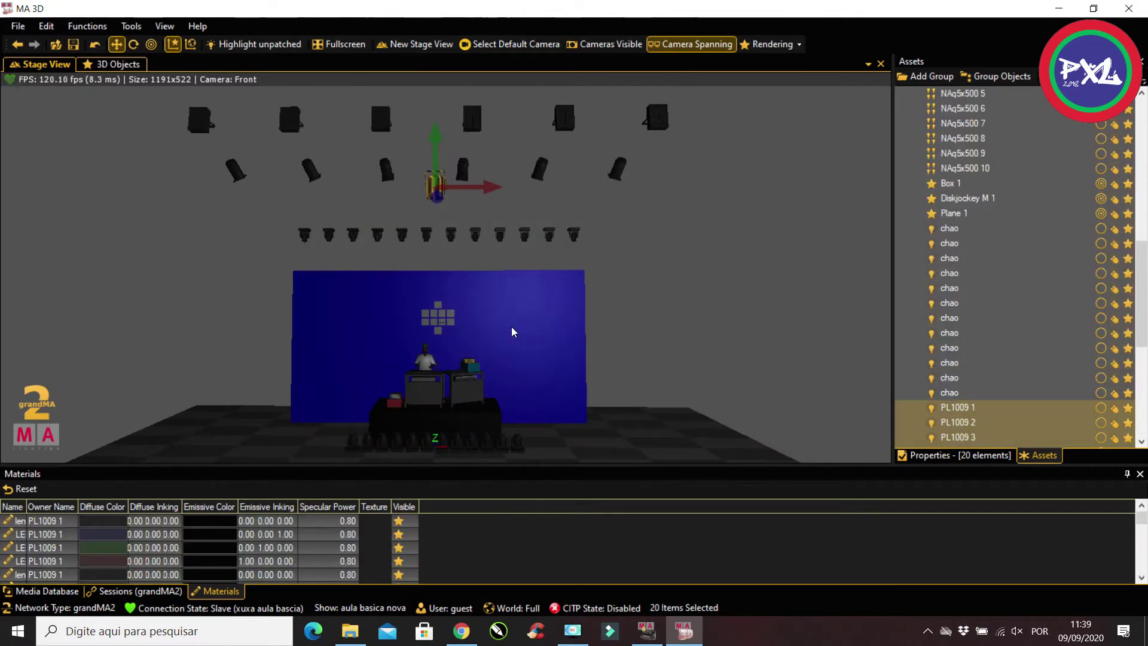
Resize the twenty selected fixtures to X 0.32, Y 0.48 and Z 0.47 m
click(988, 458)
click(1020, 136)
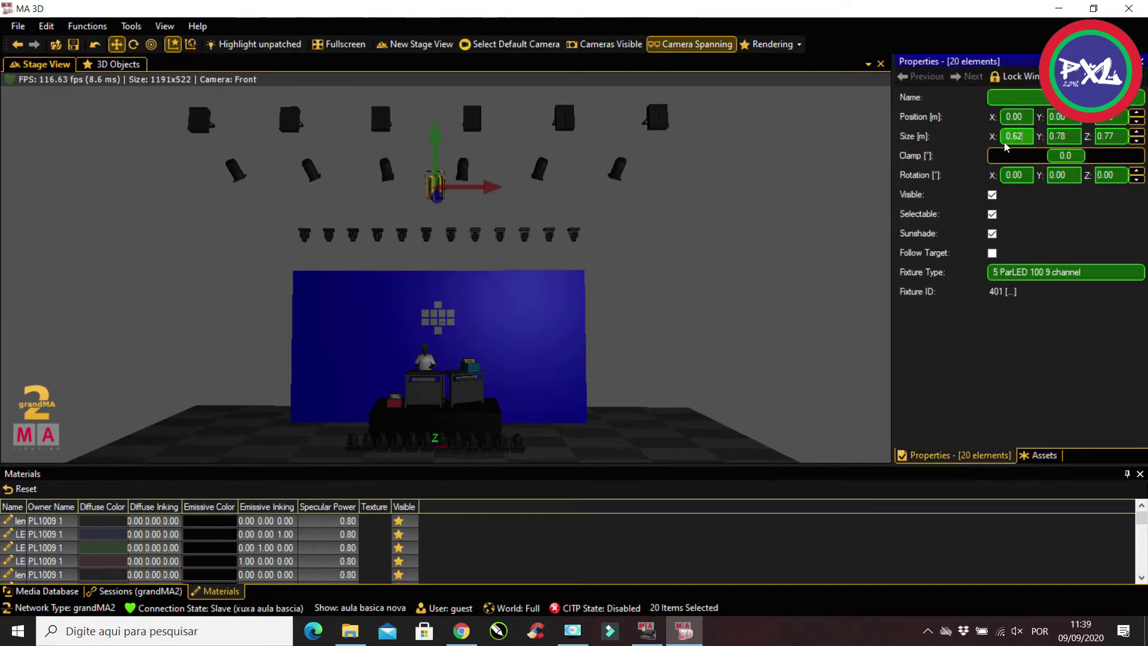
scroll(1030, 136, down, 2)
scroll(1030, 135, down, 1)
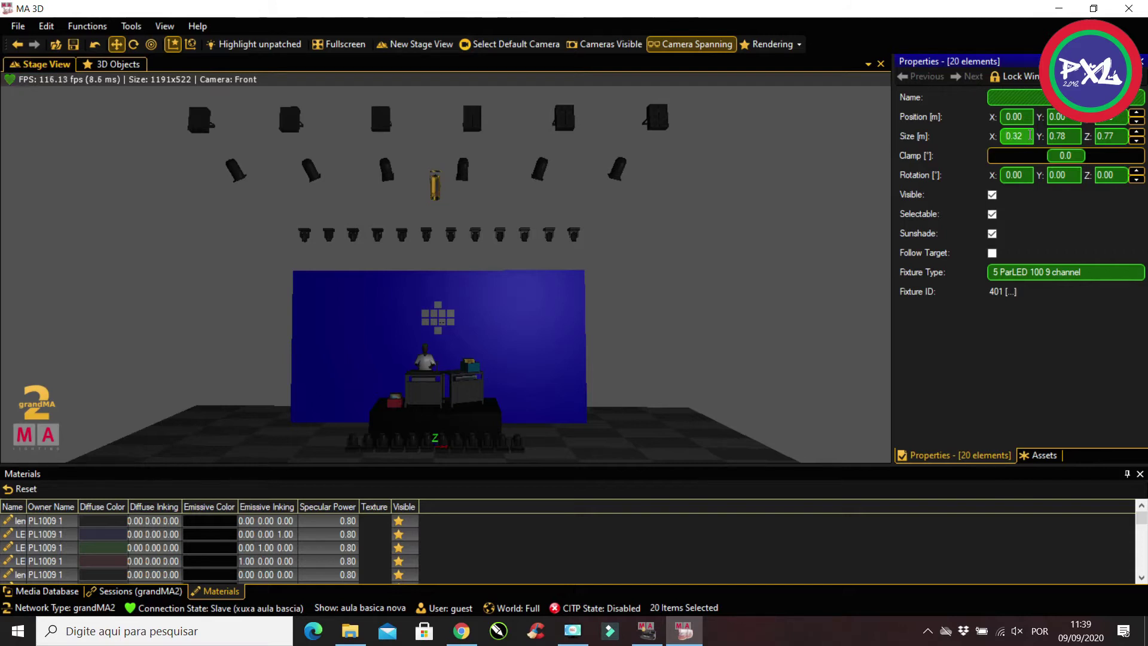
scroll(1071, 137, down, 3)
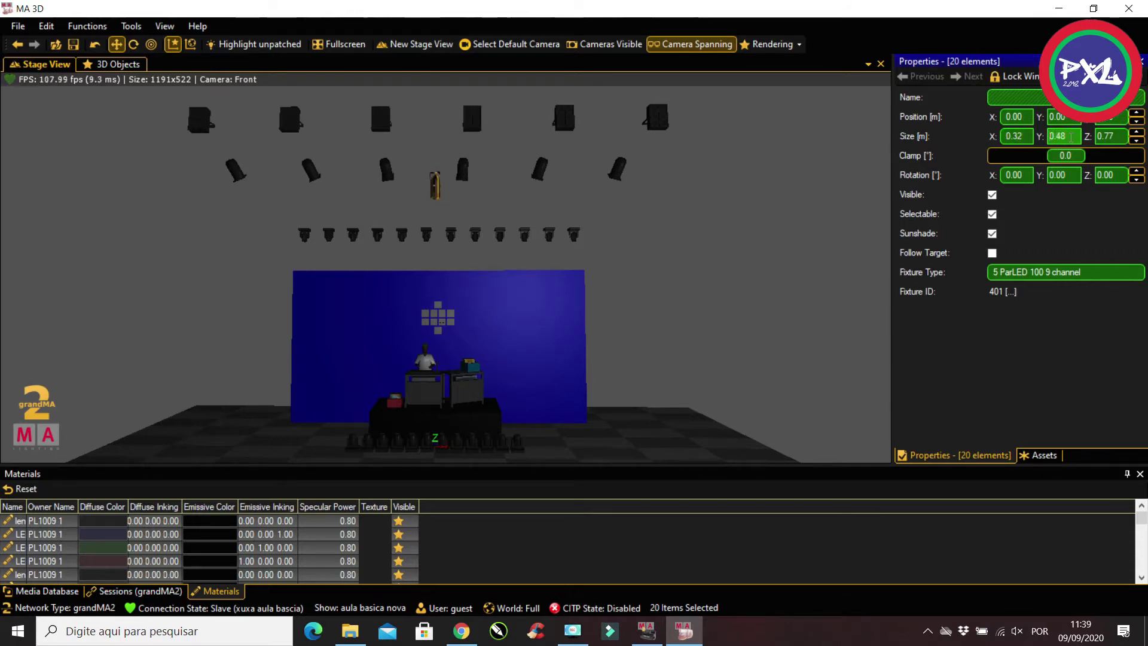
scroll(1116, 137, down, 3)
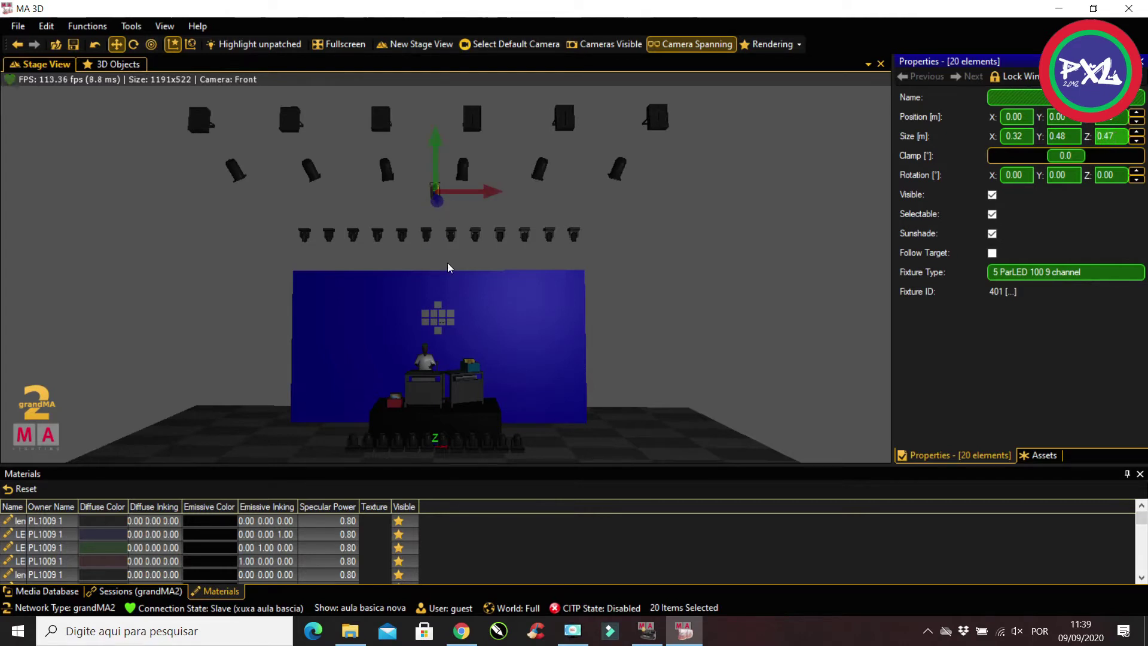
Switch to grandMA2 onPC, bring the selected par led fixtures to full, and return to MA 3D
click(646, 631)
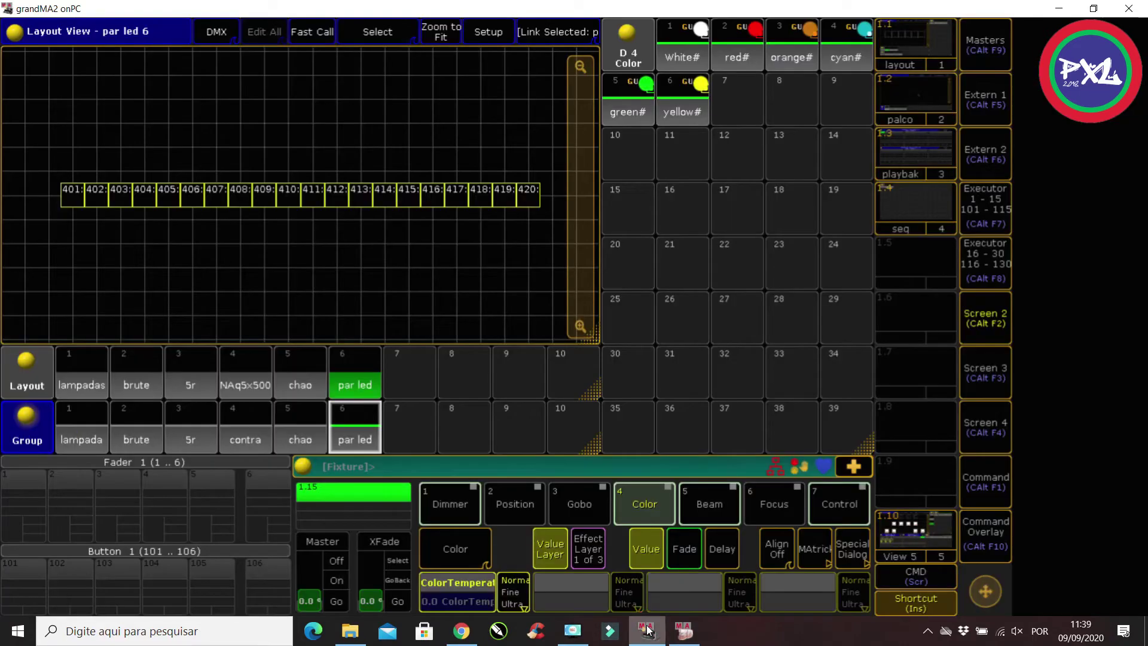
key(f)
click(687, 630)
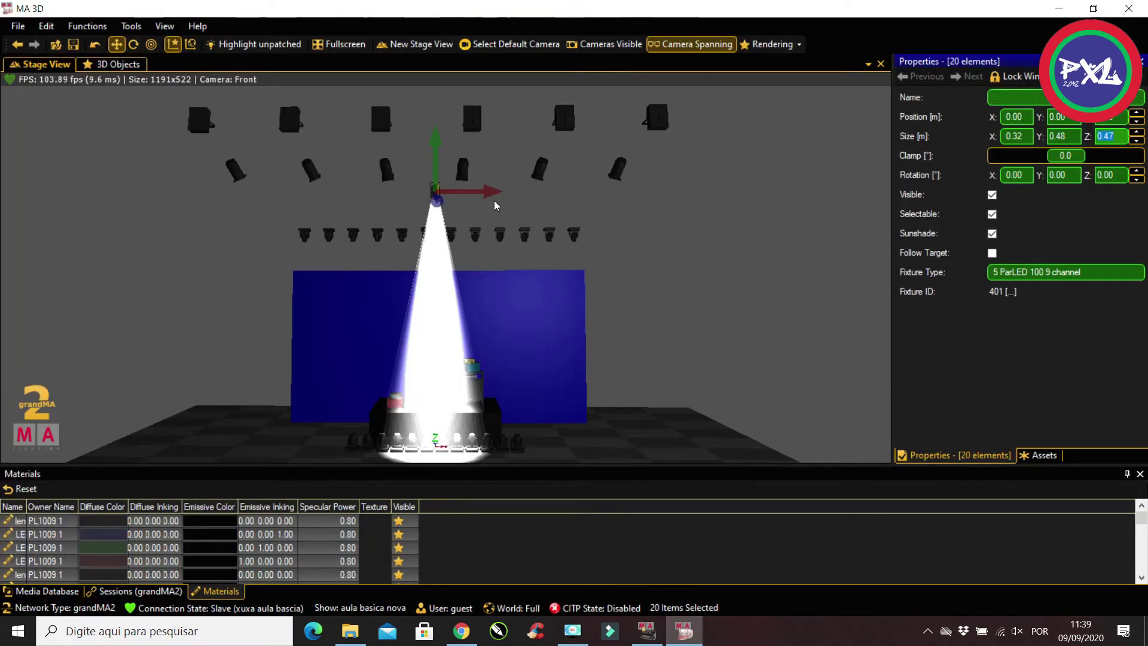
Move the stacked pars back over the blue backdrop, to a Y position of about 2.95 m
click(436, 145)
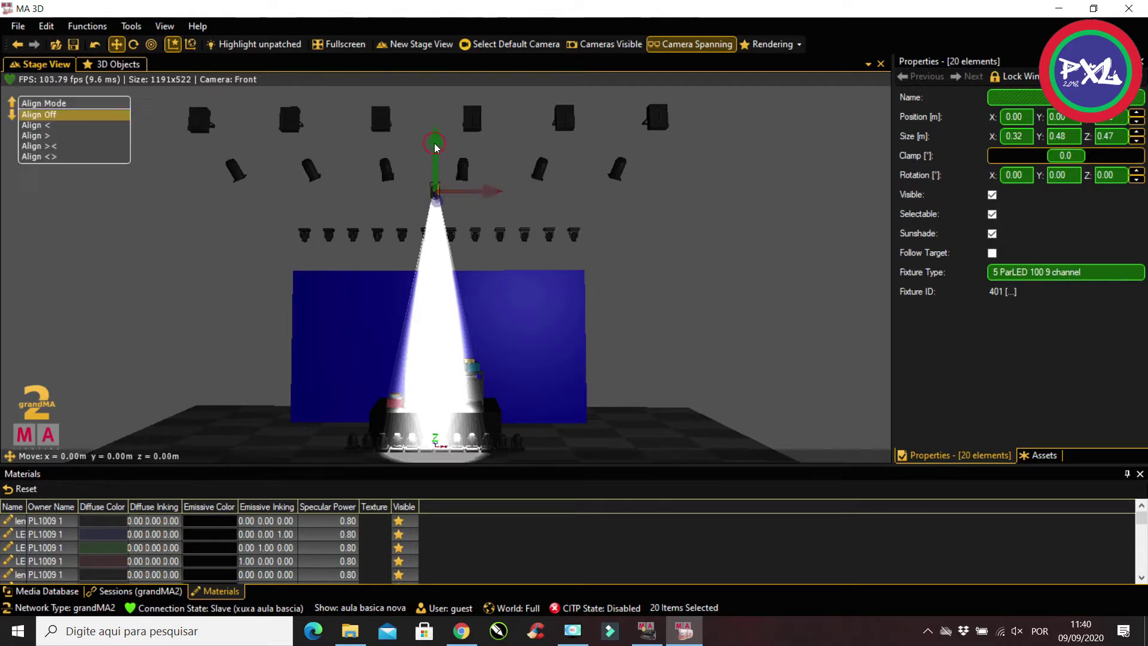
key(3)
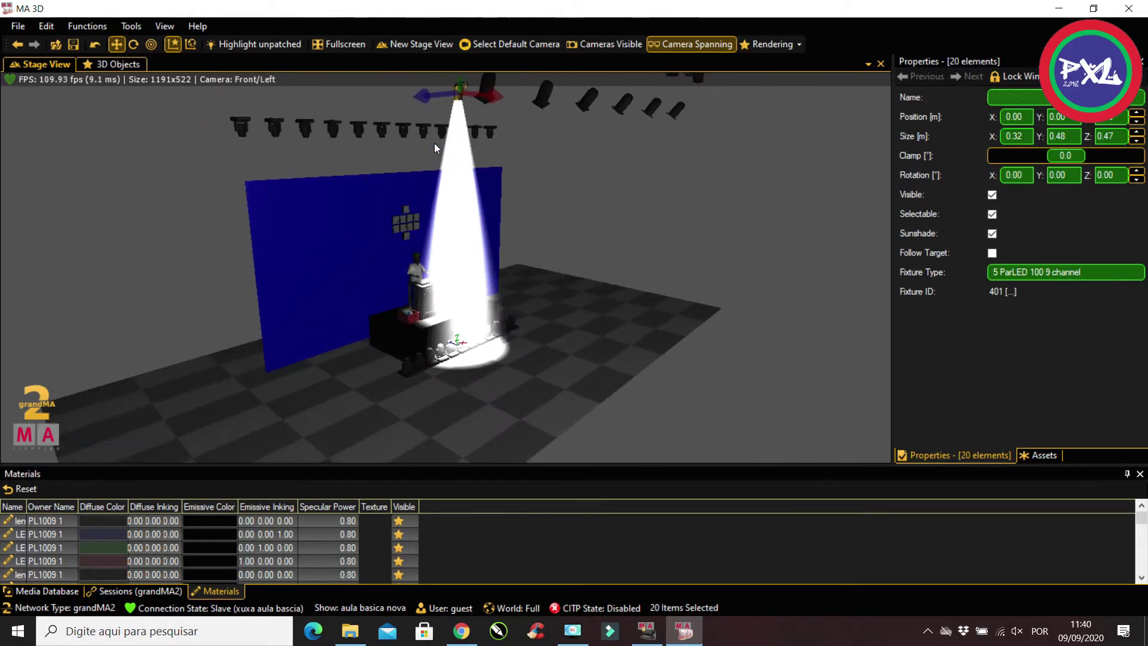
drag(307, 105, 225, 102)
click(224, 101)
Spread the twenty pars in the 2D front view into an evenly spaced row spanning the backdrop's full width
key(4)
key(5)
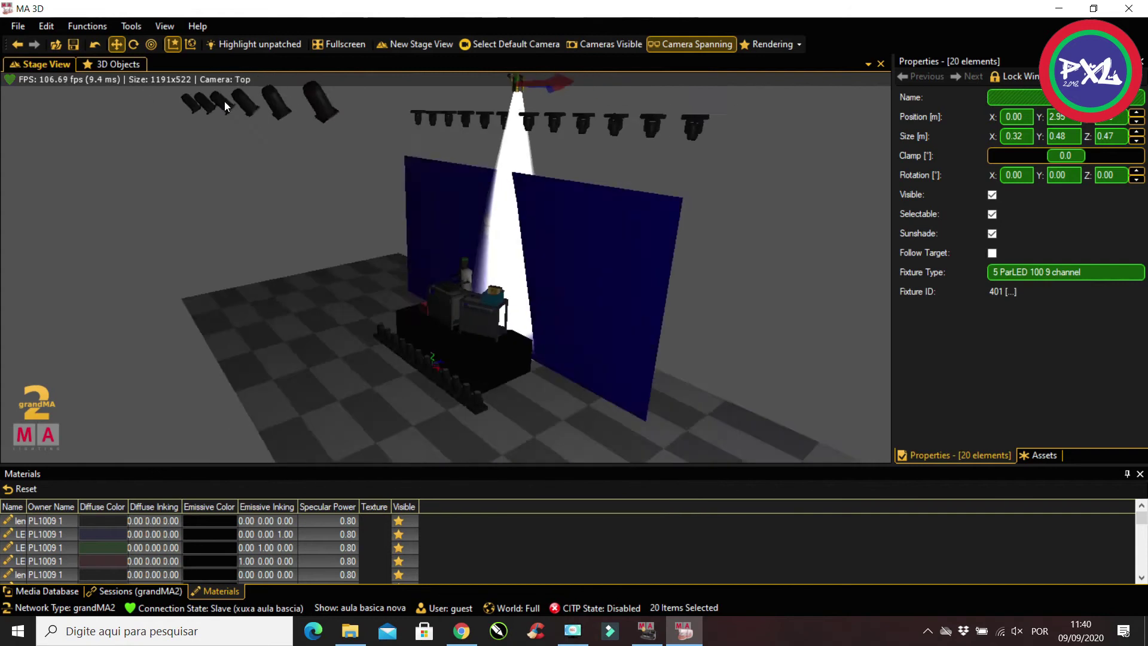
key(6)
scroll(268, 132, down, 3)
scroll(268, 131, down, 3)
middle_drag(376, 145, 354, 421)
middle_drag(412, 267, 410, 344)
right_drag(410, 346, 410, 345)
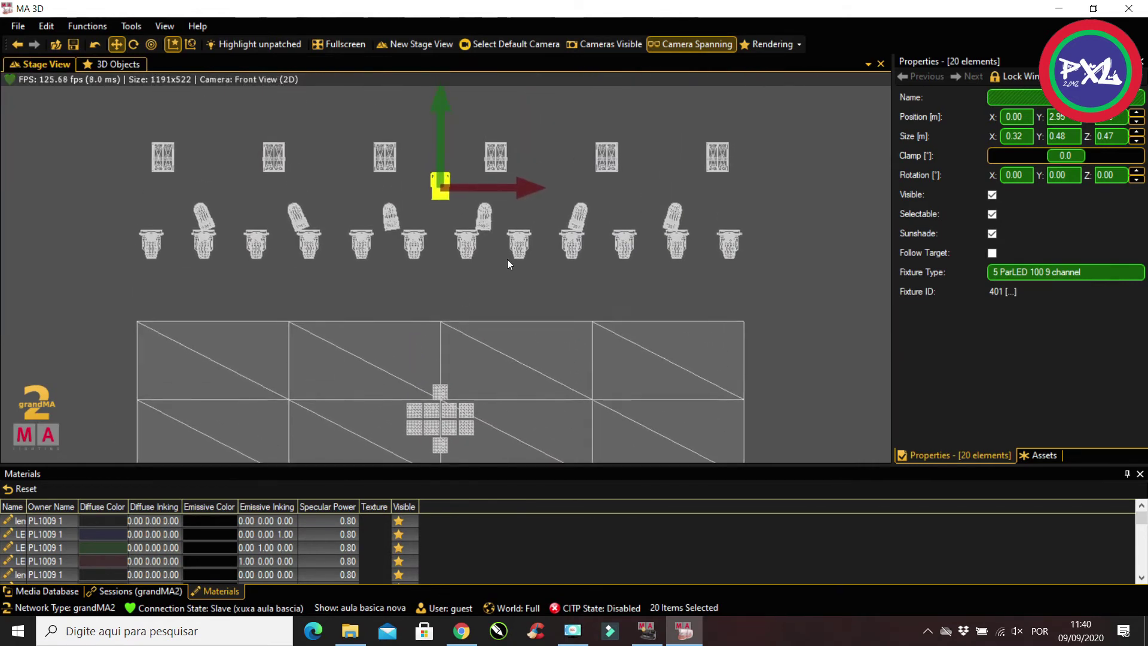
drag(526, 188, 827, 195)
scroll(526, 188, down, 3)
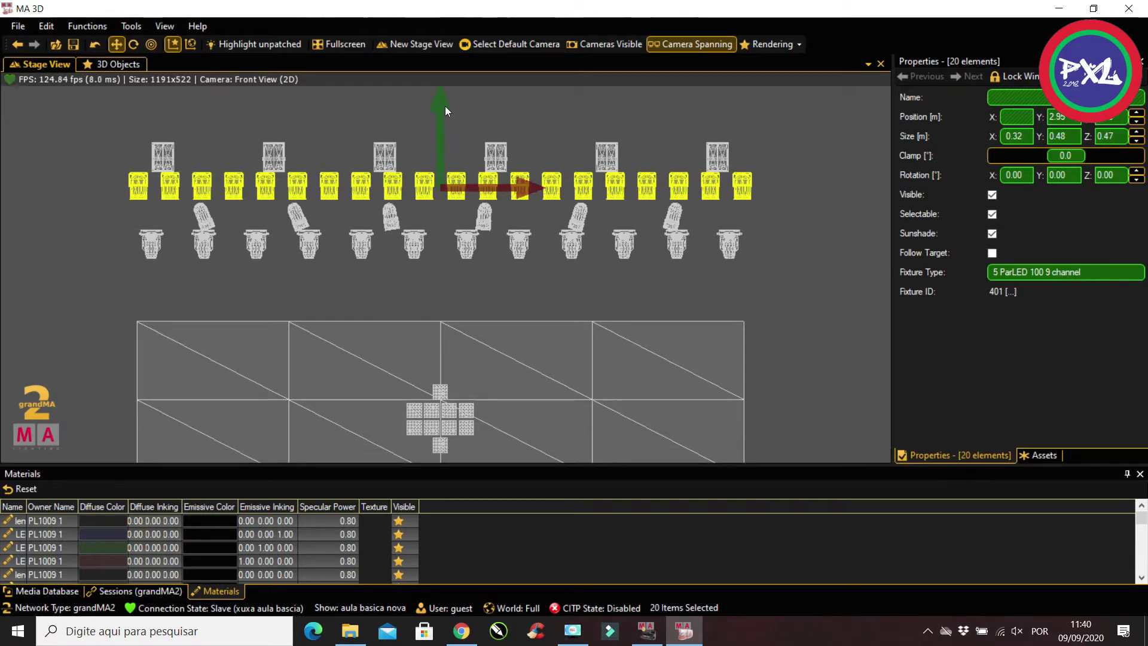
Tilt the whole par row toward the stage front by setting its X rotation to -21°, and clear the selection
key(3)
scroll(456, 135, down, 5)
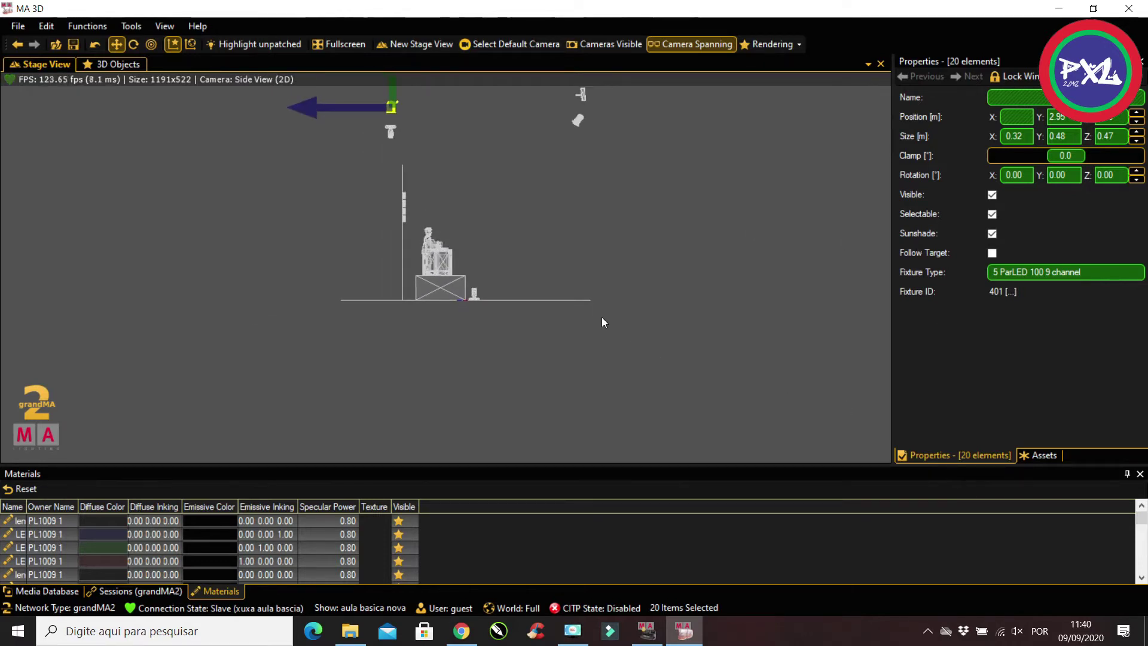
key(2)
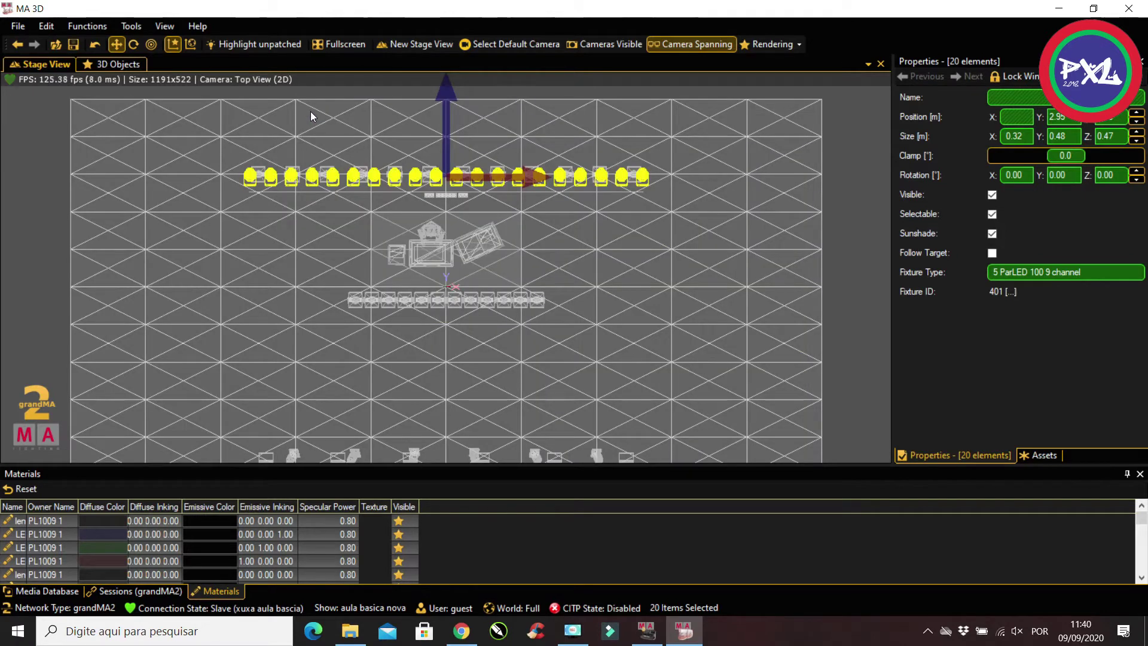
key(1)
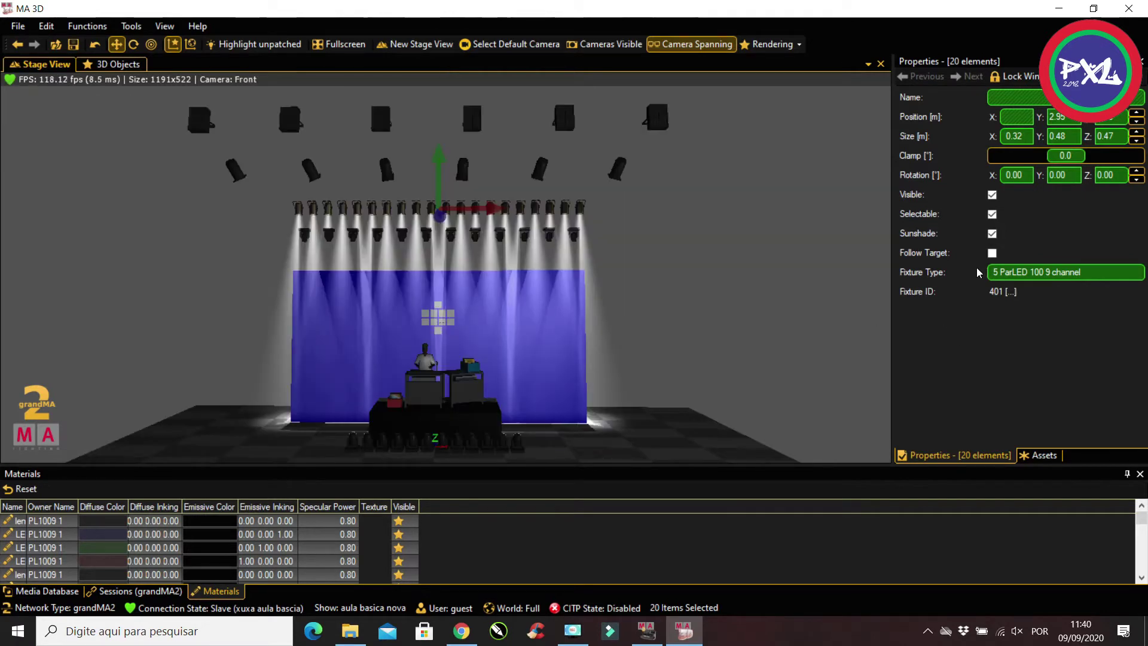
click(1028, 174)
scroll(1028, 175, down, 19)
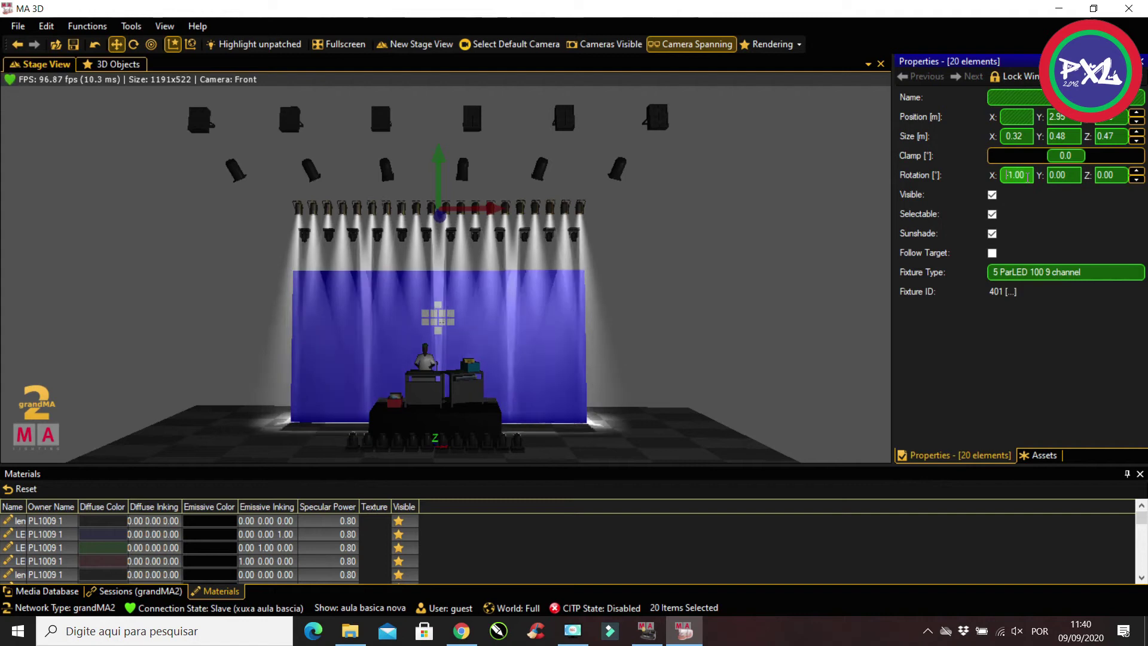
scroll(1028, 175, down, 4)
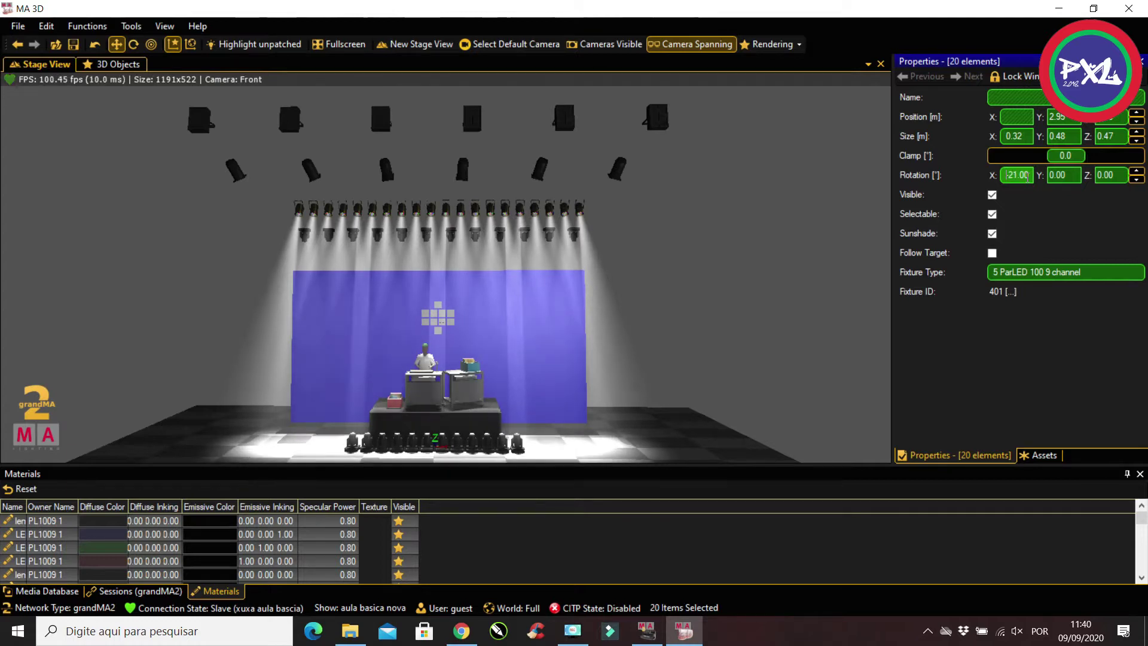
click(819, 226)
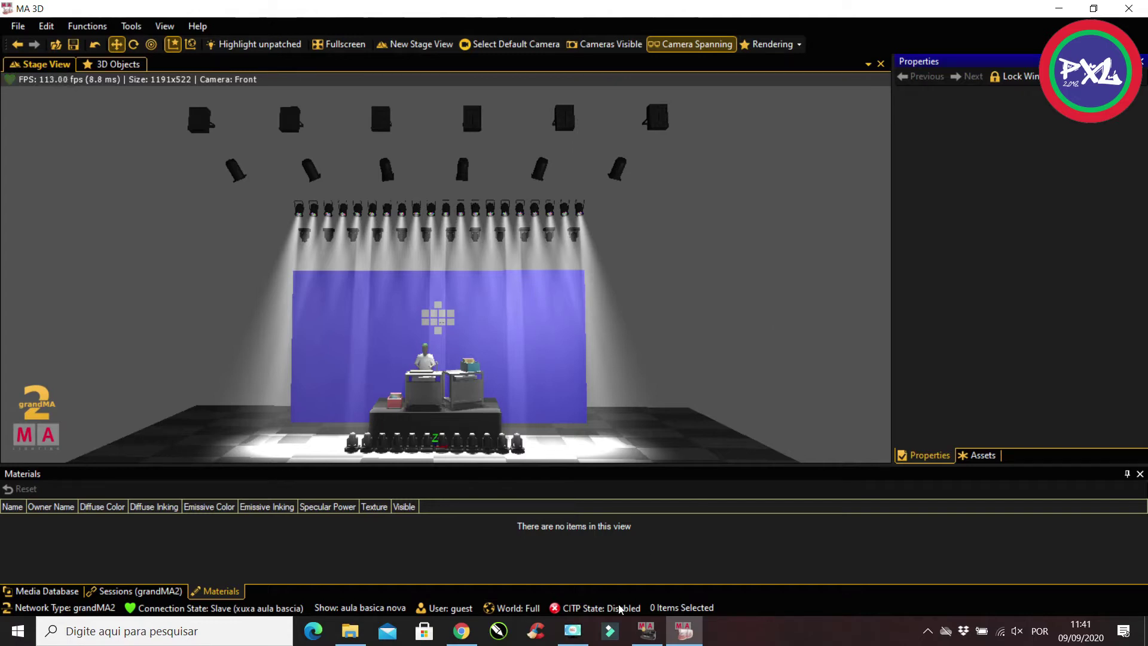
Switch to grandMA2 onPC and open the patch setup with the fixture layers
click(656, 639)
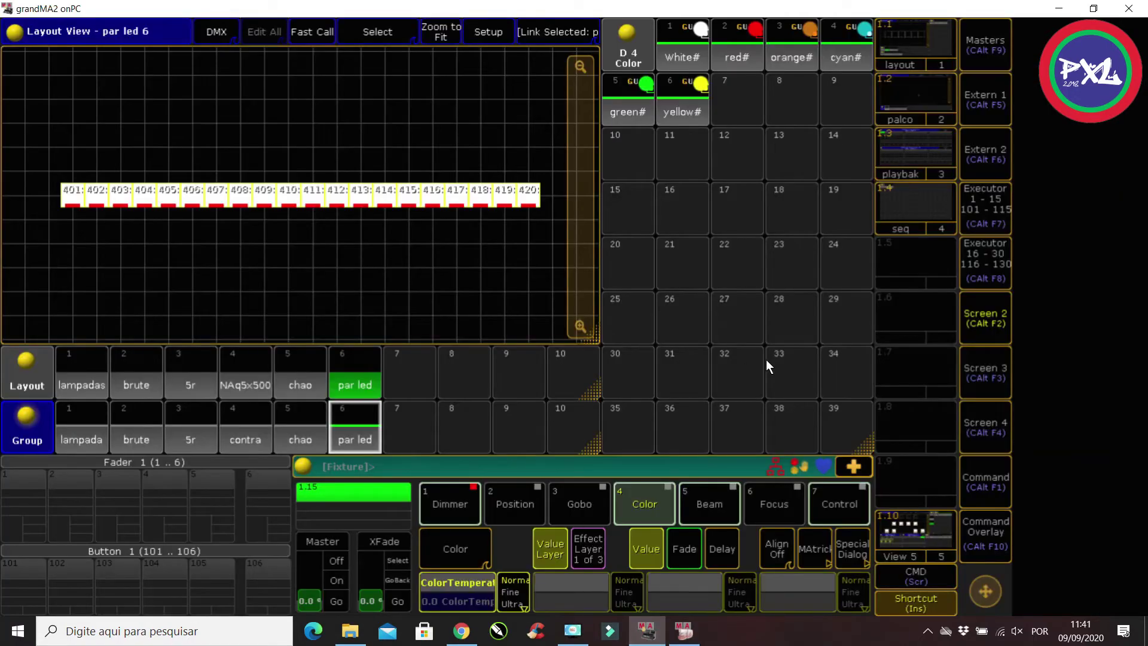
click(984, 527)
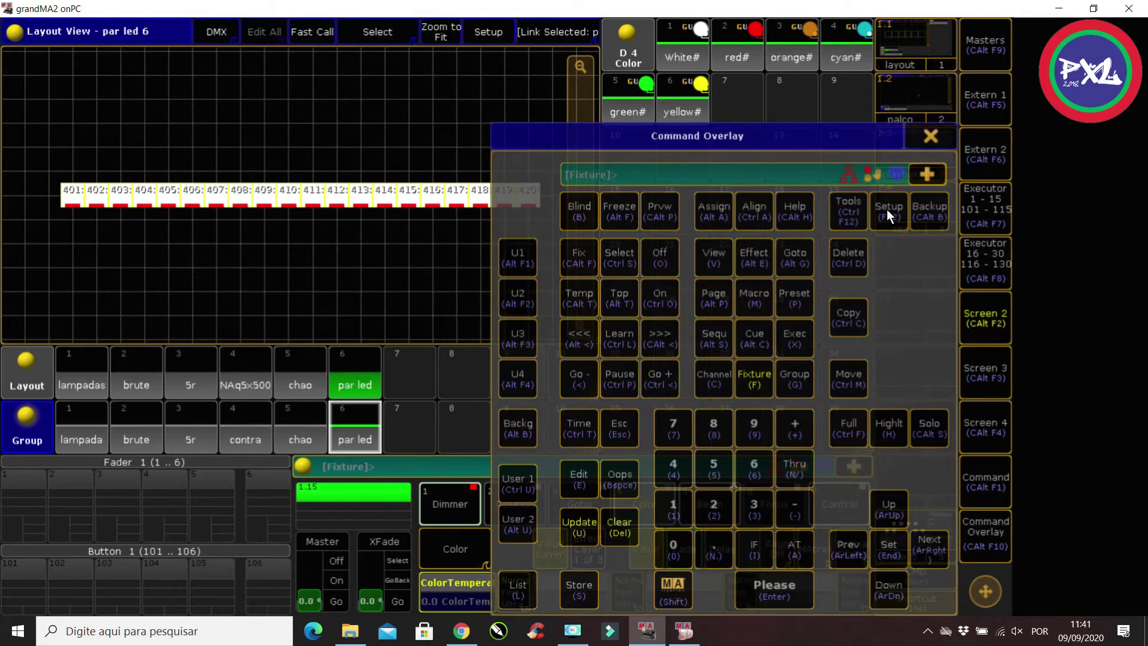
click(888, 210)
click(938, 137)
click(160, 92)
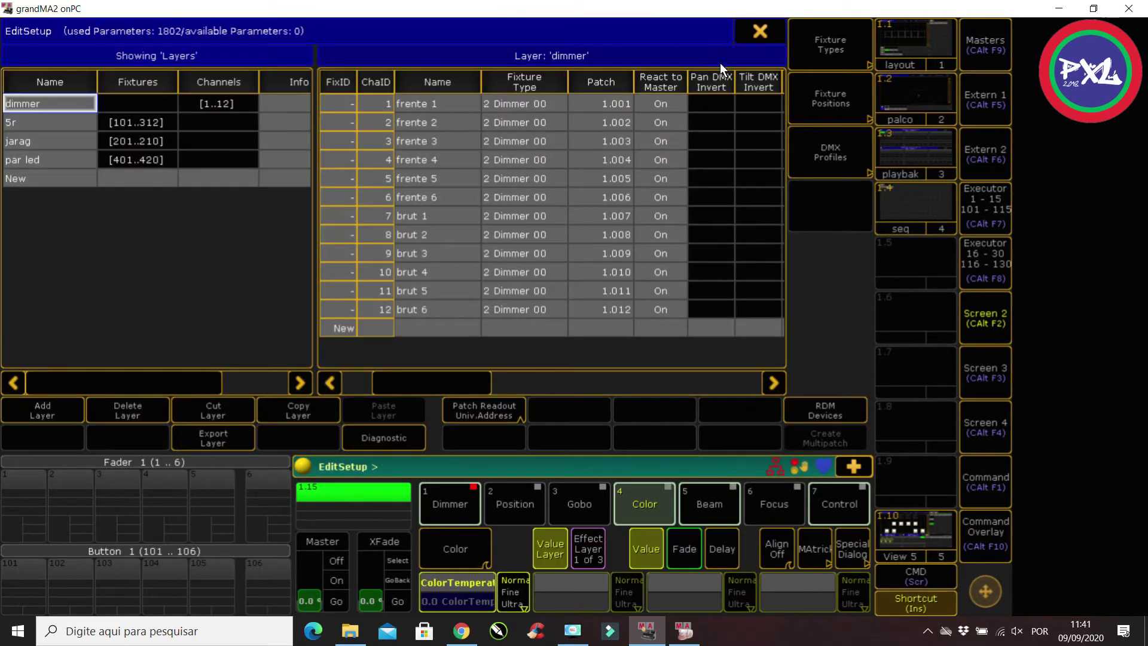
click(36, 177)
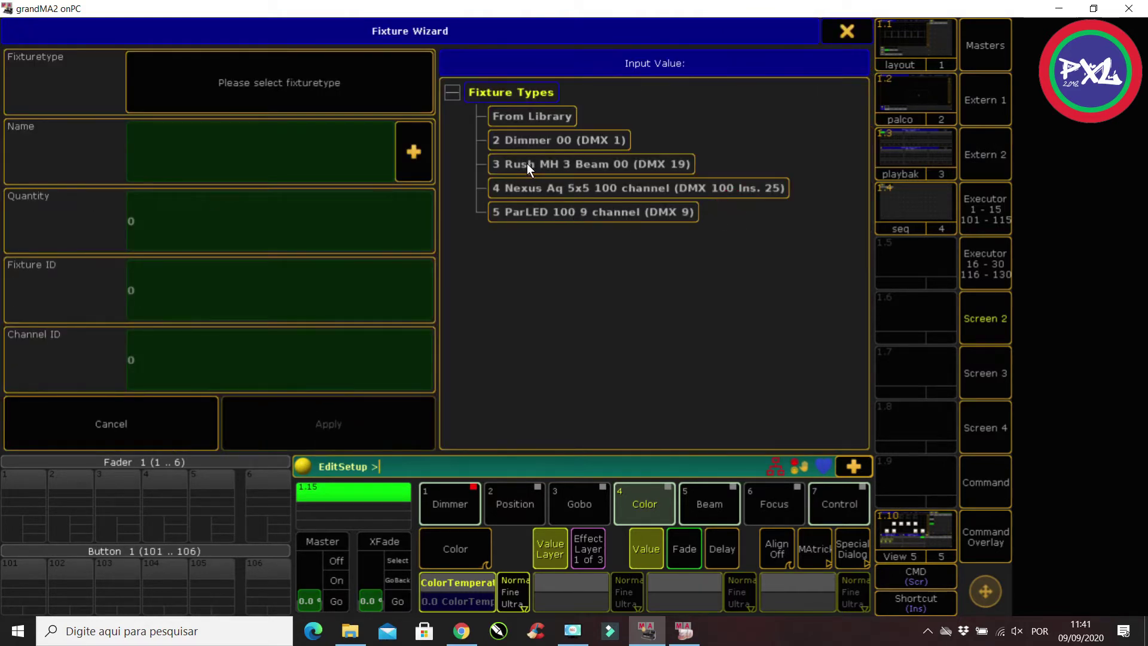
click(527, 163)
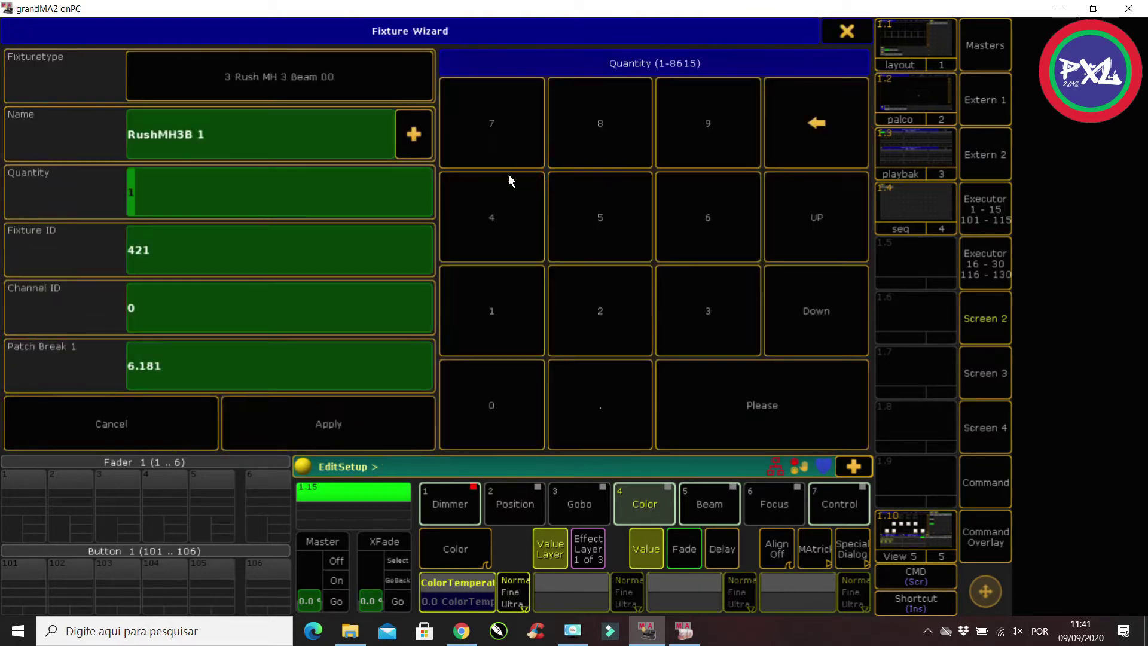
click(145, 253)
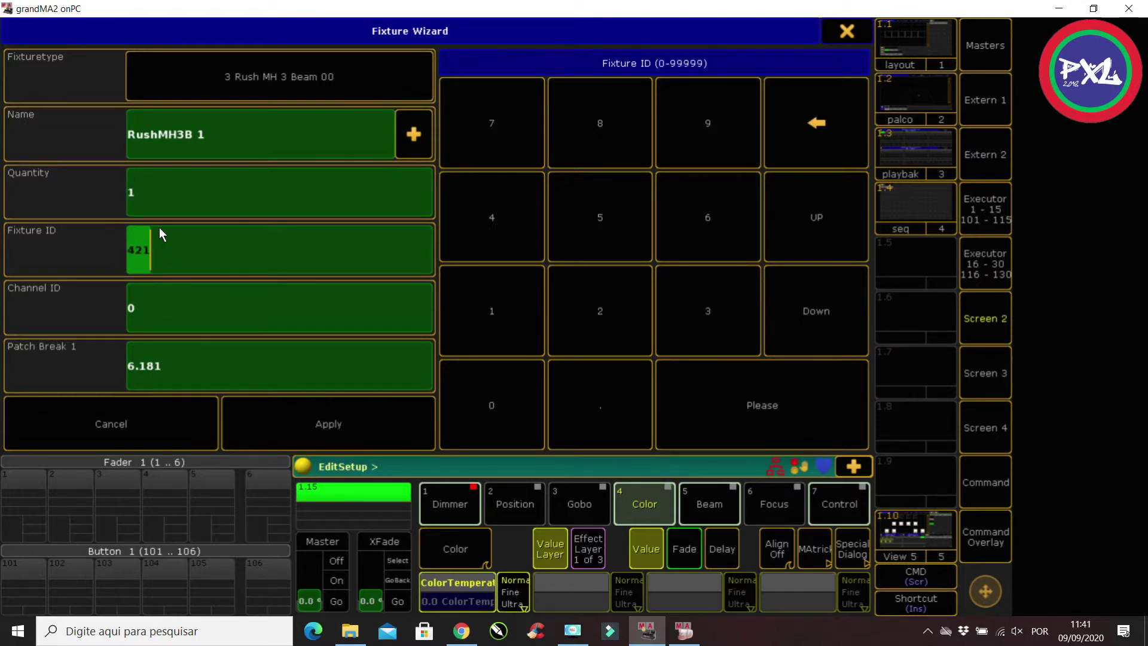
click(774, 133)
text(501)
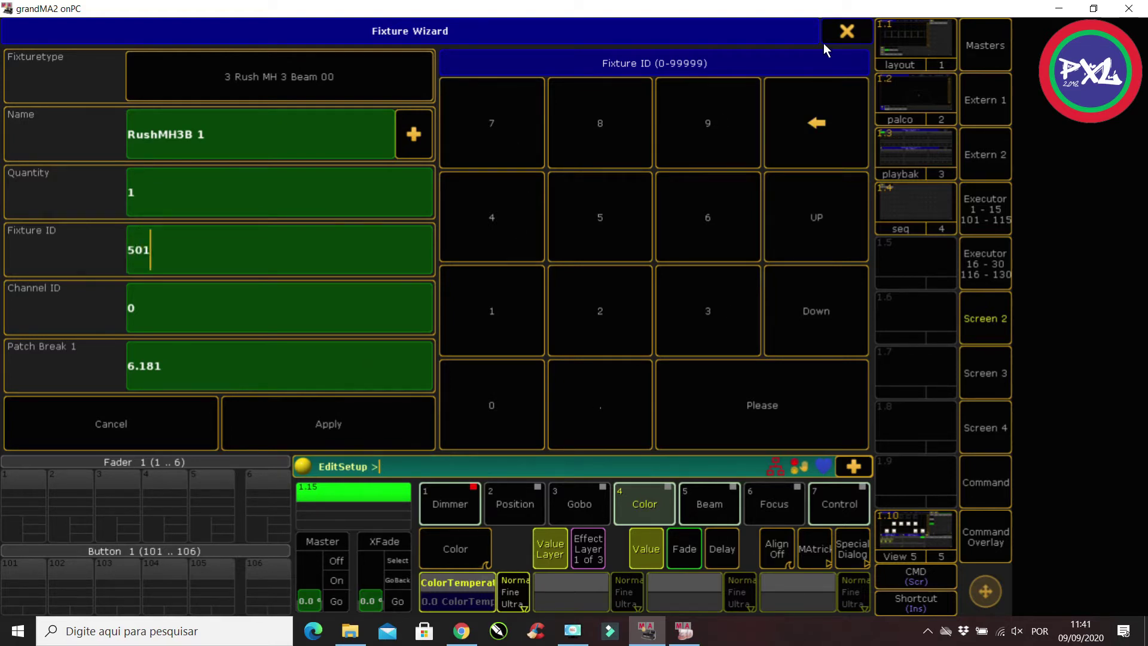
click(845, 31)
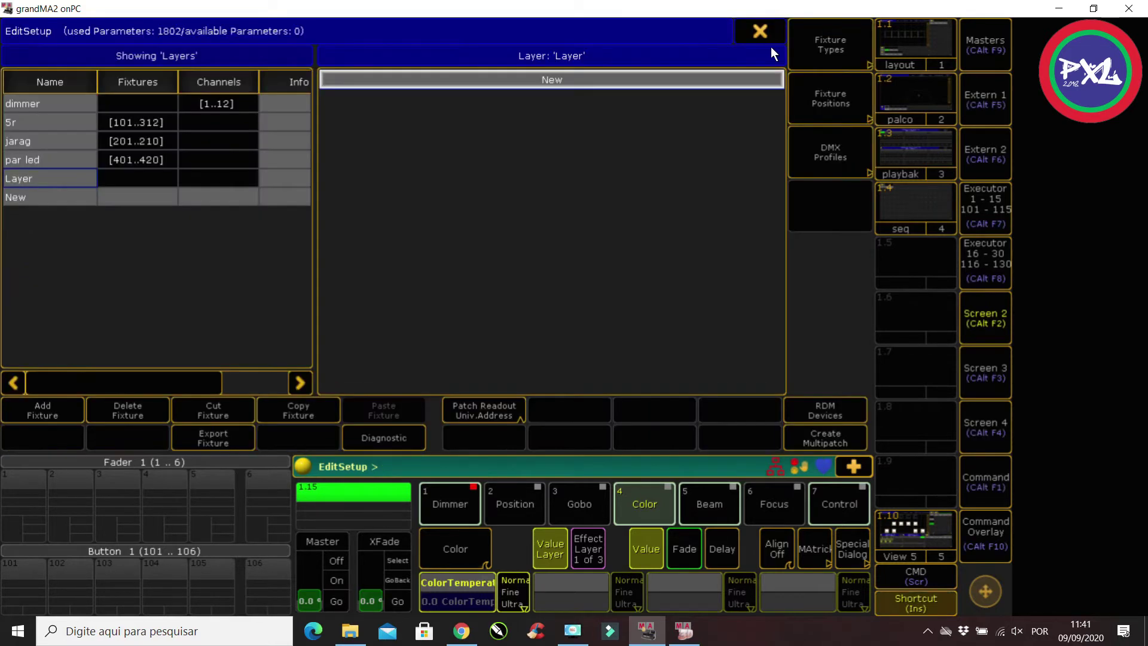
click(35, 184)
click(131, 406)
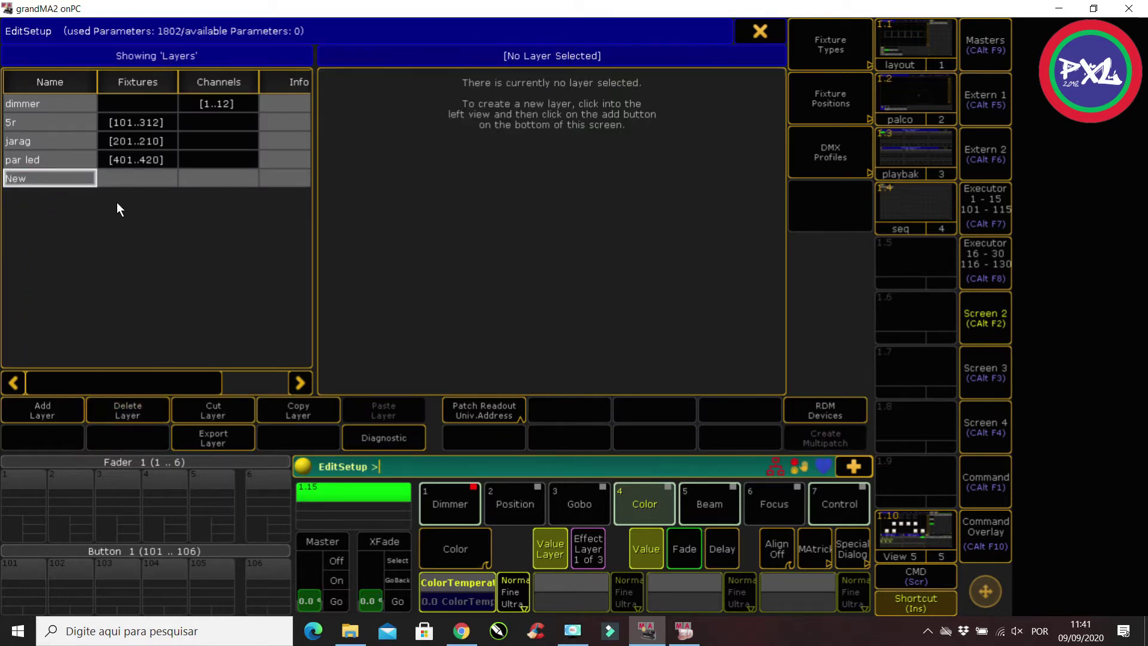
Start adding new fixtures to the 5r layer, using the fixture type 3 Rush MH 3 Beam 00
click(47, 124)
click(397, 221)
scroll(396, 222, down, 18)
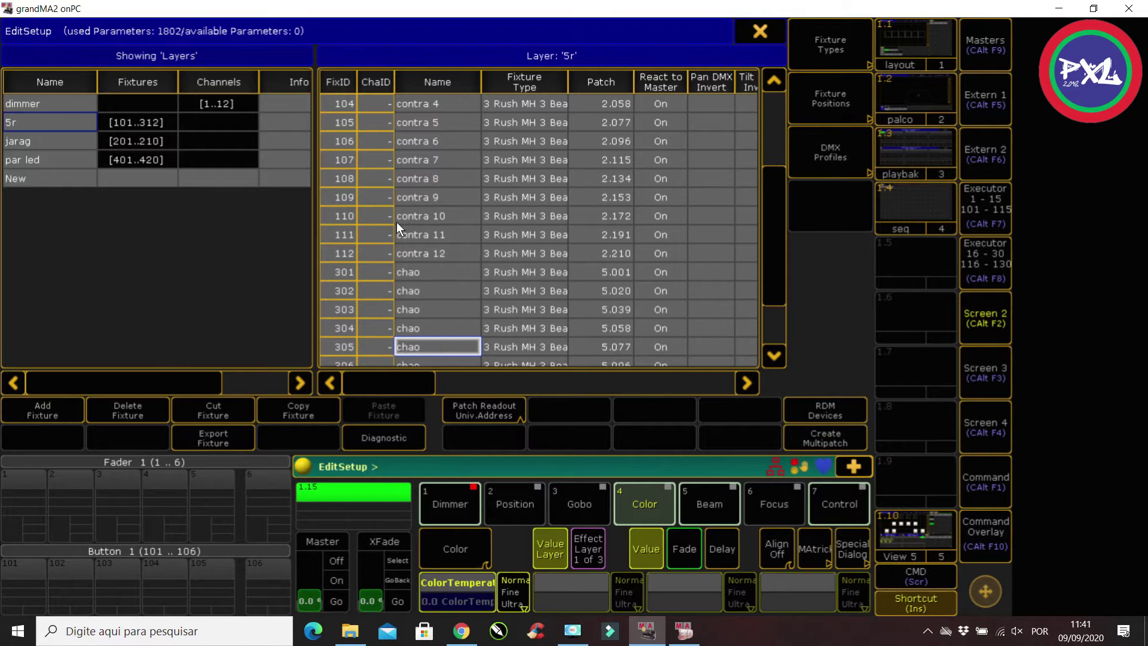
click(345, 350)
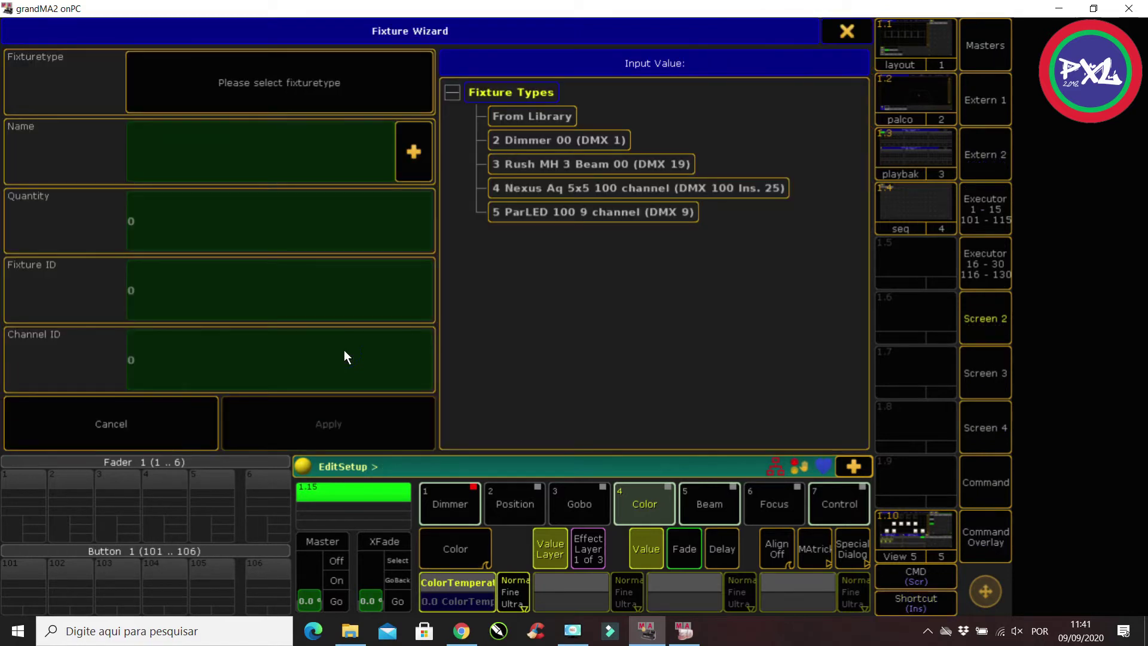
click(522, 163)
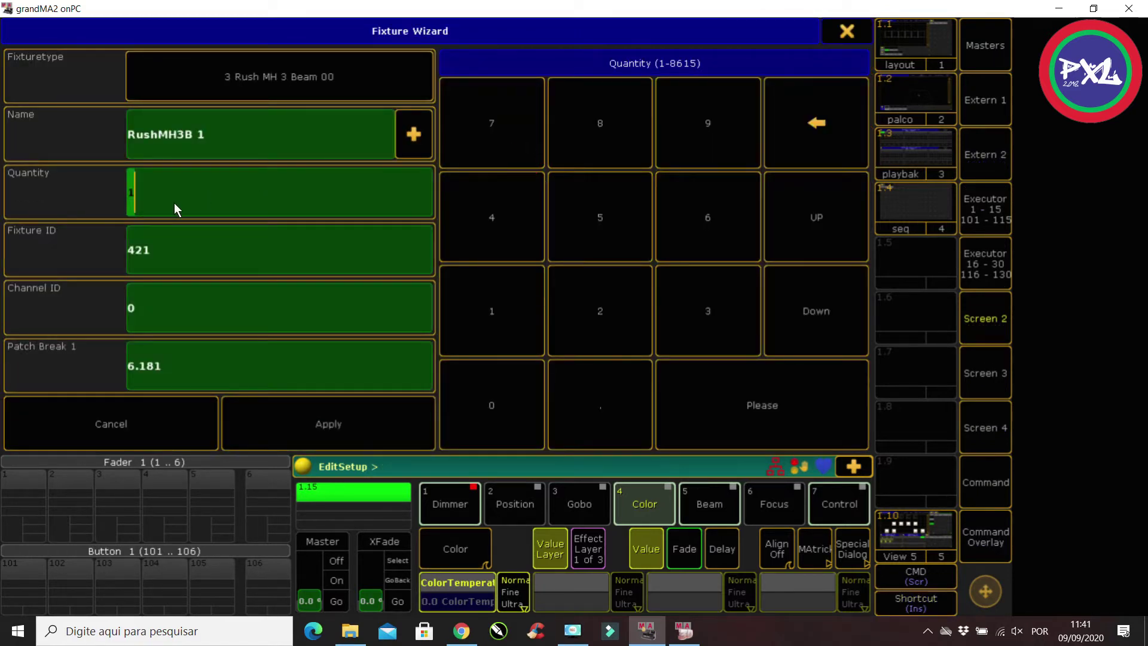
Patch 20 of the Rush MH 3 Beam fixtures starting at fixture ID 501 and DMX address 7.1
text(501)
click(139, 348)
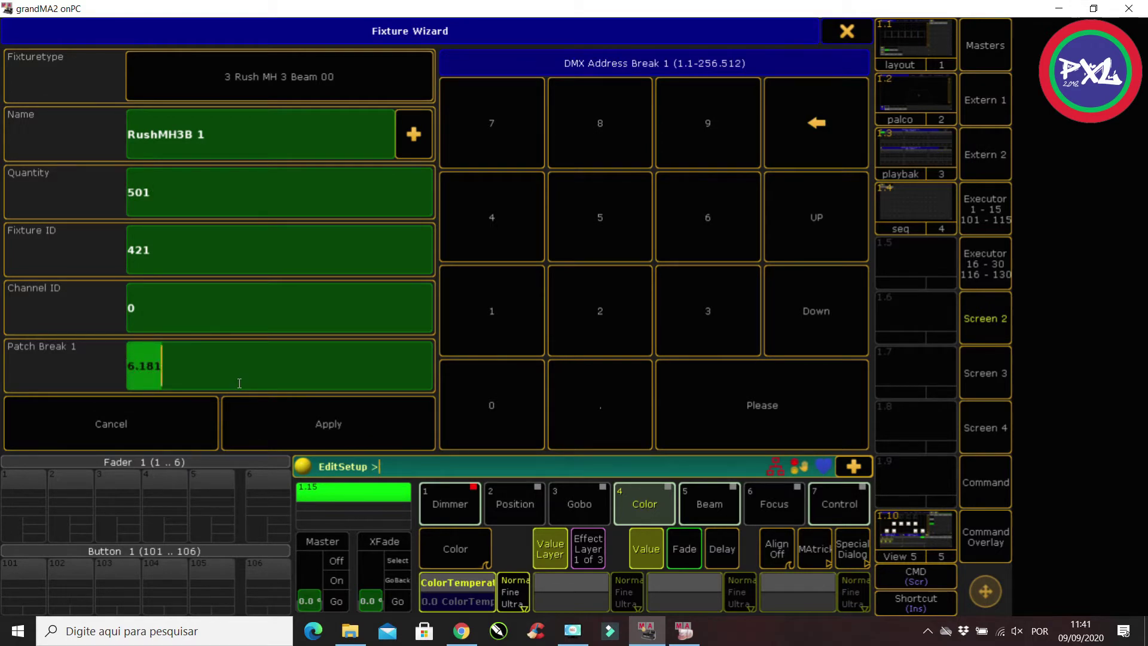
text(7.1)
click(81, 195)
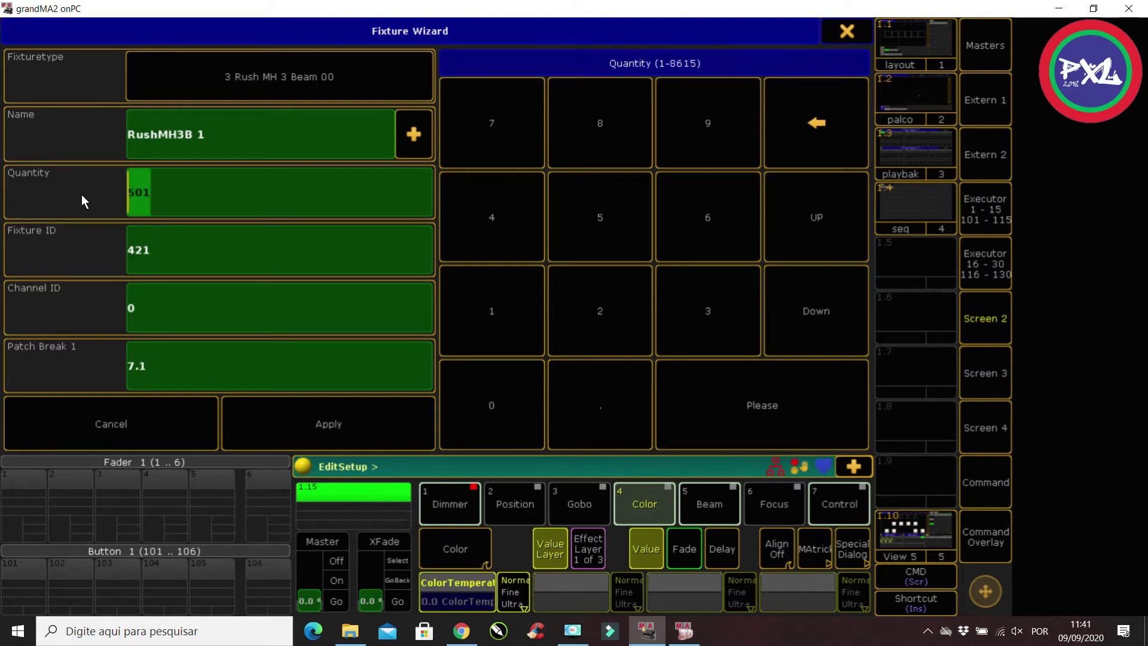
click(52, 244)
text(501)
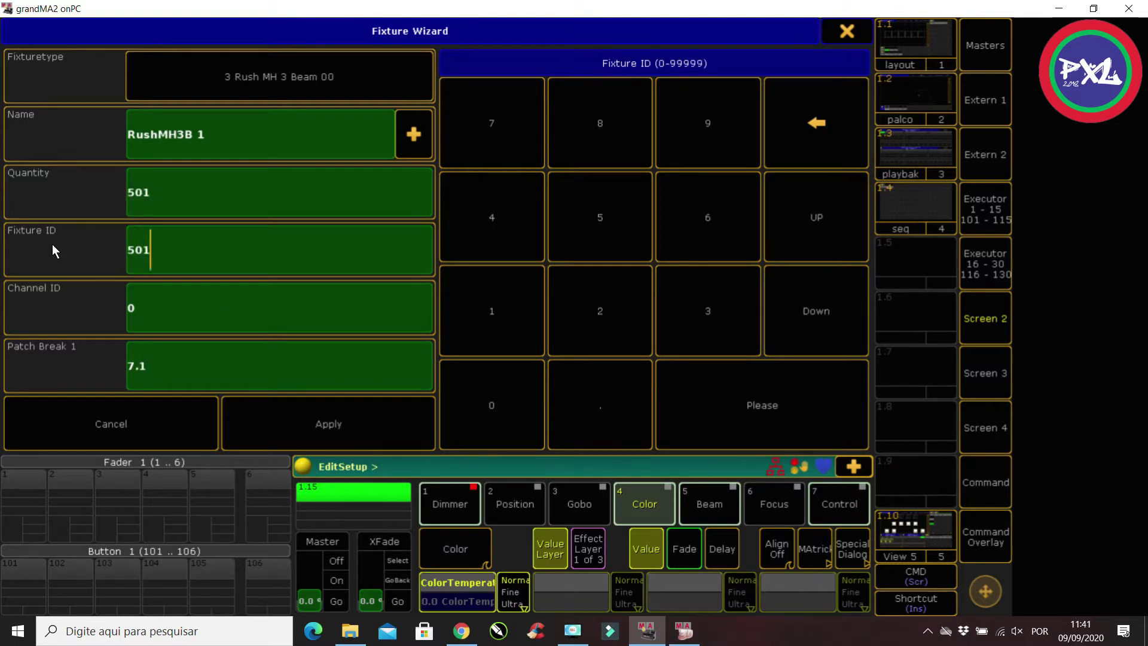
click(45, 172)
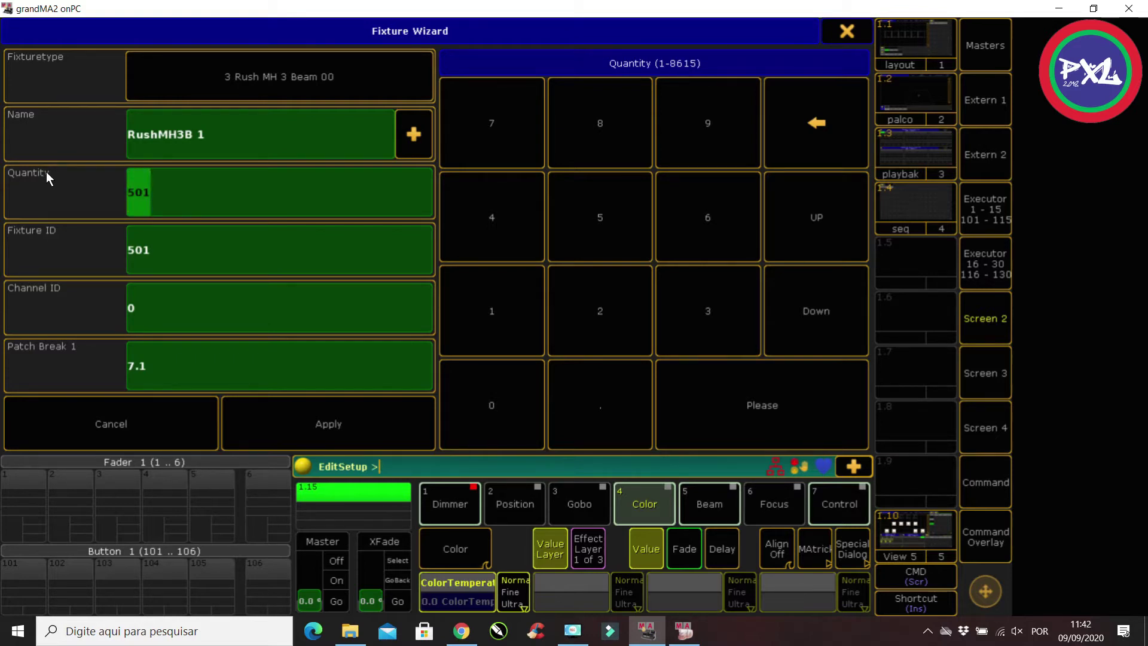
text(20)
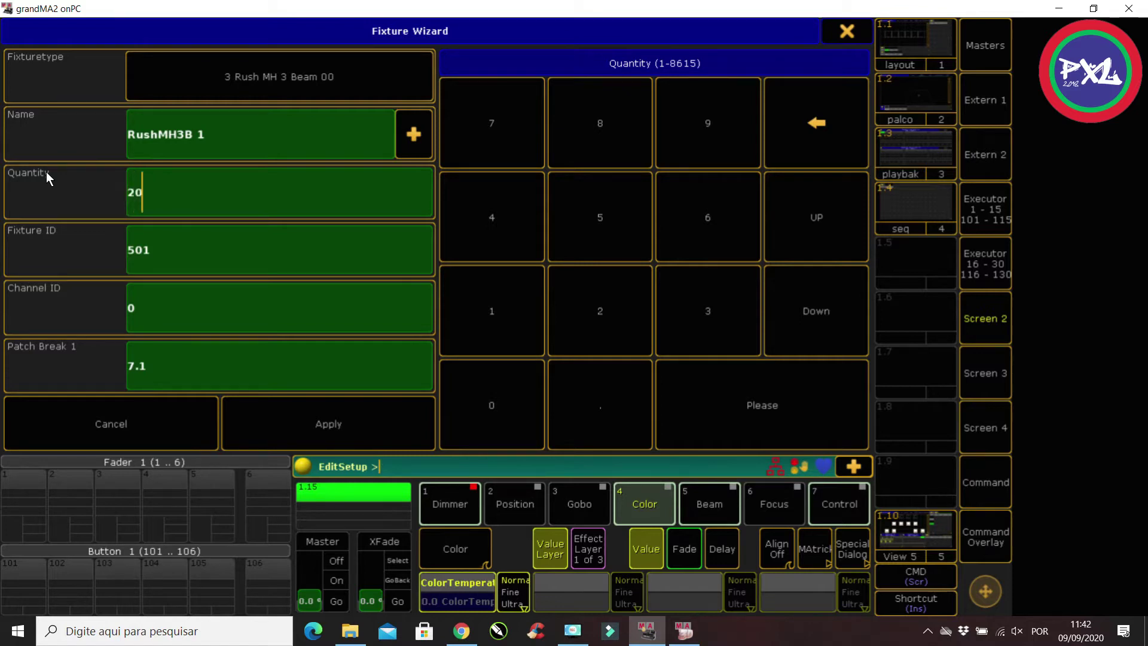
click(355, 432)
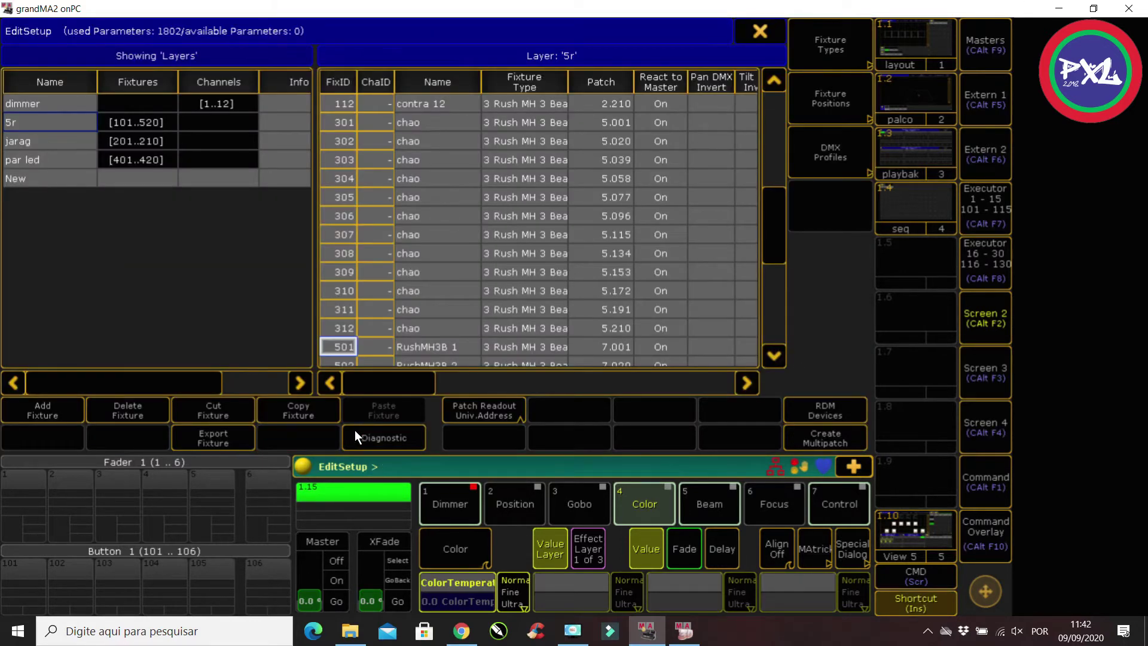
Review the IDs, names and DMX addresses of the newly patched fixtures in the 5r layer
key(Down)
key(Down)
key(Down)
key(Down)
key(Down)
key(Down)
key(Down)
key(Down)
key(Down)
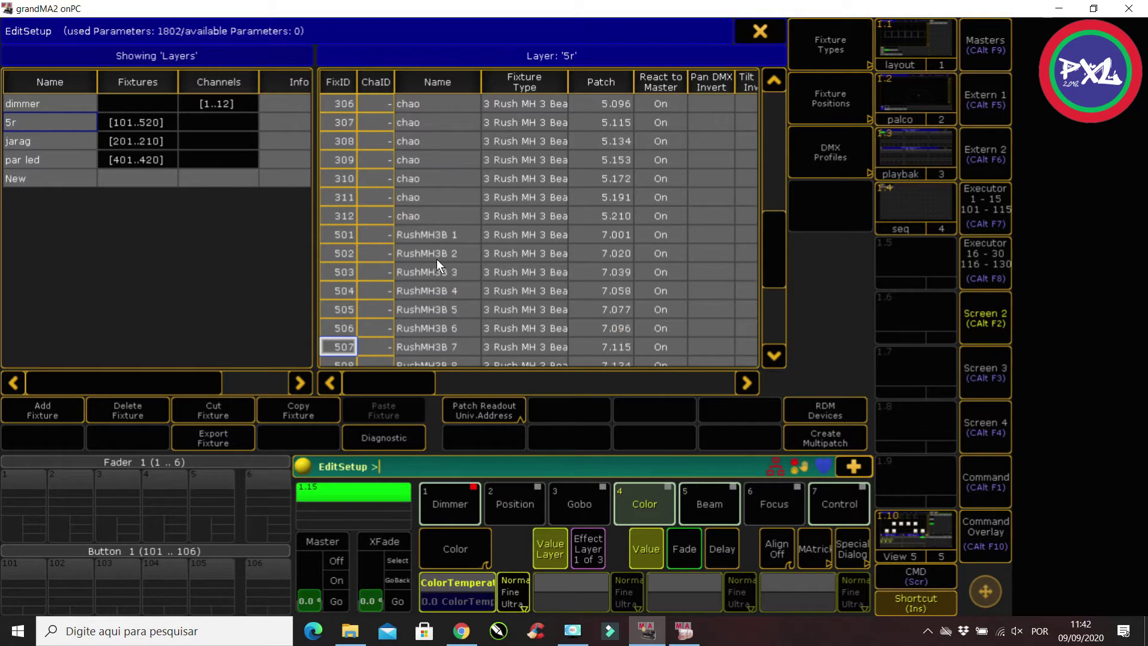
key(Down)
key(Down)
key(Down)
key(Down)
key(Down)
key(Up)
key(Up)
key(Up)
key(Up)
key(Up)
key(Up)
key(Up)
key(Up)
key(Up)
key(Up)
key(Up)
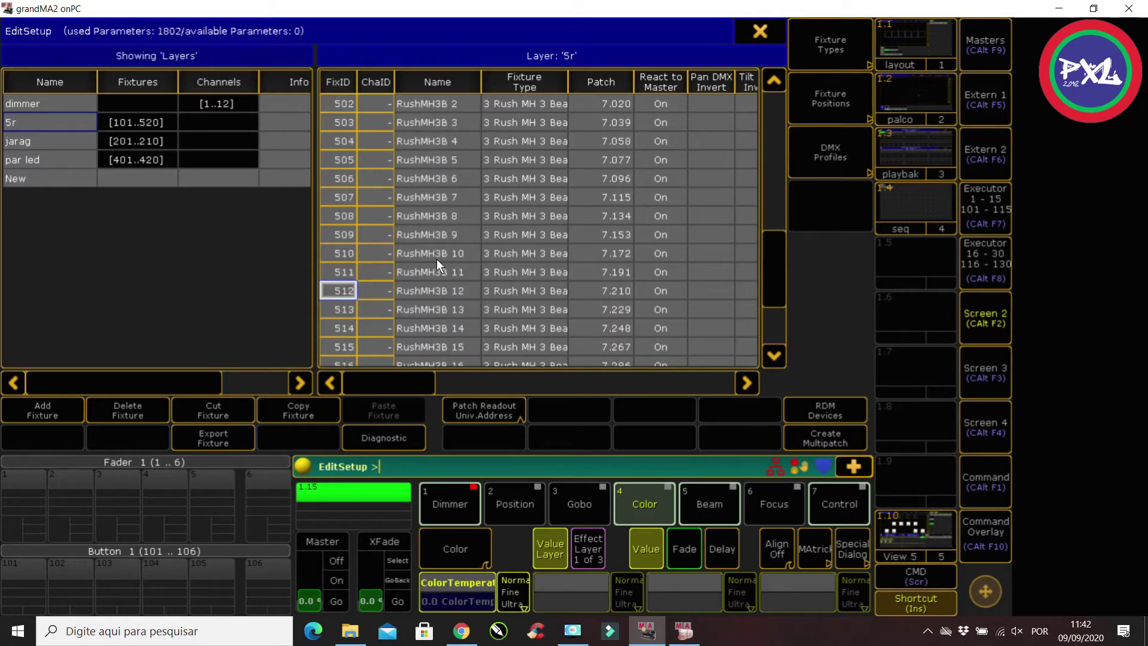
key(Up)
key(Up)
key(Up)
key(Up)
key(Up)
key(Up)
key(Up)
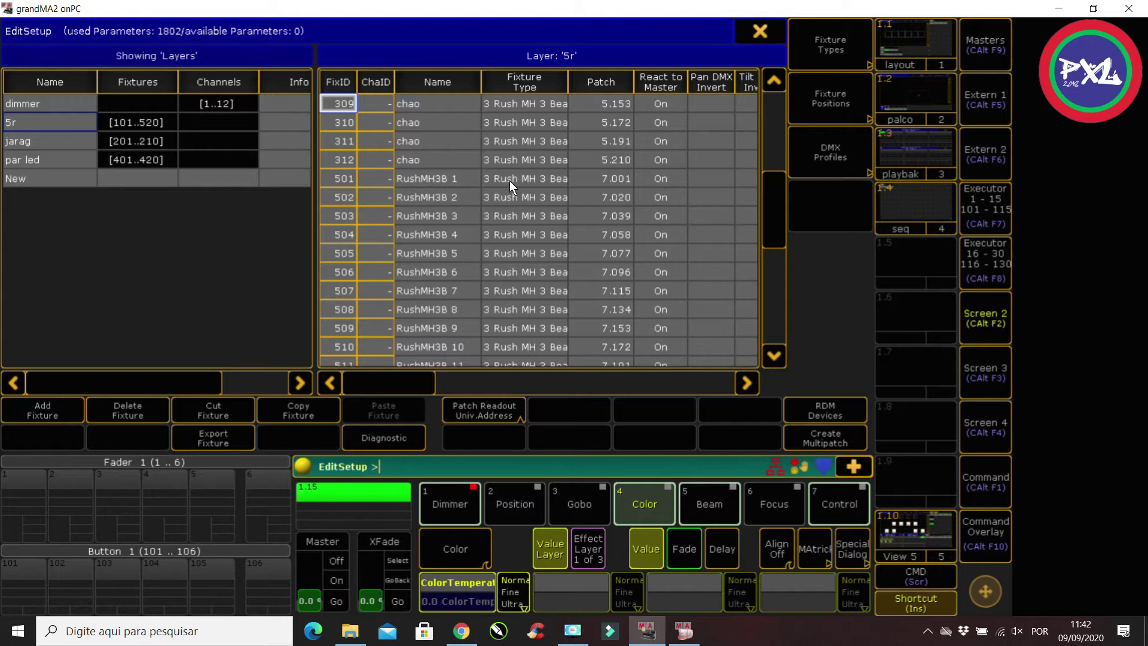
Rename fixtures 501 to 520 together as "lateral"
drag(439, 177, 442, 361)
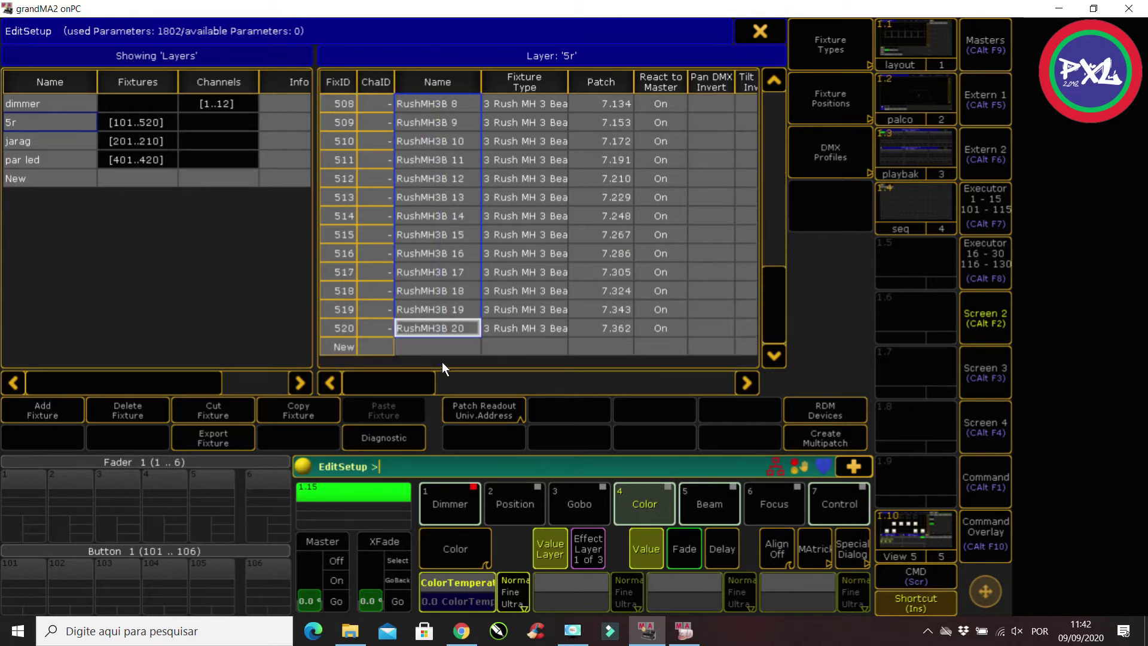
right_click(434, 260)
key(BackSpace)
text(lateral)
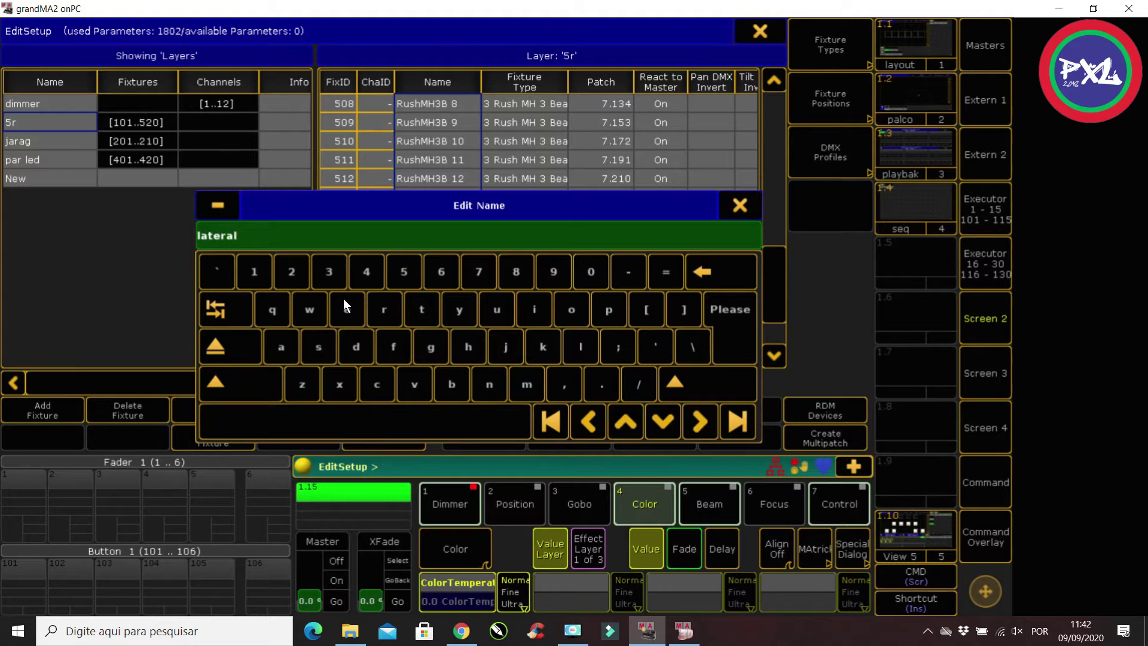
key(Return)
click(522, 180)
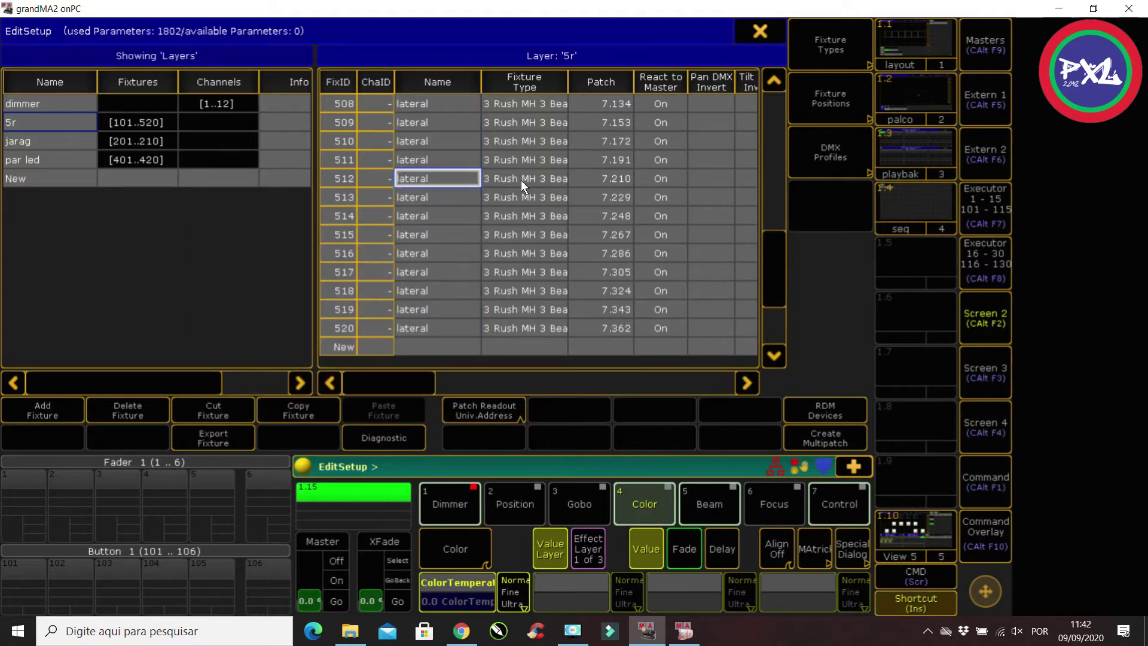
Number the names of fixtures 501 to 520 consecutively, starting with "lateral 1"
scroll(521, 181, up, 10)
drag(435, 140, 446, 365)
click(444, 152)
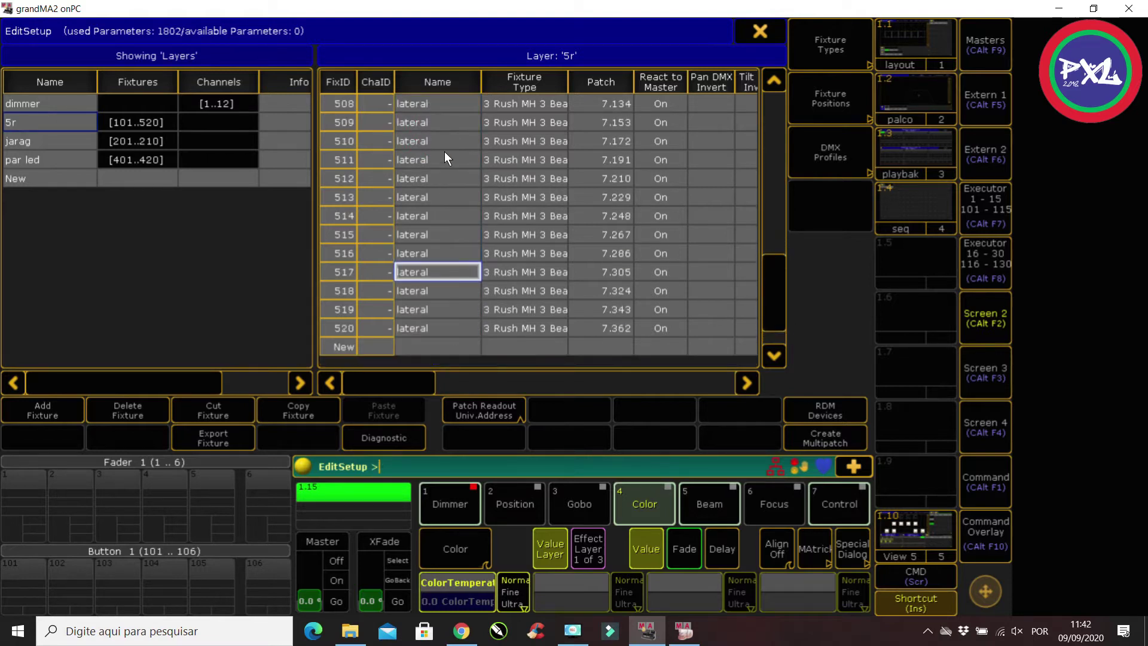
scroll(440, 142, up, 2)
scroll(441, 141, up, 8)
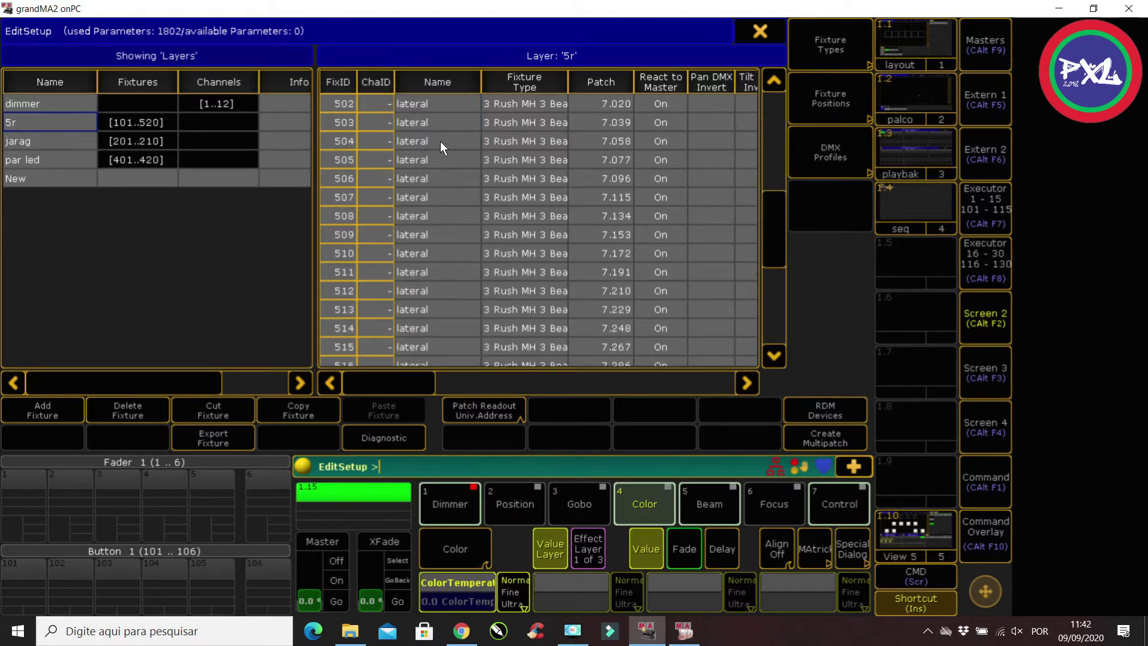
drag(420, 160, 435, 365)
double_click(433, 233)
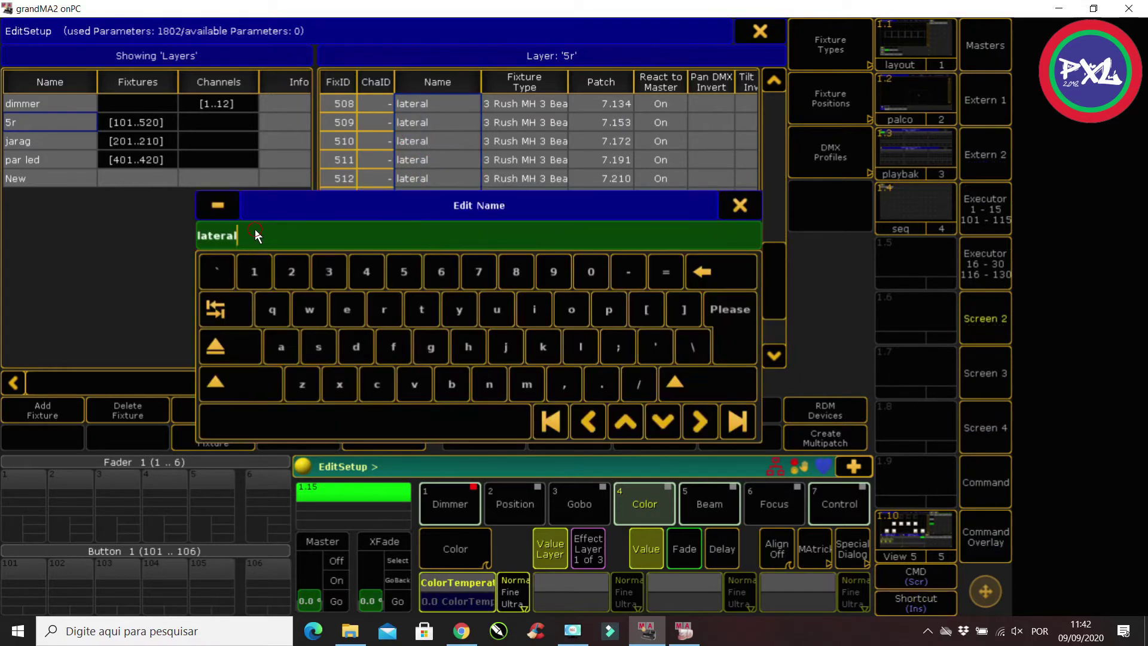
text(1)
key(Return)
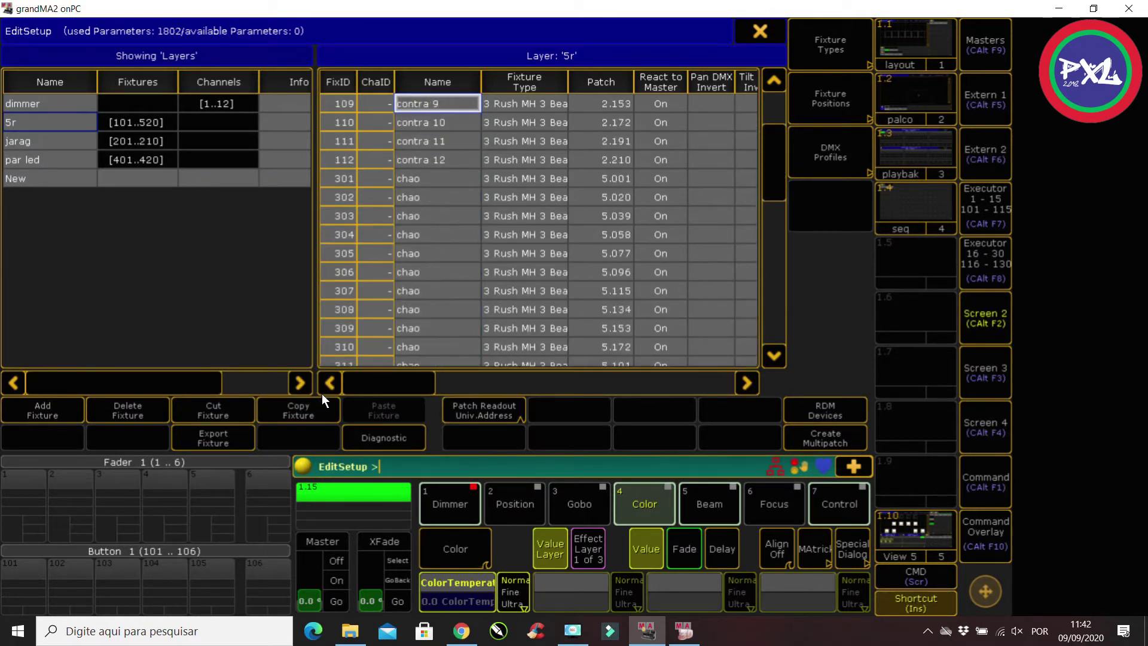
Number the names of fixtures 301 to 312 consecutively, starting with "chao 1"
drag(426, 178, 441, 217)
right_click(433, 179)
click(304, 230)
text(1)
click(737, 329)
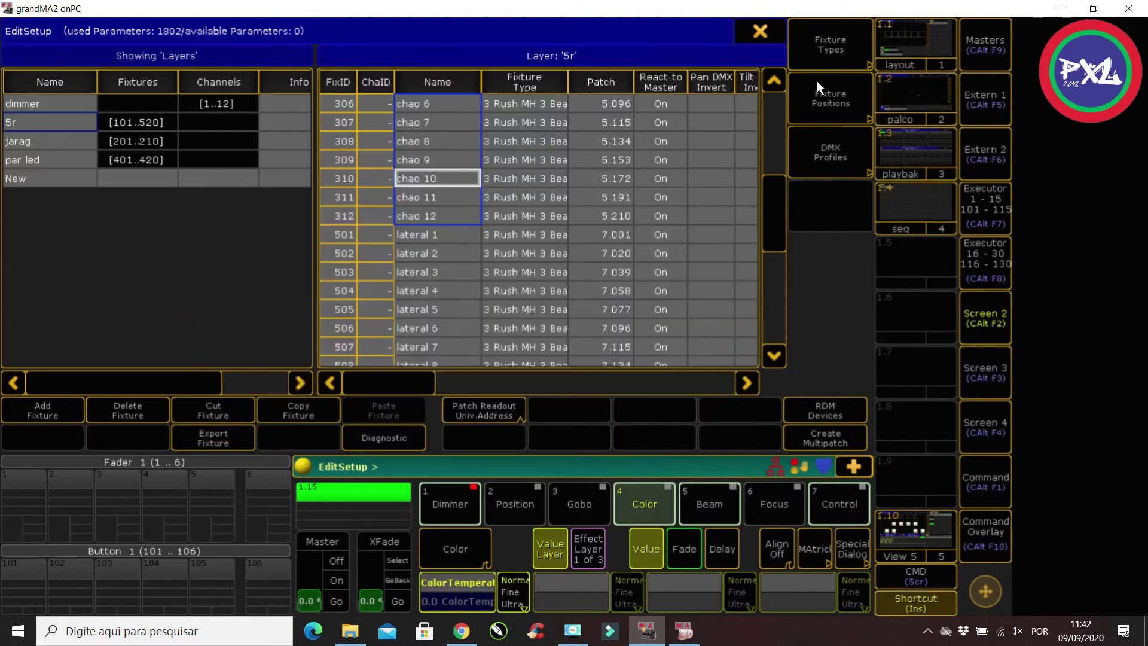
Leave the patch setup and apply the patch changes to the show
click(763, 26)
click(379, 353)
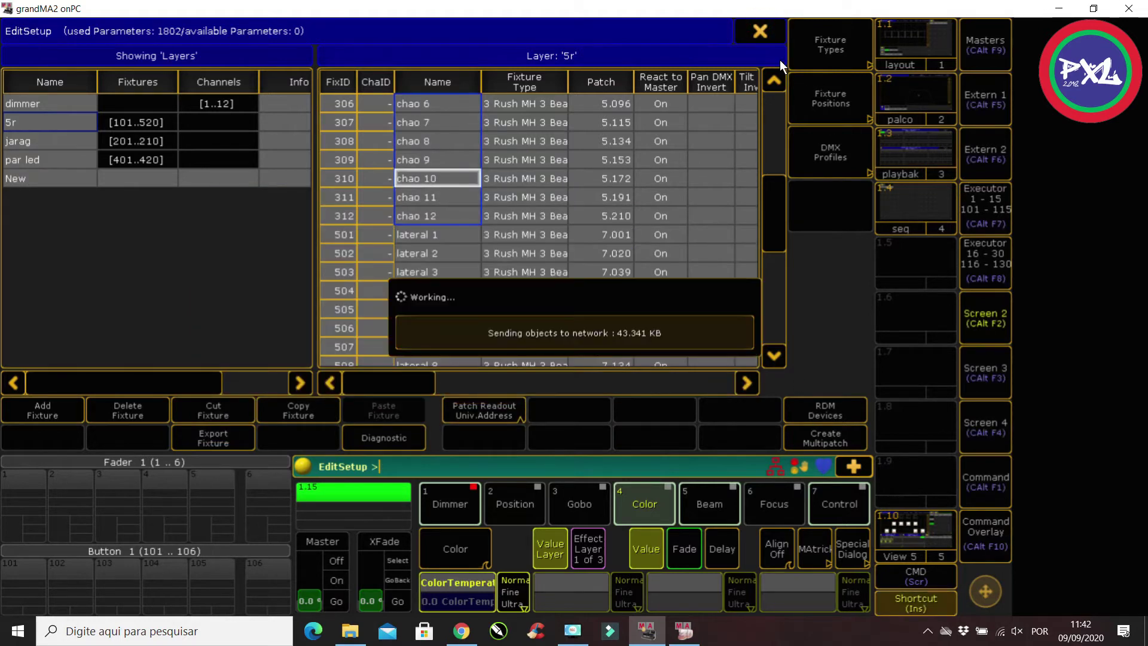
click(843, 29)
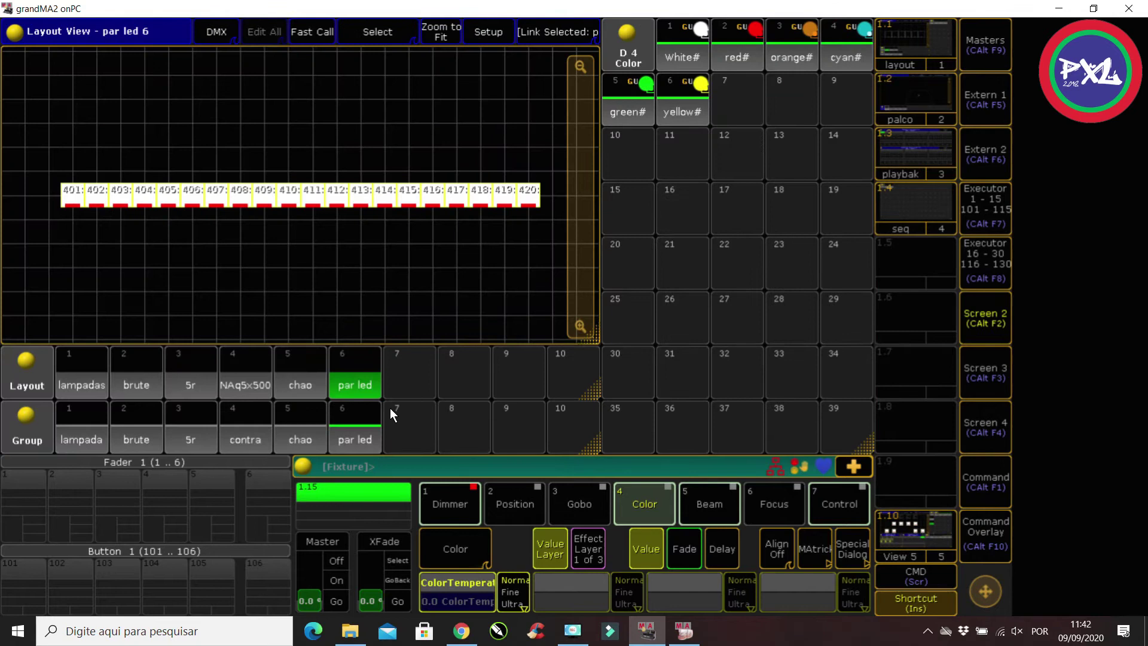
Store fixtures 501 Thru 520 as layout 7 and as group 7
text(50)
key(BackSpace)
key(BackSpace)
key(BackSpace)
key(BackSpace)
text(Fixture 50)
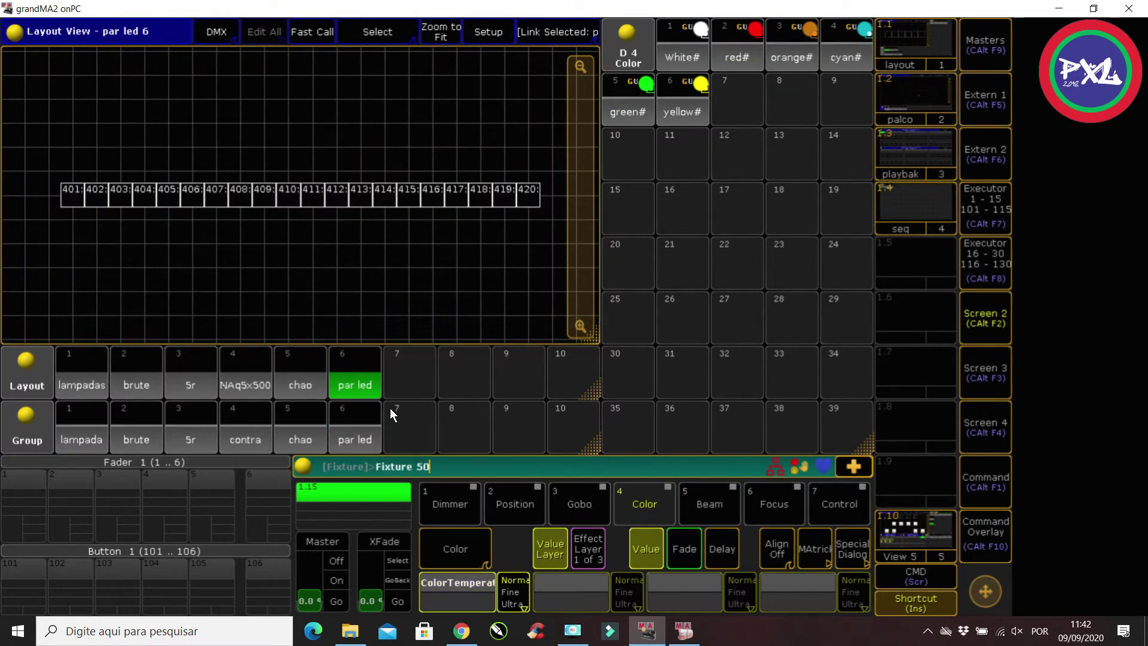
text(1 Thru 520)
key(Return)
text(At)
key(BackSpace)
key(BackSpace)
text(Store)
click(401, 382)
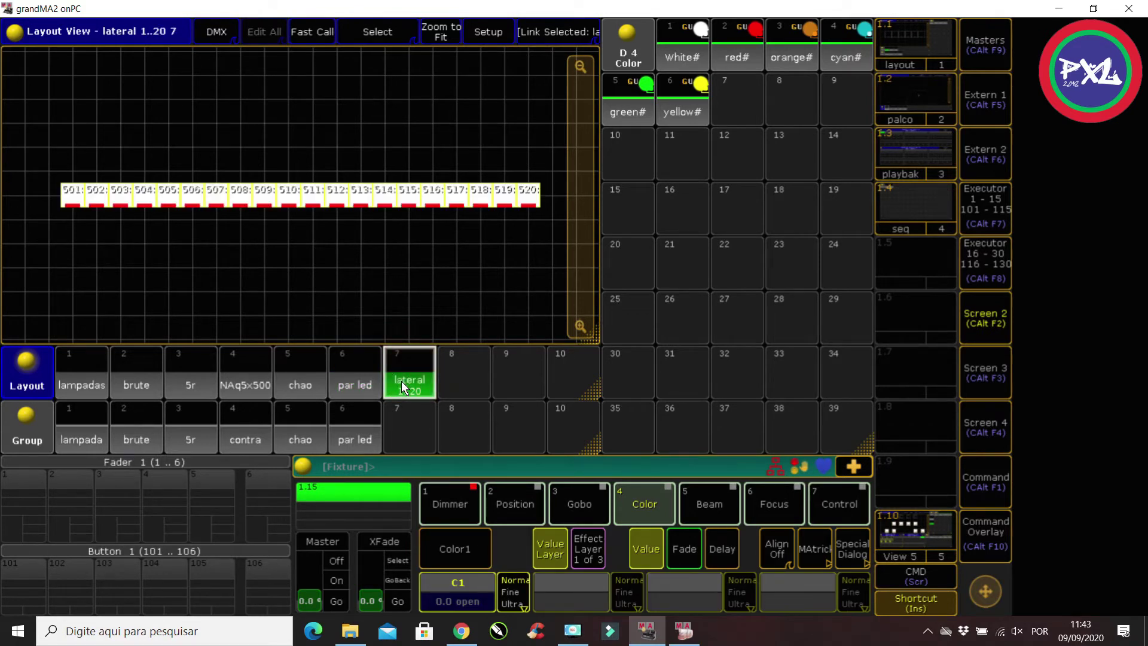
key(s)
click(422, 428)
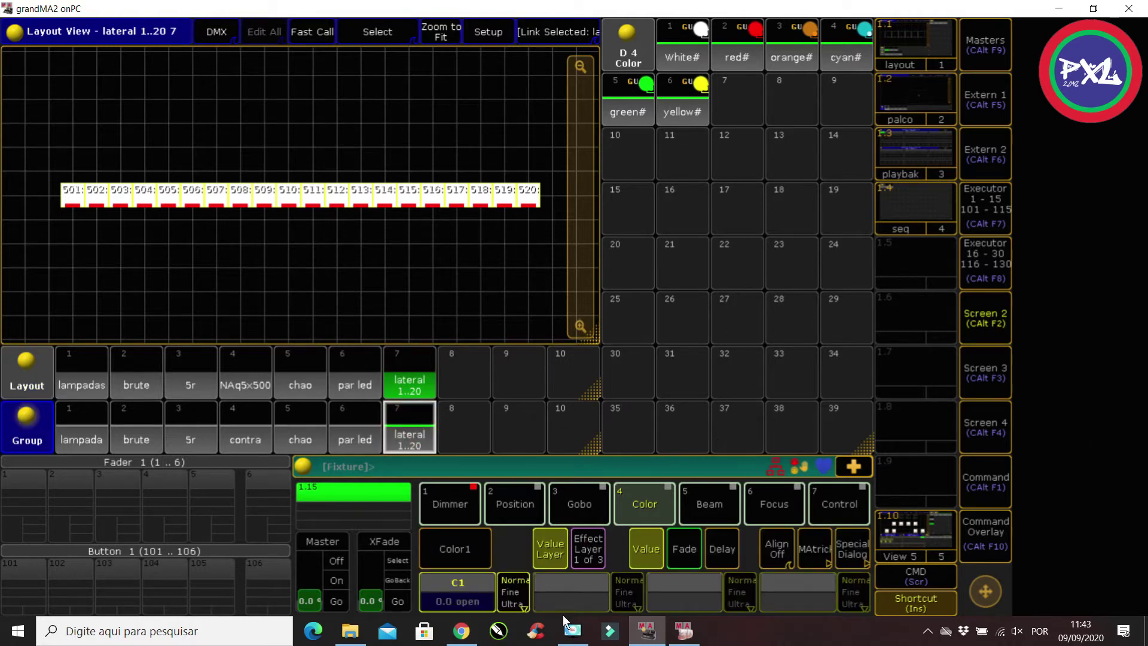
Switch to MA 3D and select the fixtures lateral 1 through lateral 20 among the 3D objects
click(683, 631)
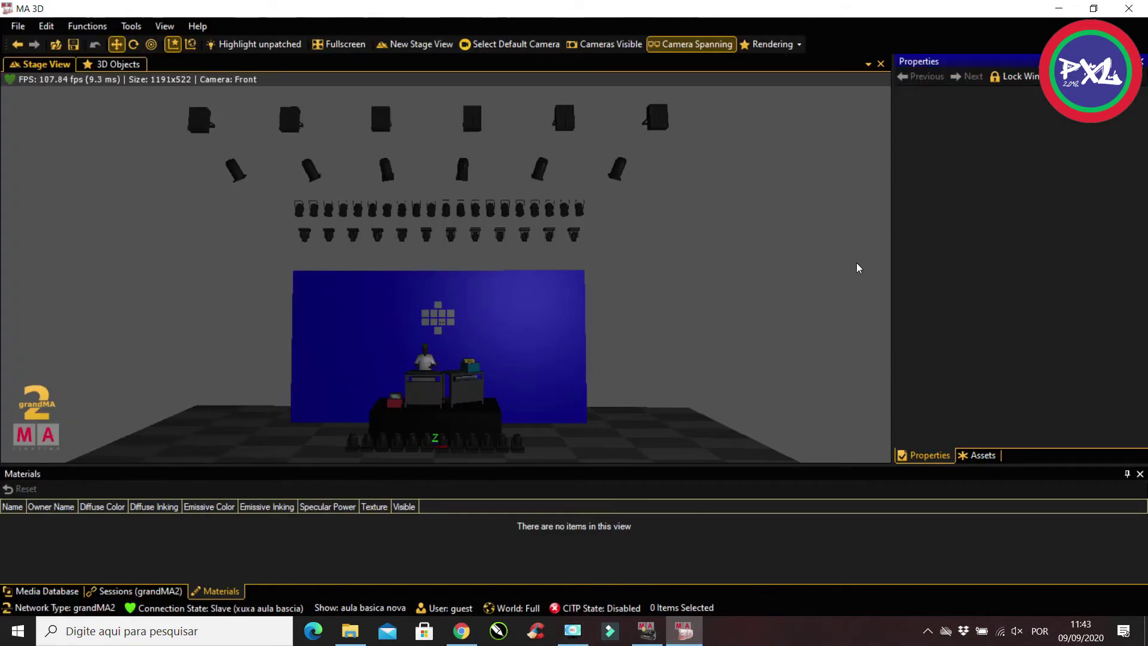
click(982, 456)
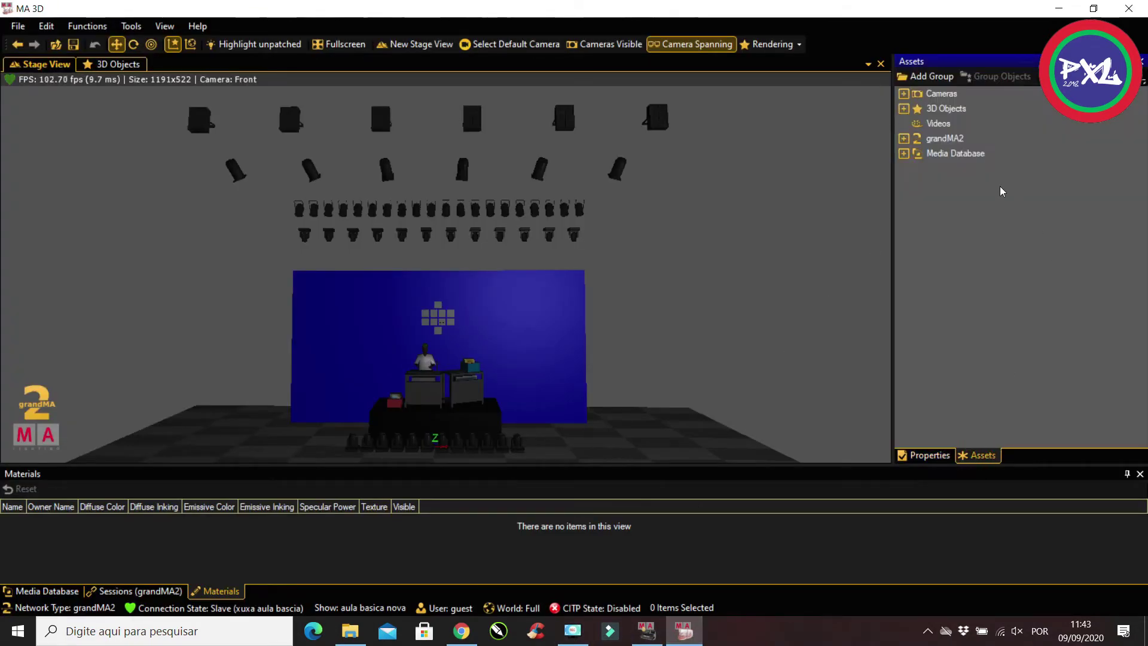
click(904, 108)
drag(1138, 138, 1139, 431)
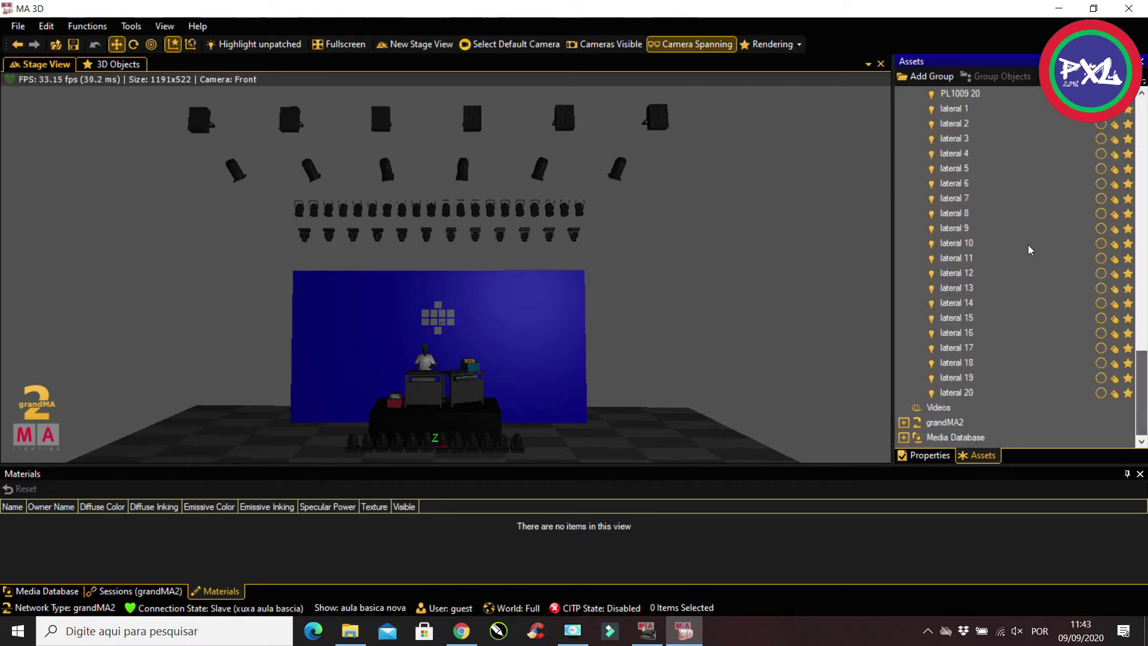
click(951, 109)
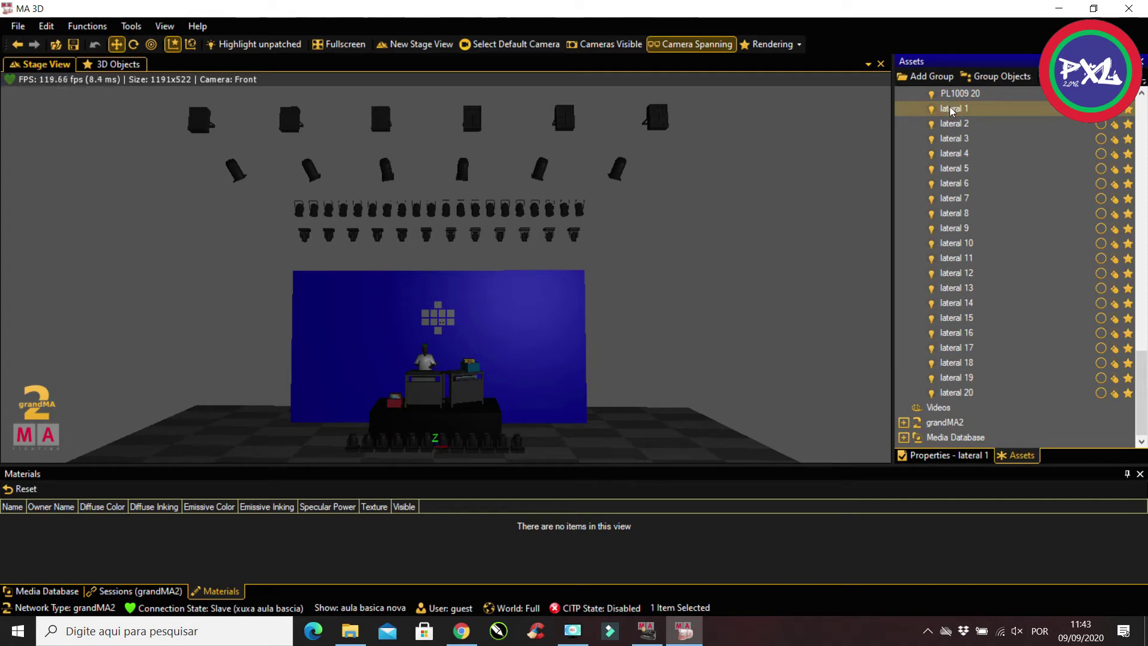
shift+click(954, 393)
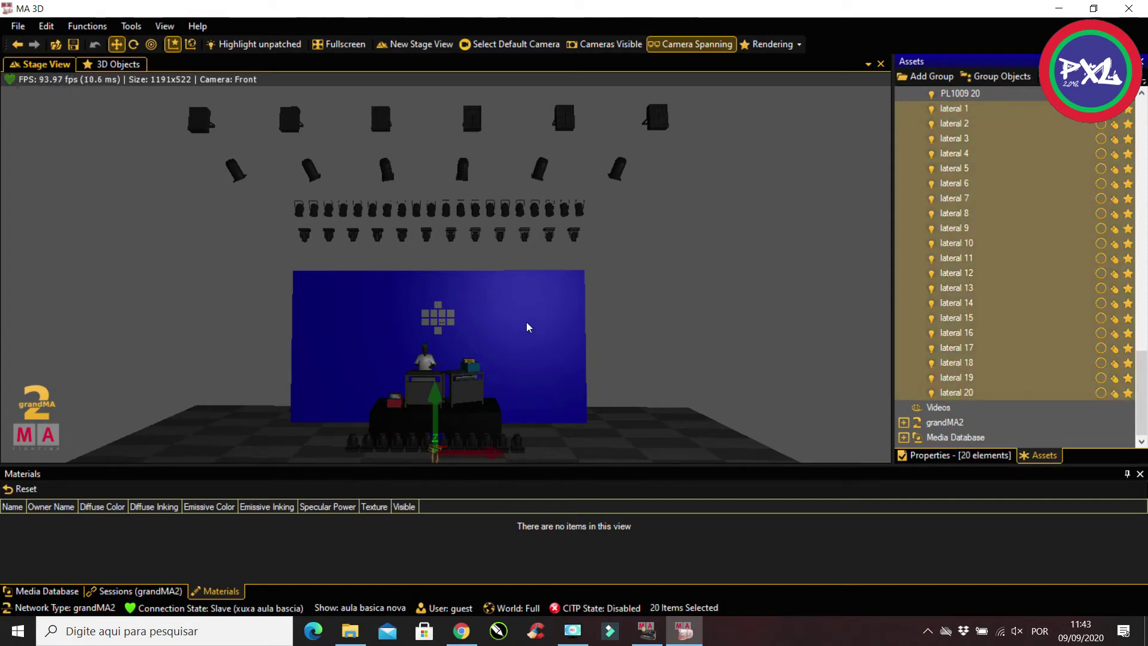
Move the stacked lateral fixtures up to the backdrop's top edge height, just outside its left edge in the 2D front view
drag(440, 401, 442, 214)
drag(483, 277, 335, 269)
scroll(335, 265, up, 2)
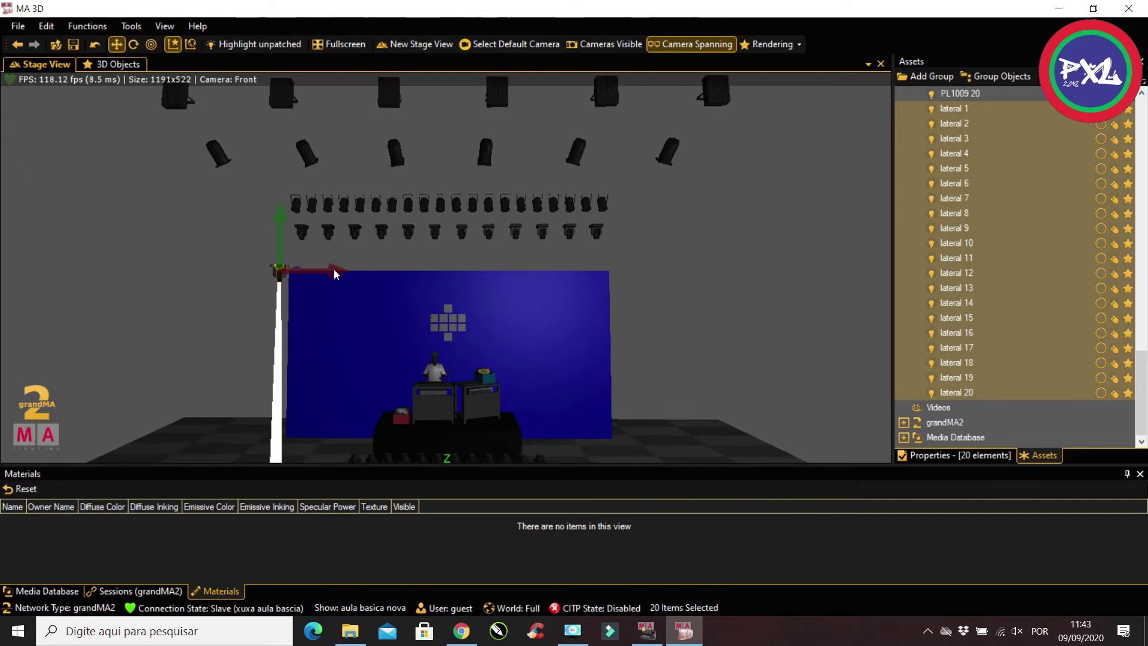
key(KP_1)
key(KP_4)
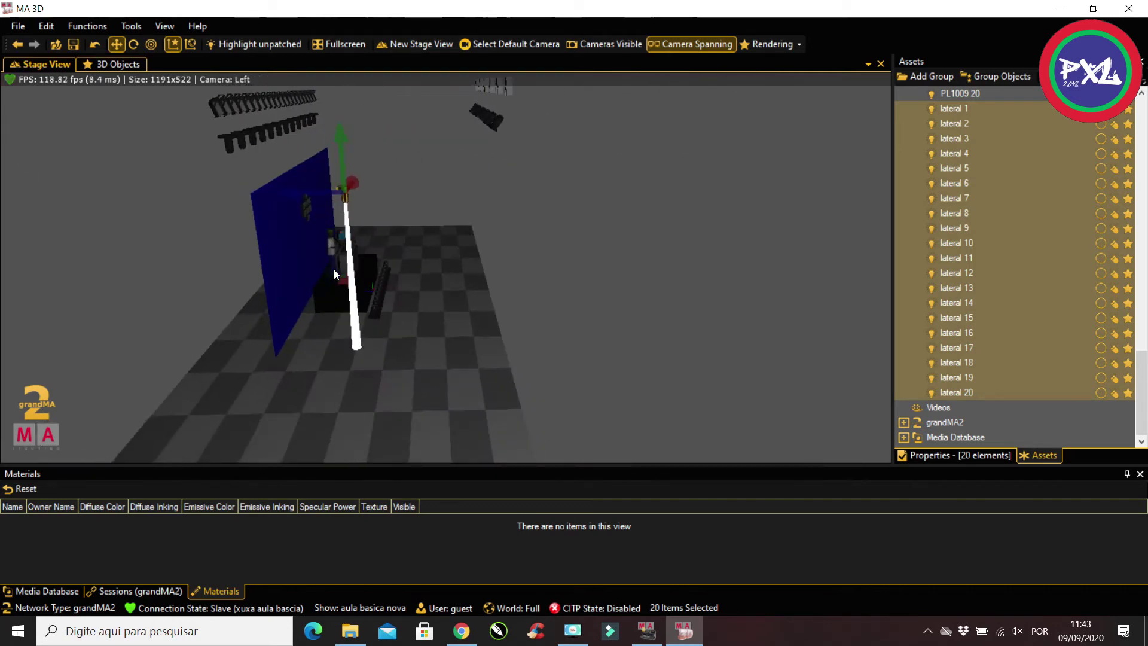
key(KP_7)
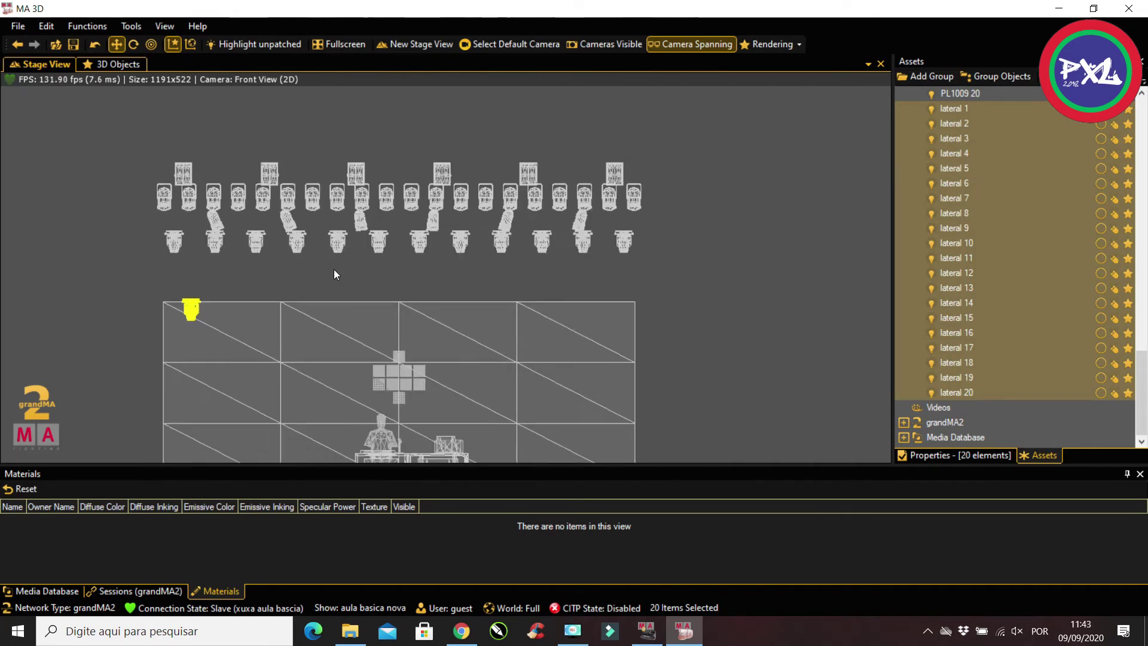
drag(258, 301, 243, 307)
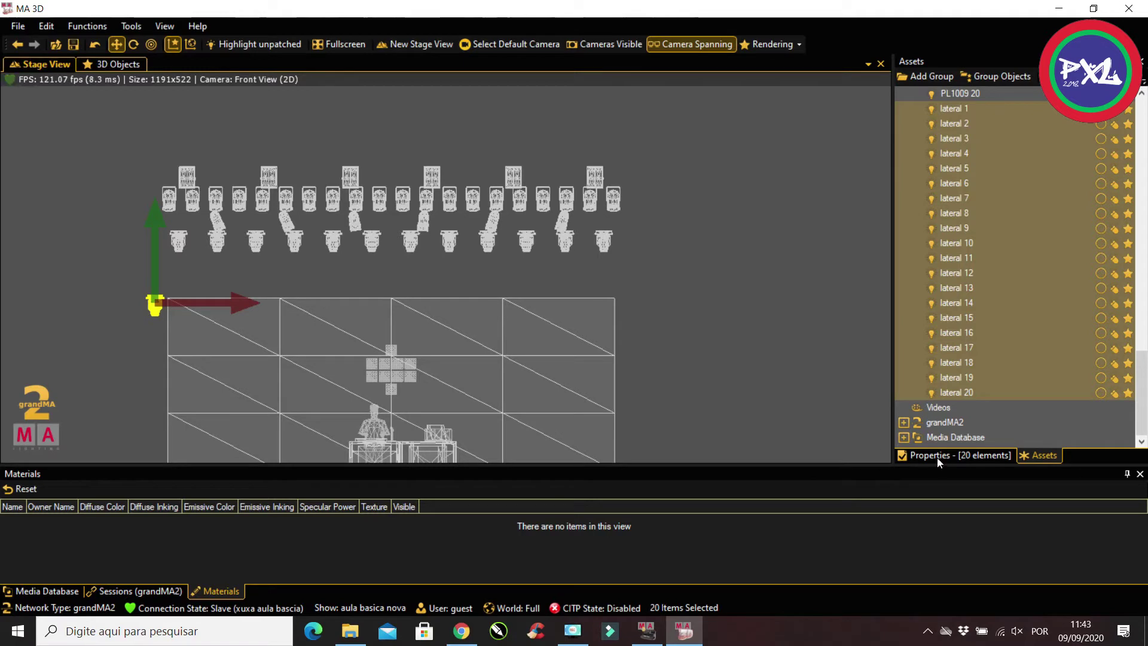
Select lateral 11 through lateral 20 and set their X position to 5.55 m, mirroring them to the backdrop's right side
click(965, 257)
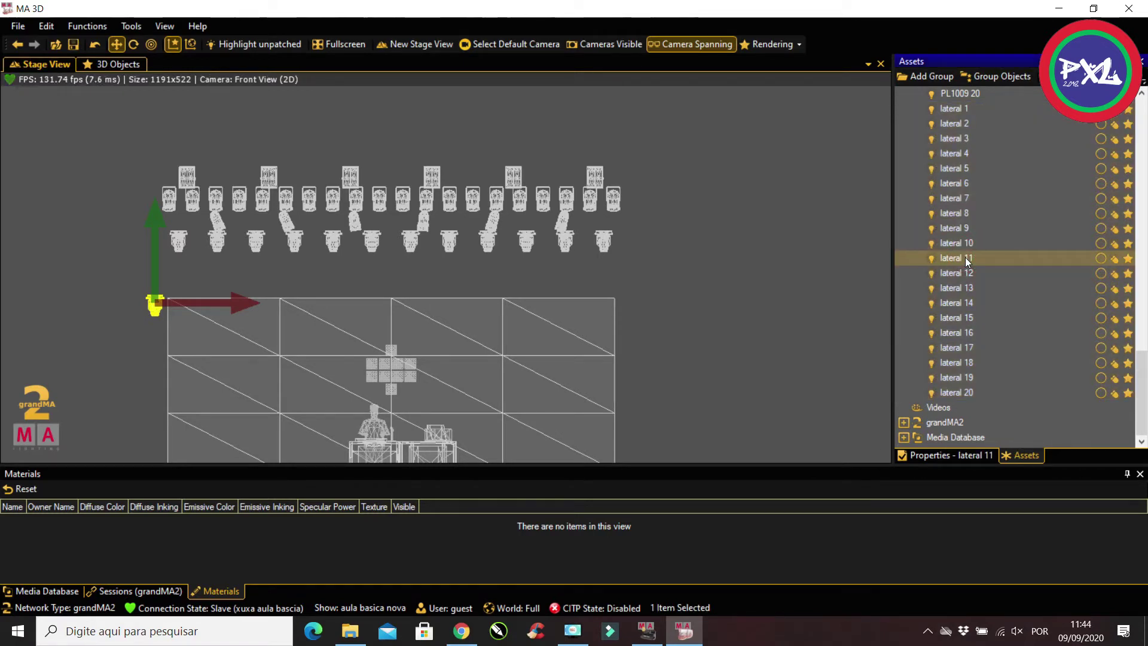
shift+click(964, 395)
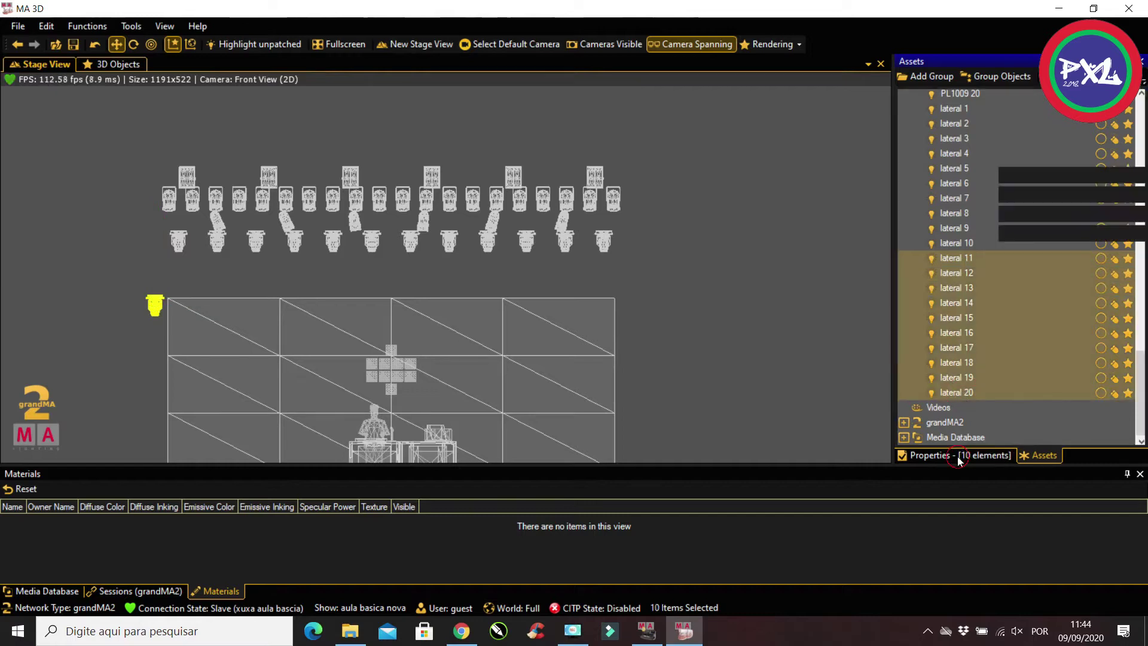
click(954, 455)
click(1011, 118)
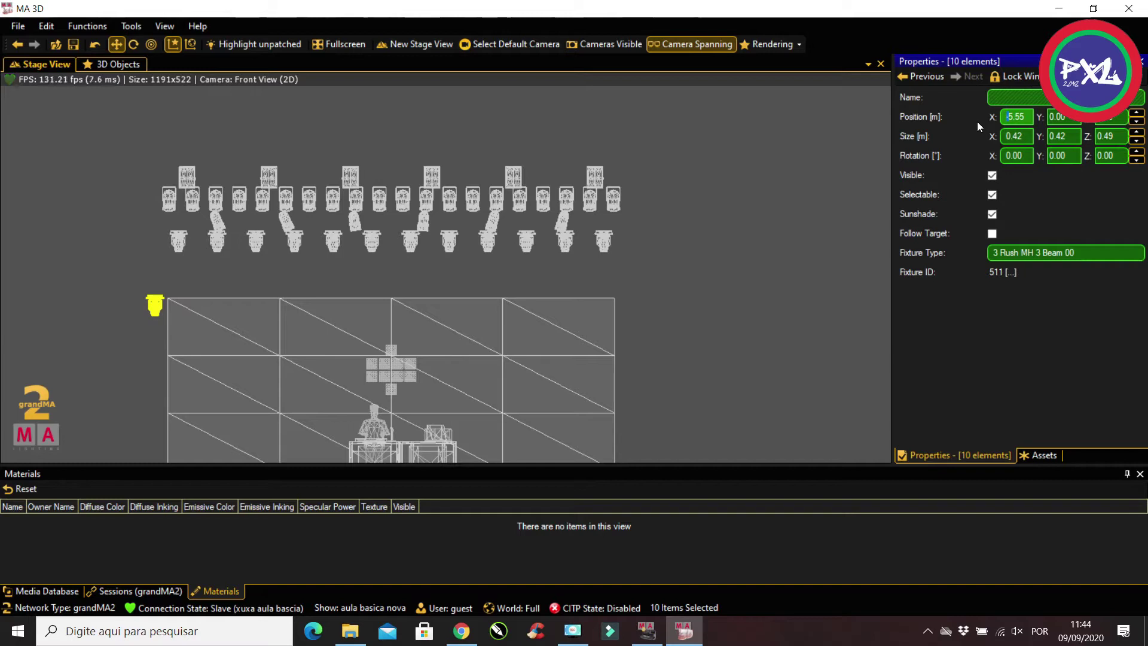
key(BackSpace)
key(Return)
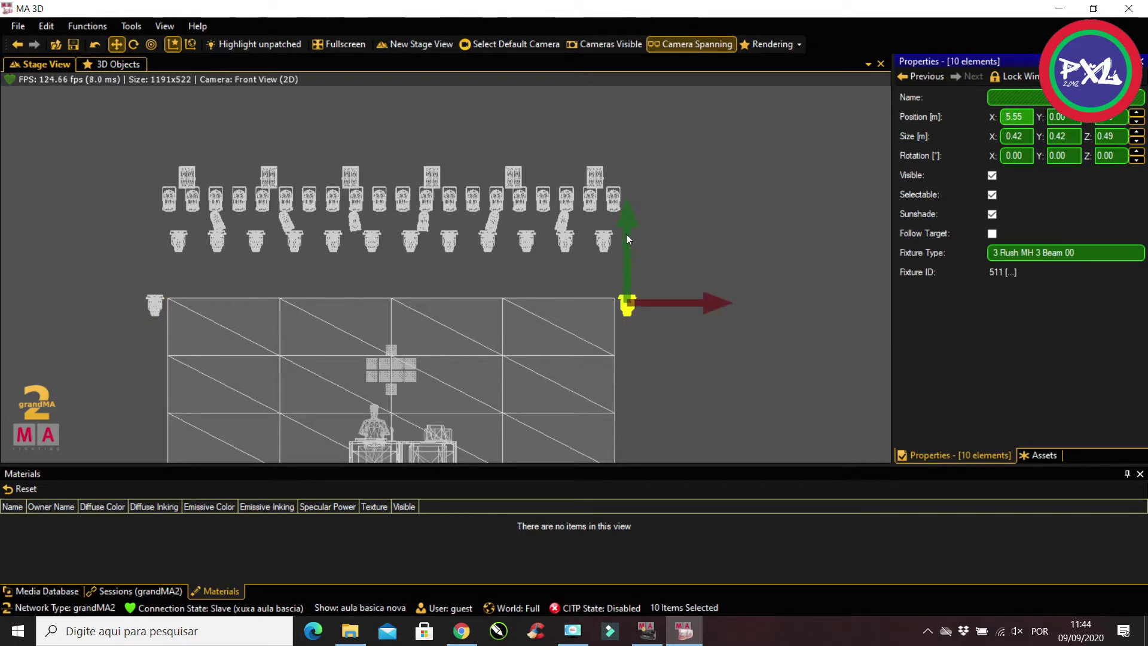
Spread lateral 11 through 20 with Align < into a vertical column going down the backdrop's right edge
click(627, 226)
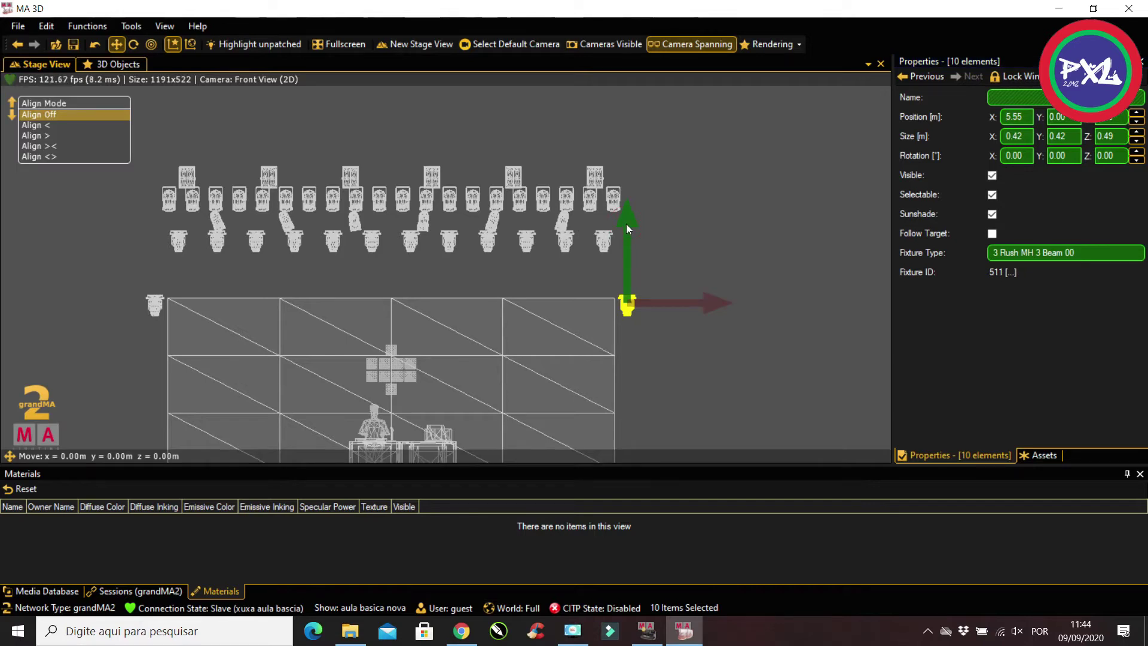
key(Down)
drag(626, 223, 649, 446)
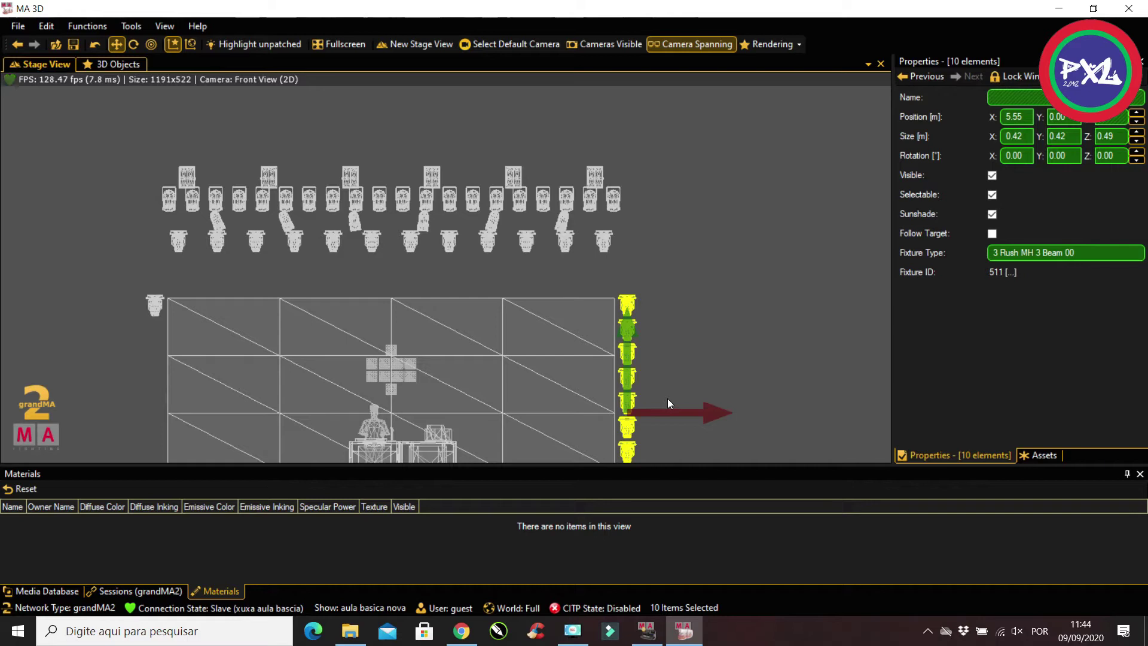
Spread lateral 1 through lateral 10 into a matching vertical column down the backdrop's left edge
click(1035, 459)
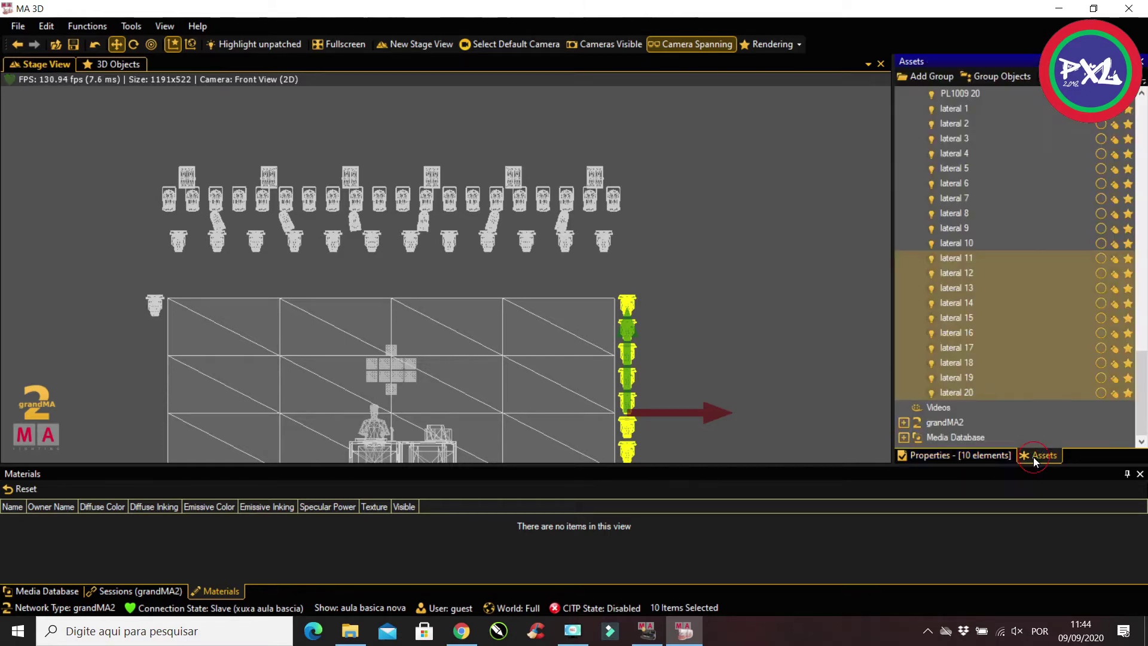
click(958, 109)
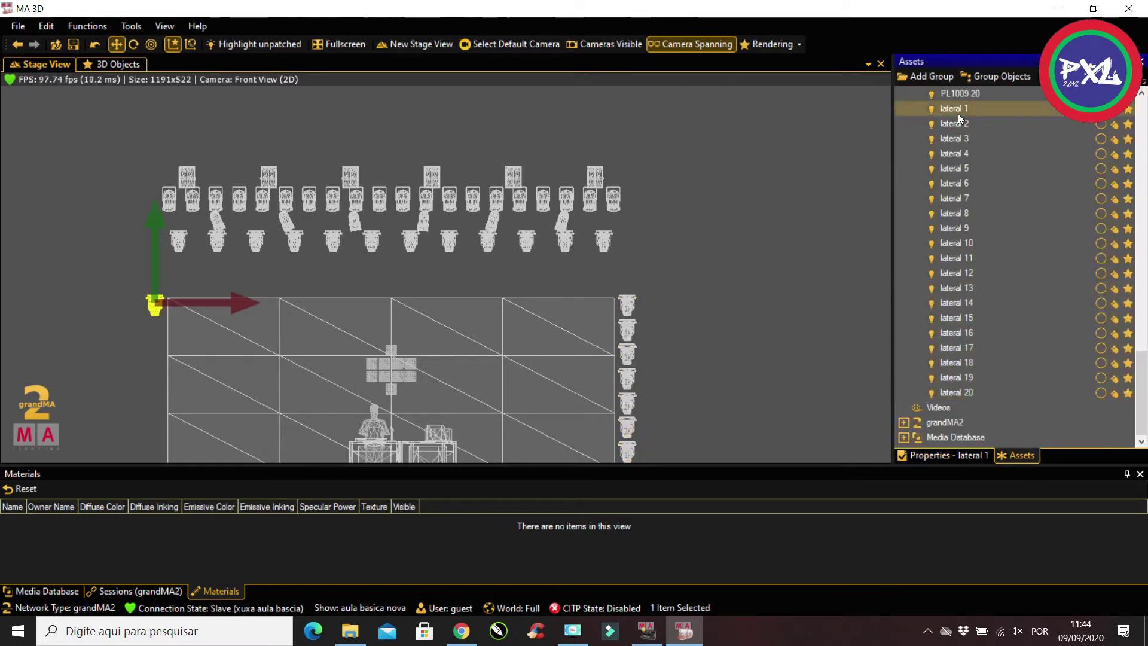
shift+click(971, 240)
drag(152, 217, 155, 432)
Raise the column of lateral 1 through 10 so its top fixture sits just above the backdrop's top edge
scroll(150, 214, down, 1)
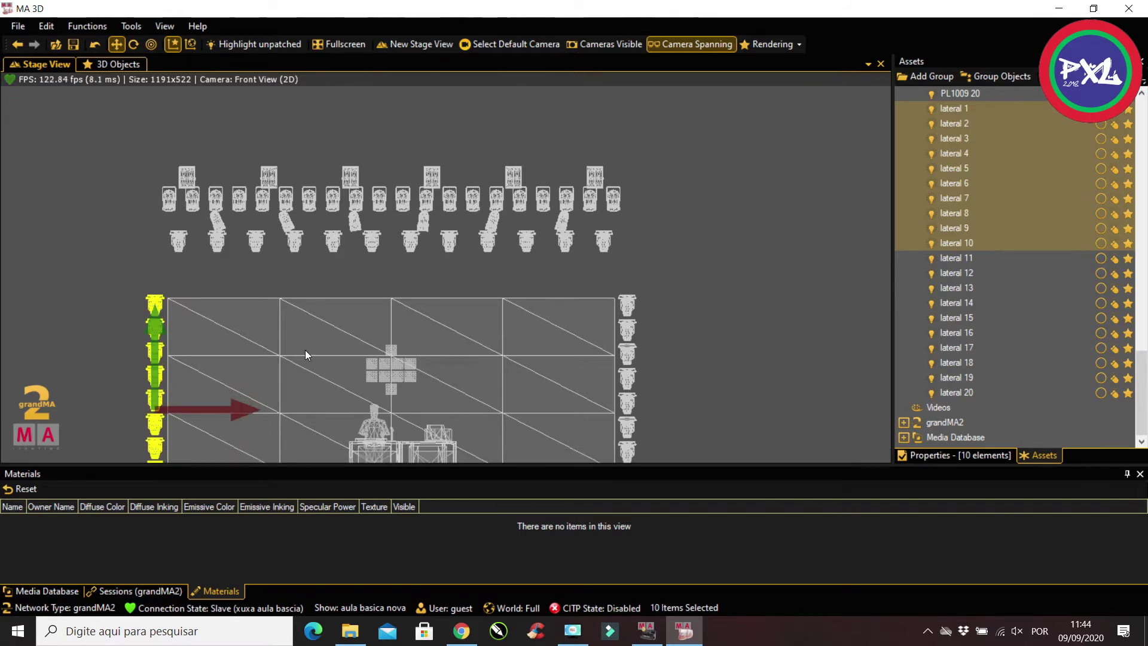
scroll(306, 355, down, 3)
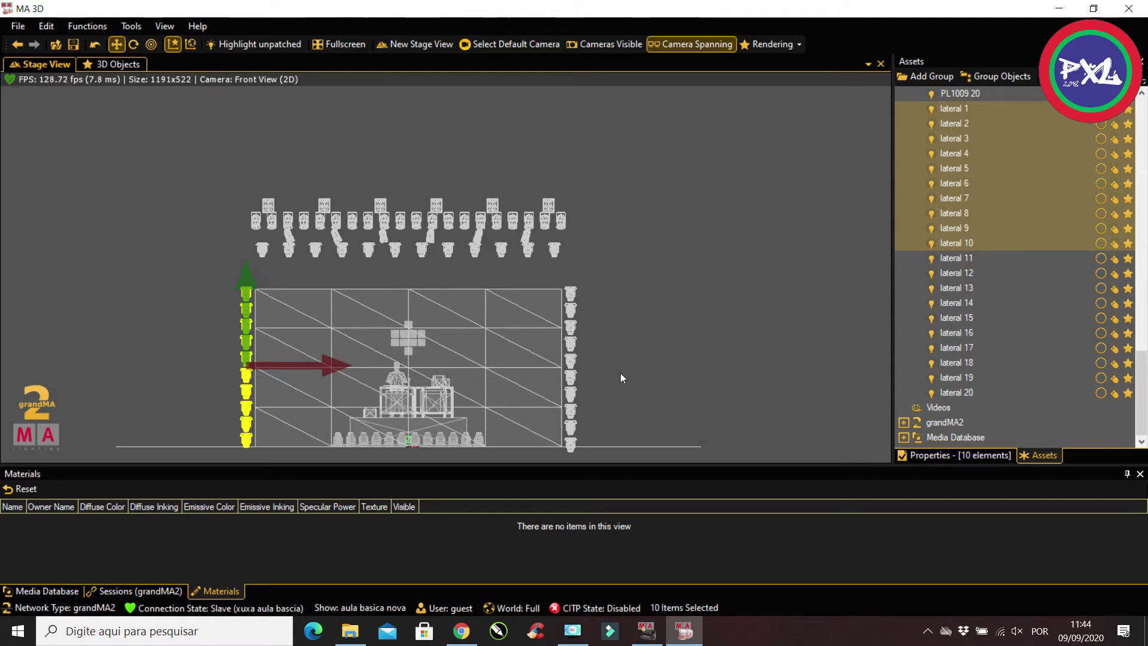
middle_drag(497, 366, 495, 248)
scroll(473, 283, up, 3)
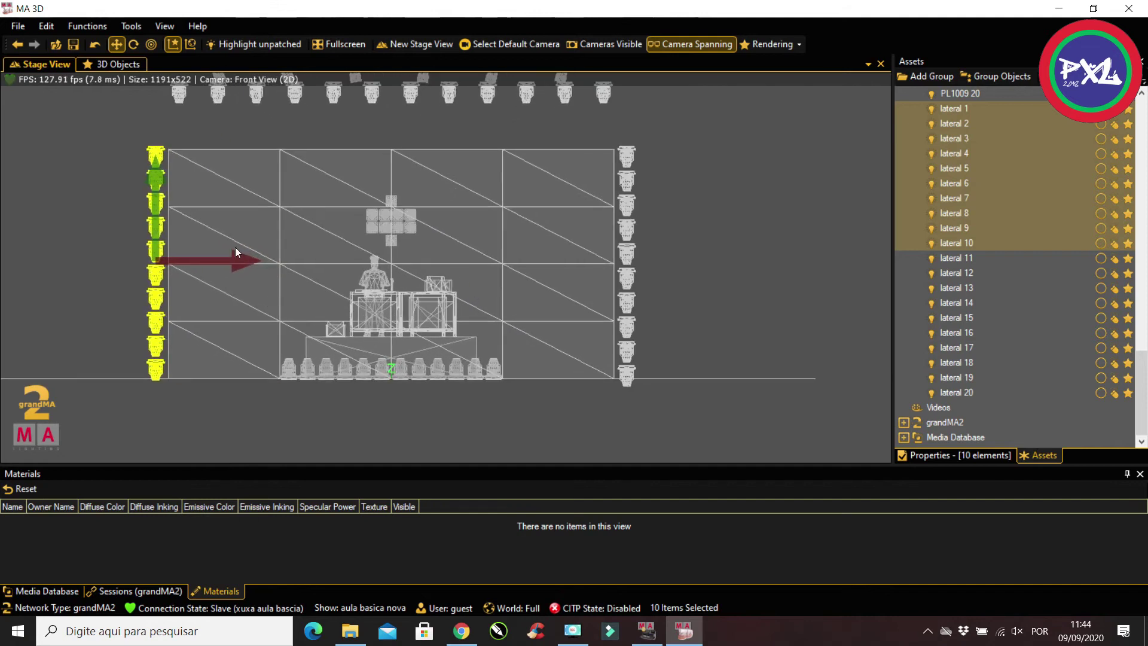
drag(161, 177, 158, 150)
key(Up)
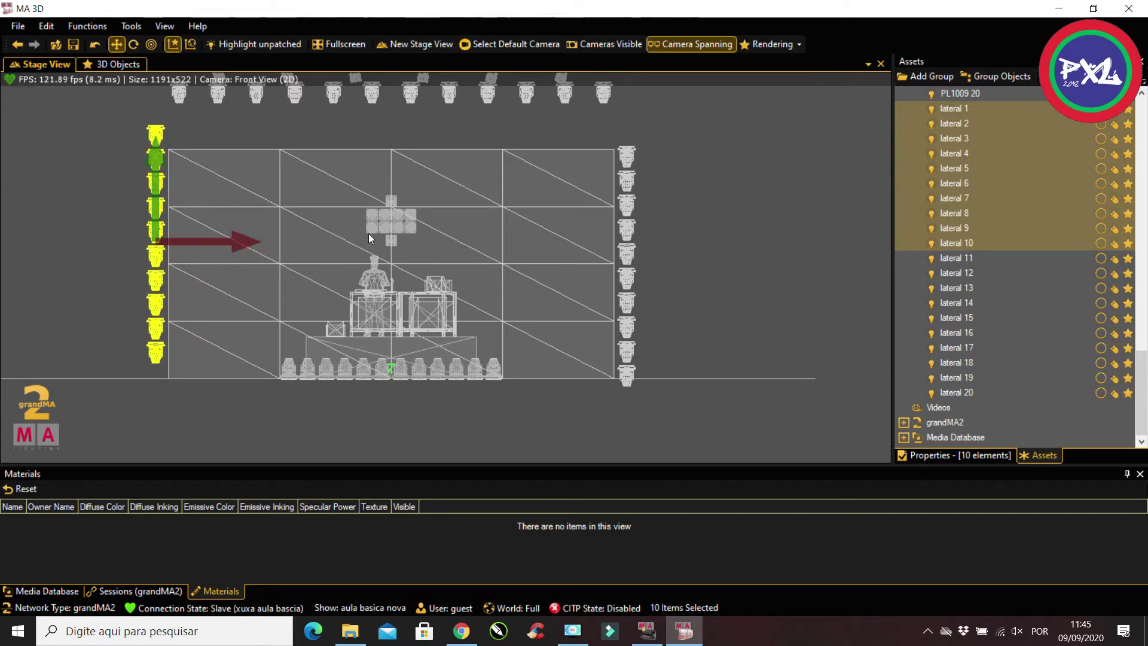
Select lateral 11 through lateral 20 and raise their column to the same height as the left column
click(955, 258)
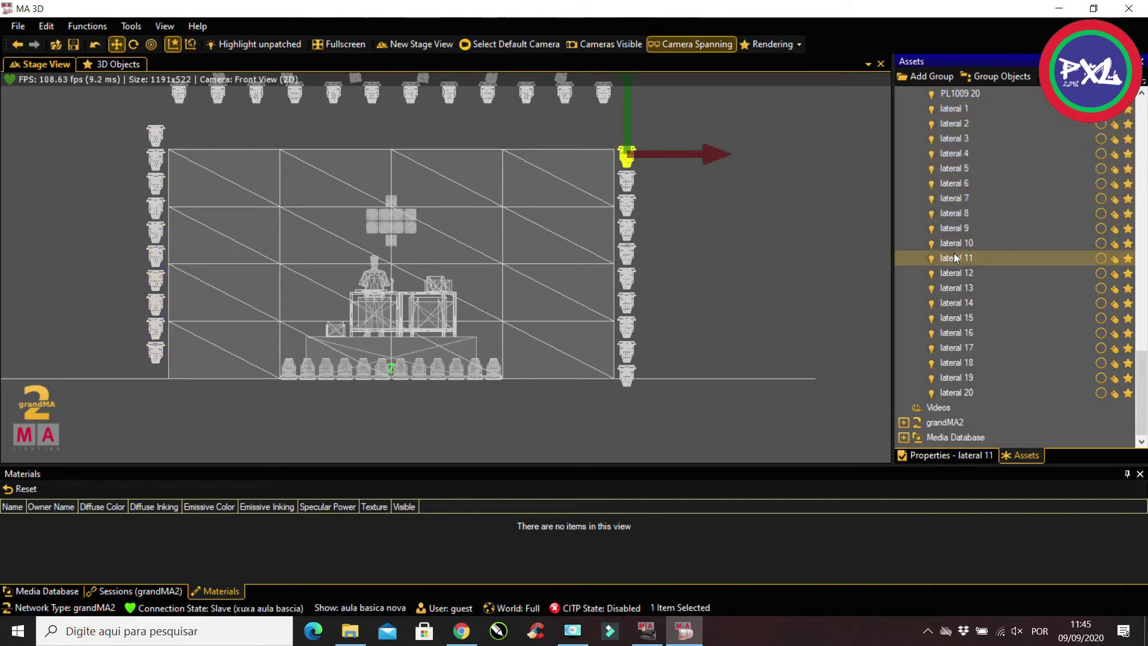
shift+click(957, 392)
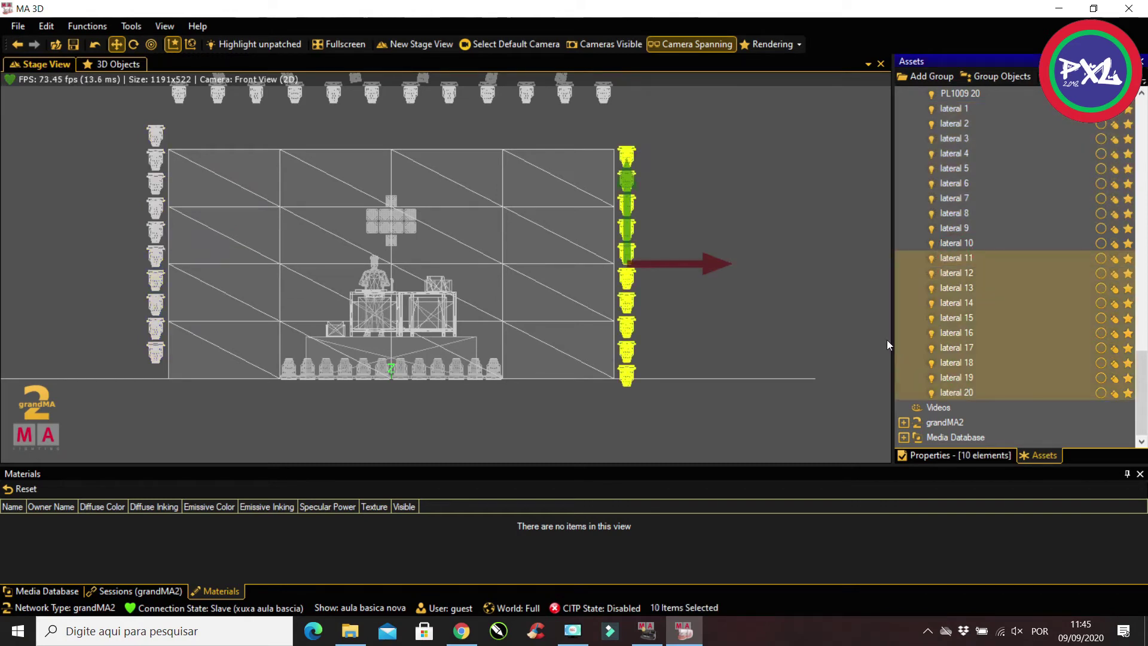
drag(632, 181, 630, 160)
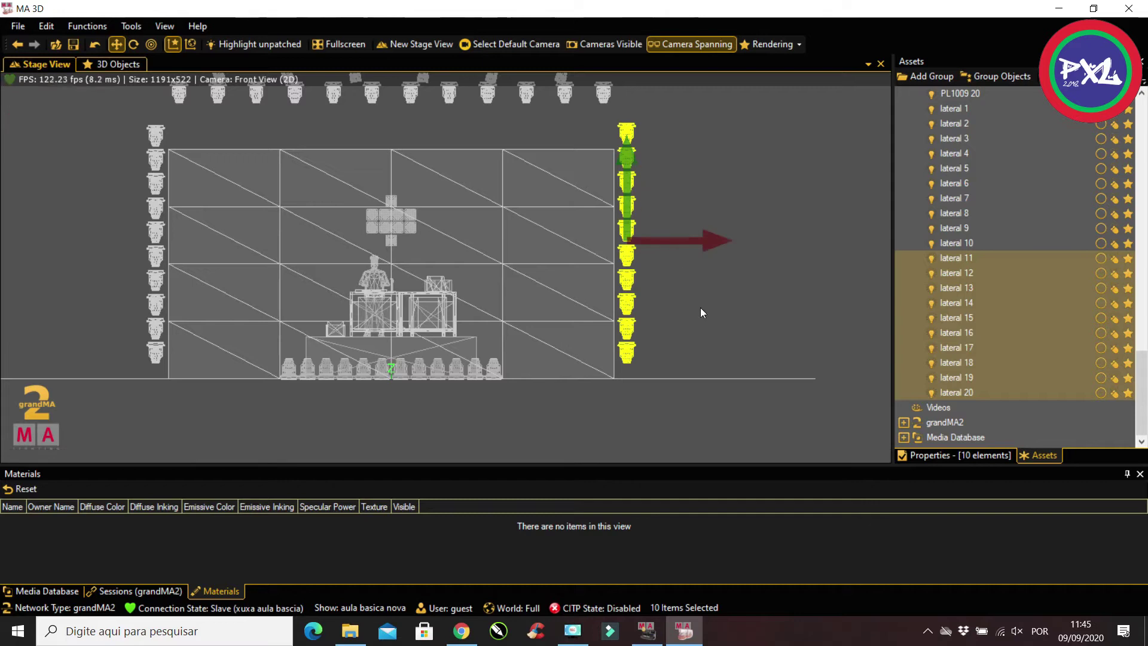
Give lateral 1 and lateral 11, the top fixtures of the two side columns, the same Z position
click(974, 456)
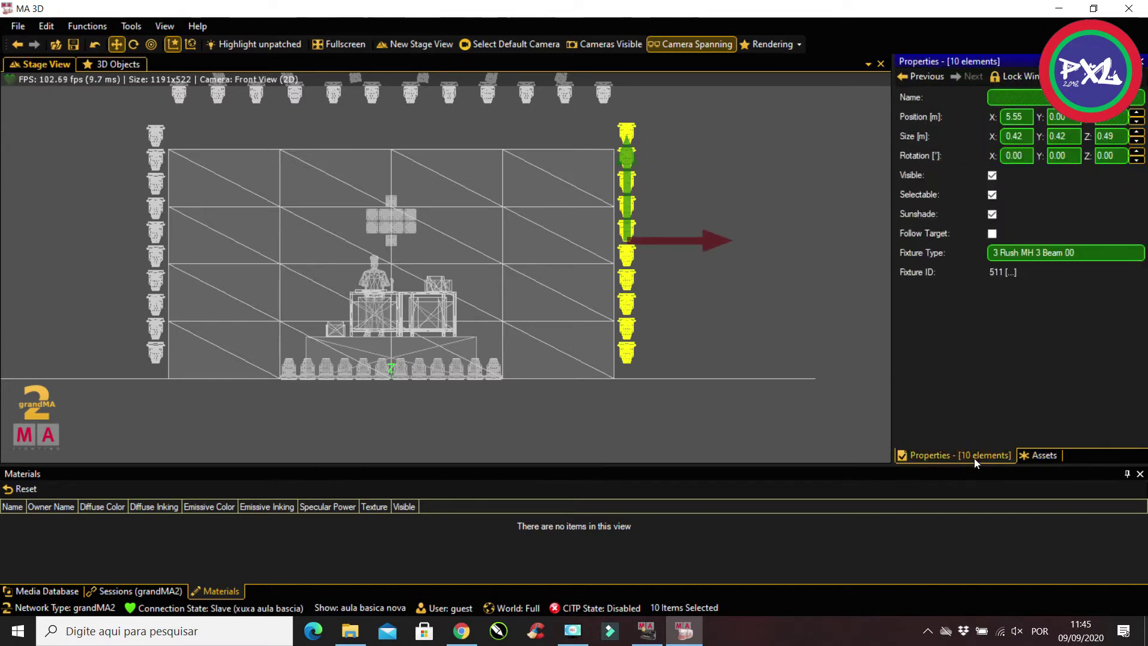
click(153, 132)
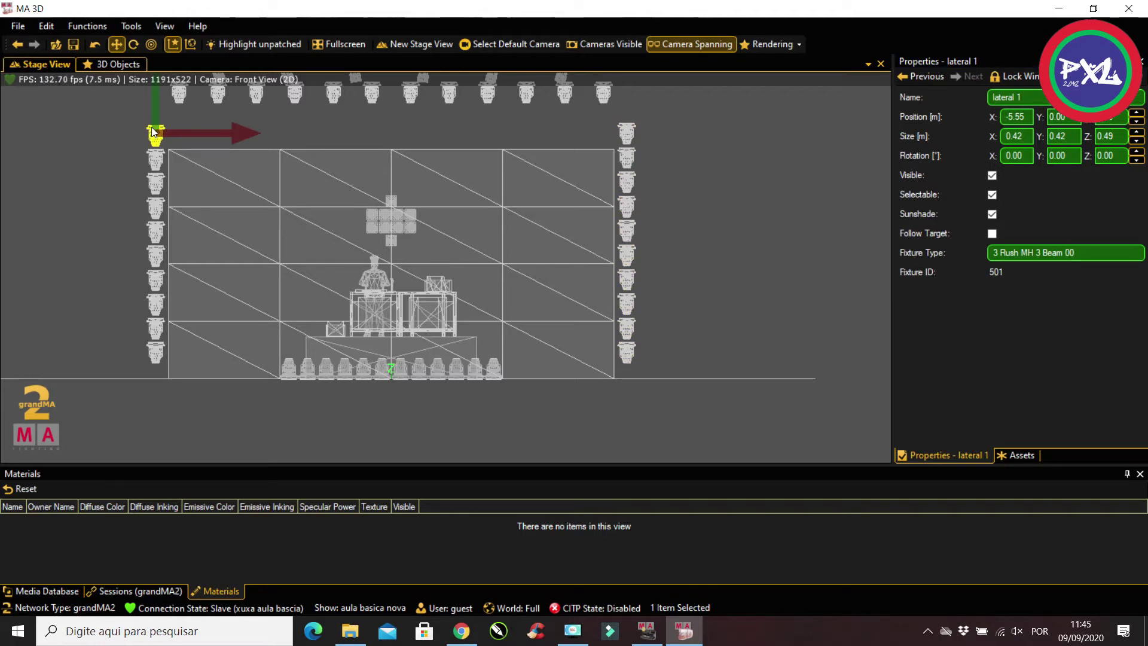
drag(1116, 119, 1067, 115)
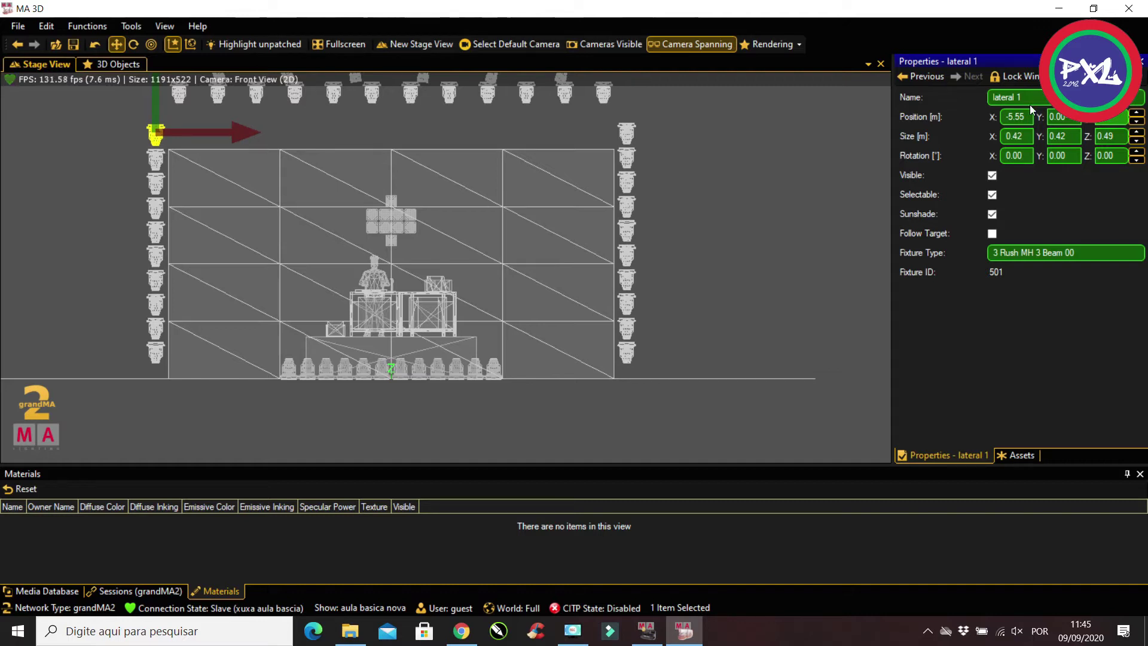
click(627, 133)
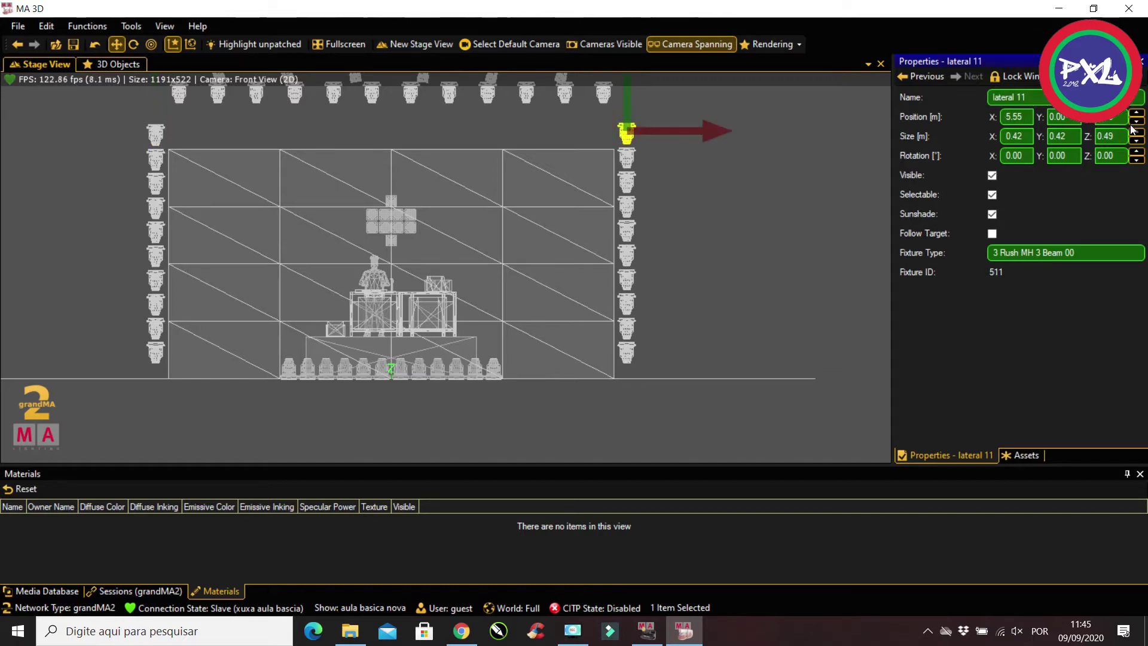
key(Return)
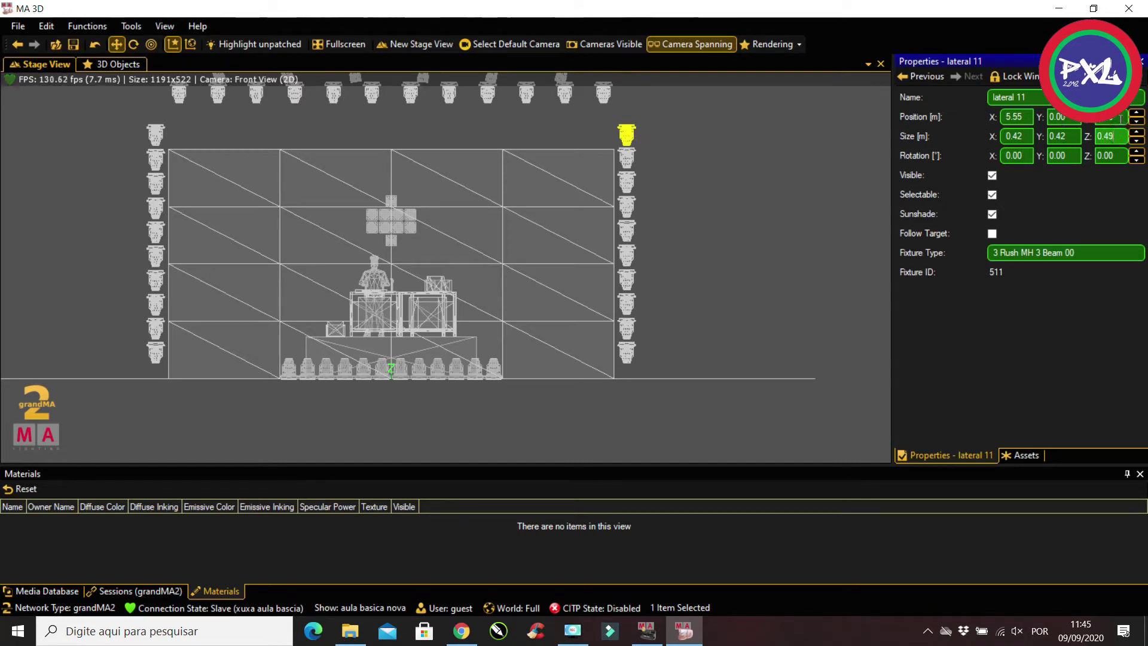
Set the Z position of lateral 2 to 5.4 m and match lateral 12 to the same height
click(155, 160)
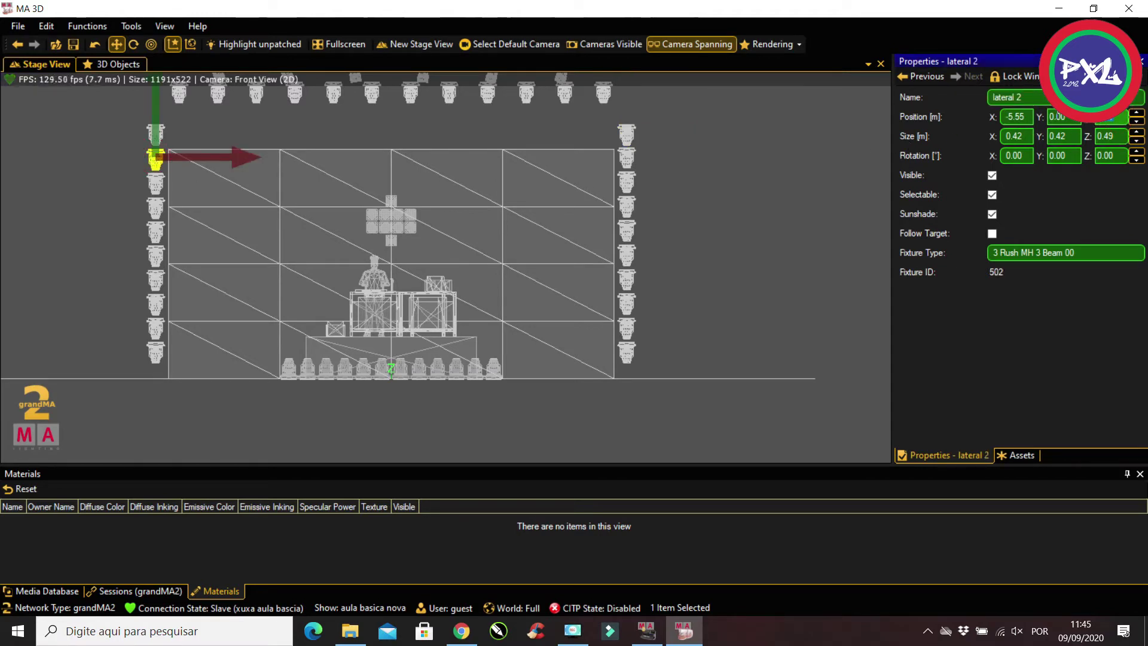
text(5.4)
click(634, 156)
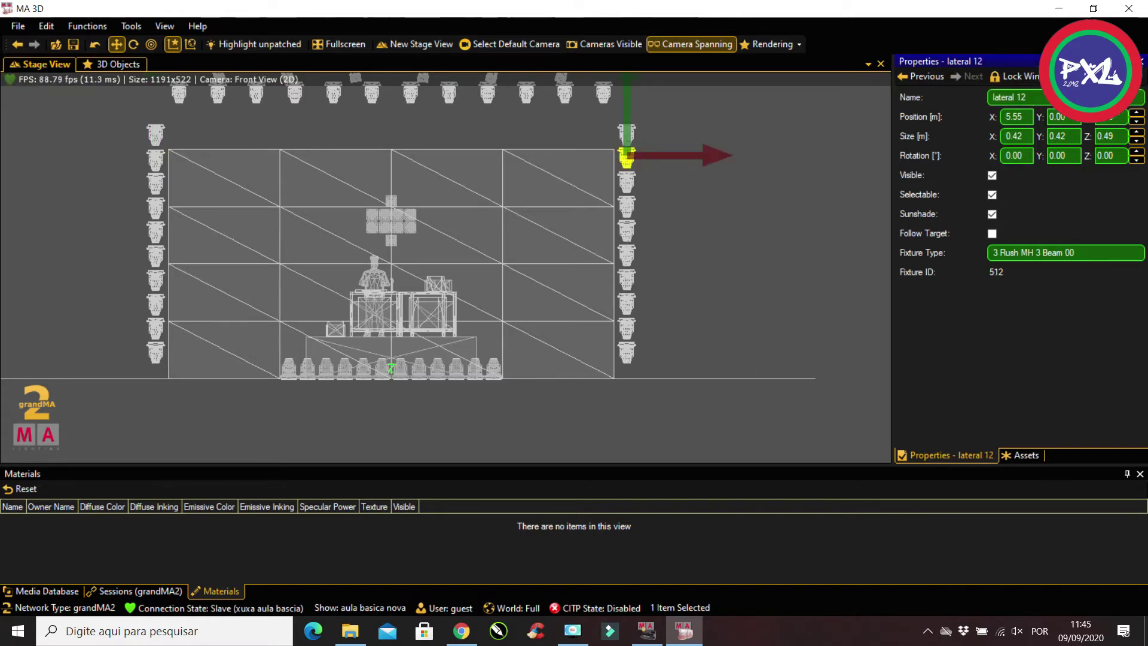
key(BackSpace)
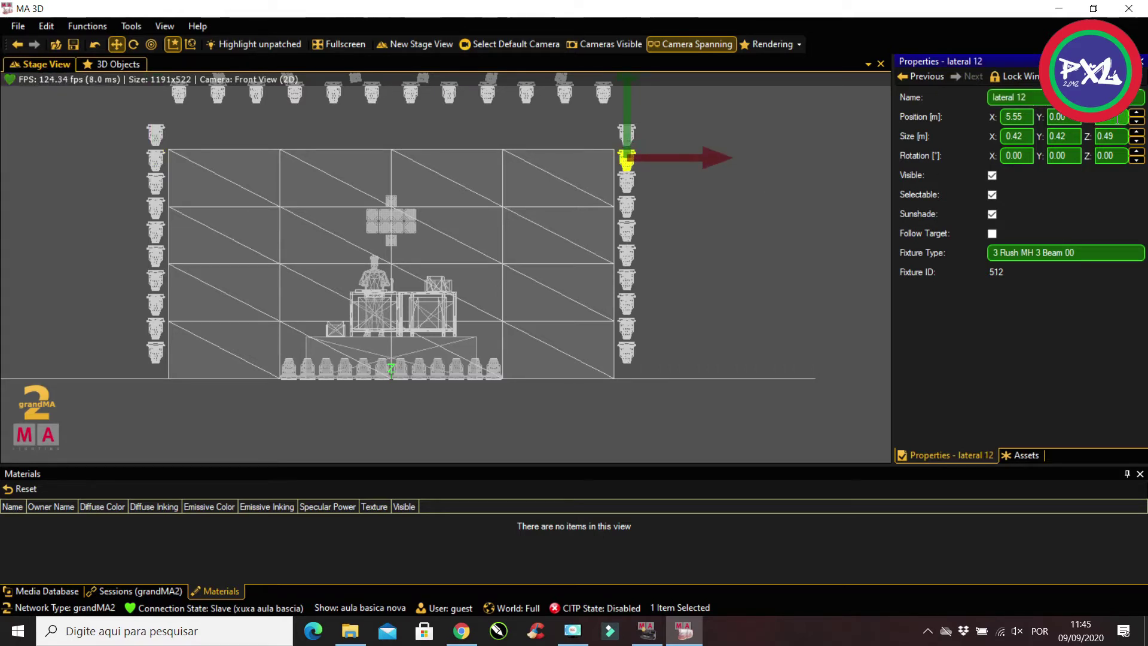
click(1103, 139)
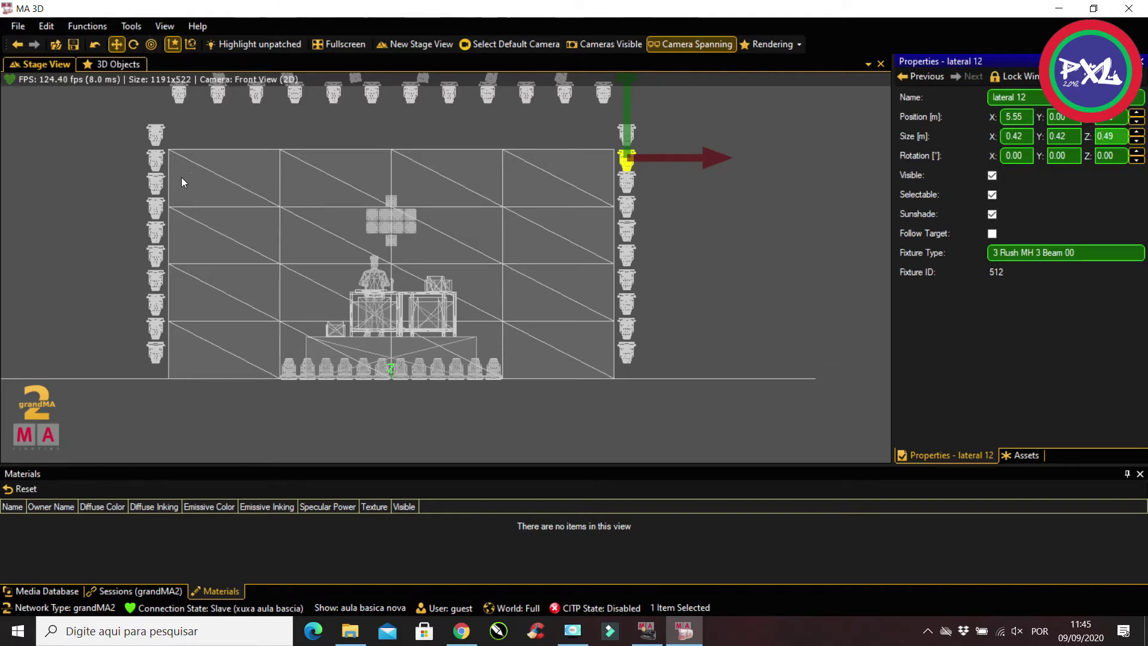
Check the heights of lateral 1 and lateral 2, and lower lateral 3's Z position slightly to keep the spacing even
click(157, 185)
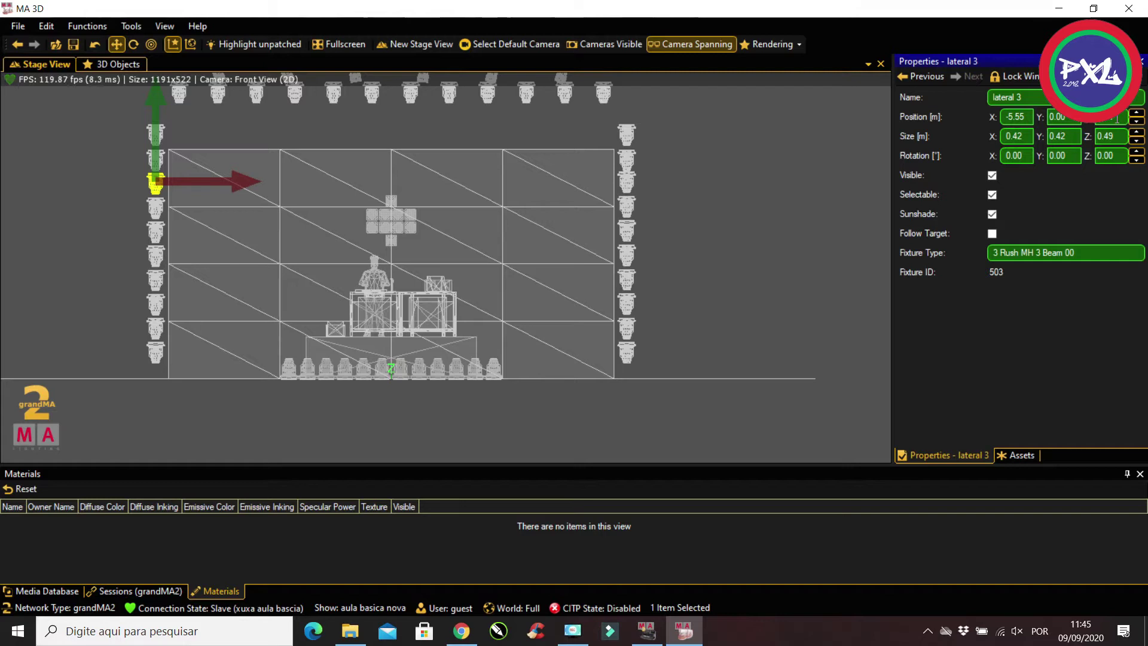
click(161, 133)
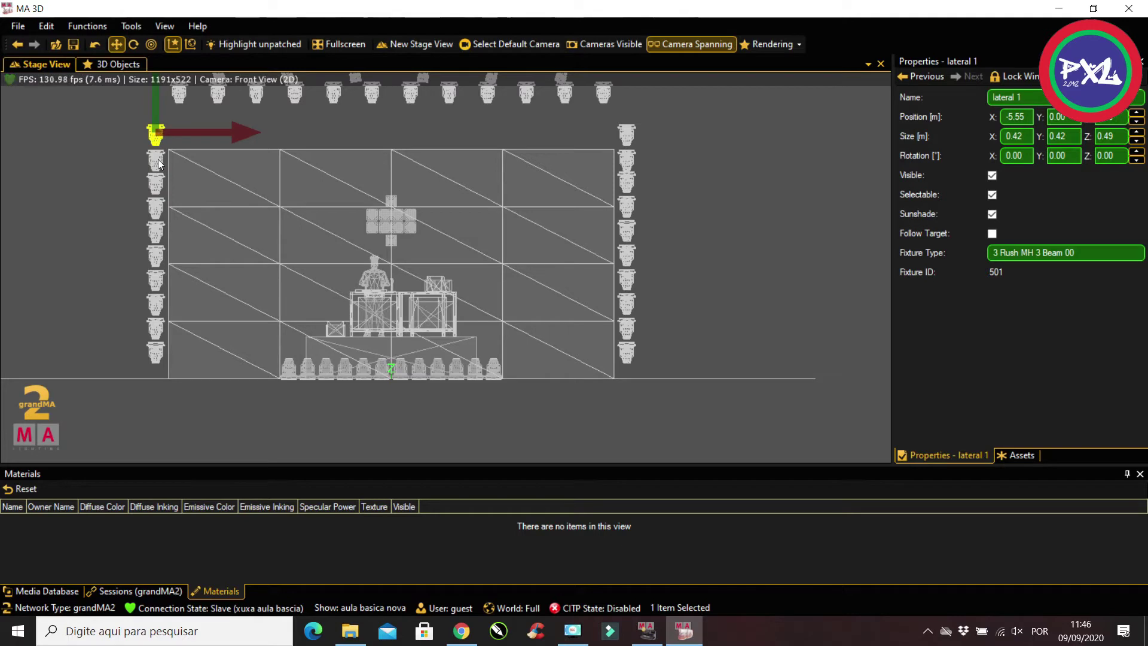
click(157, 159)
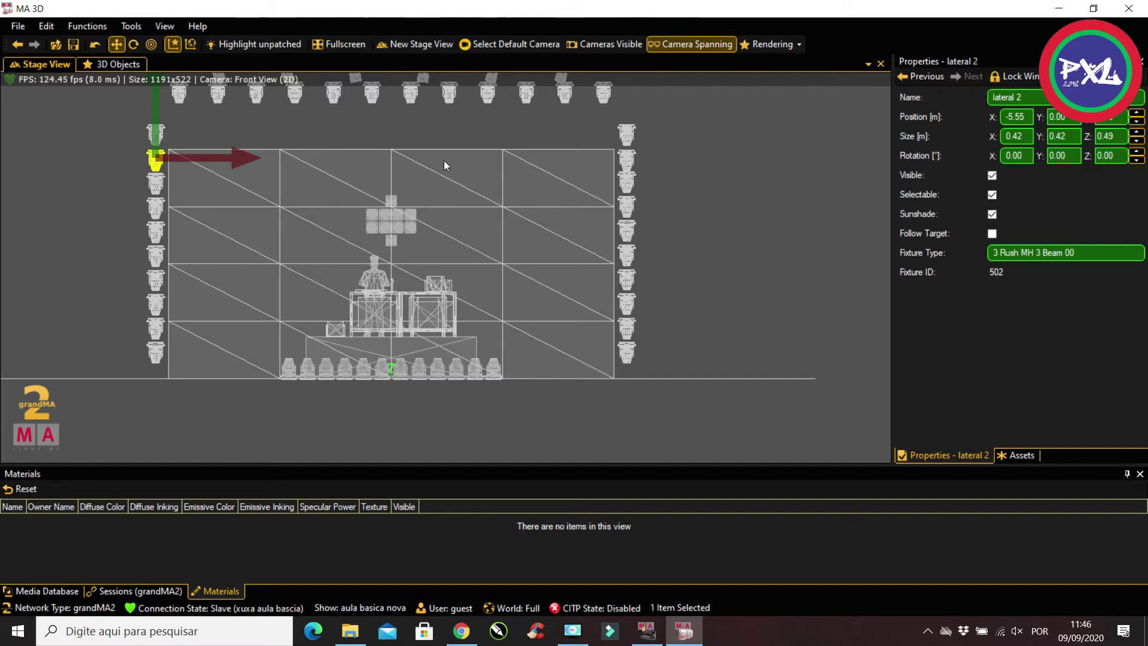
click(158, 187)
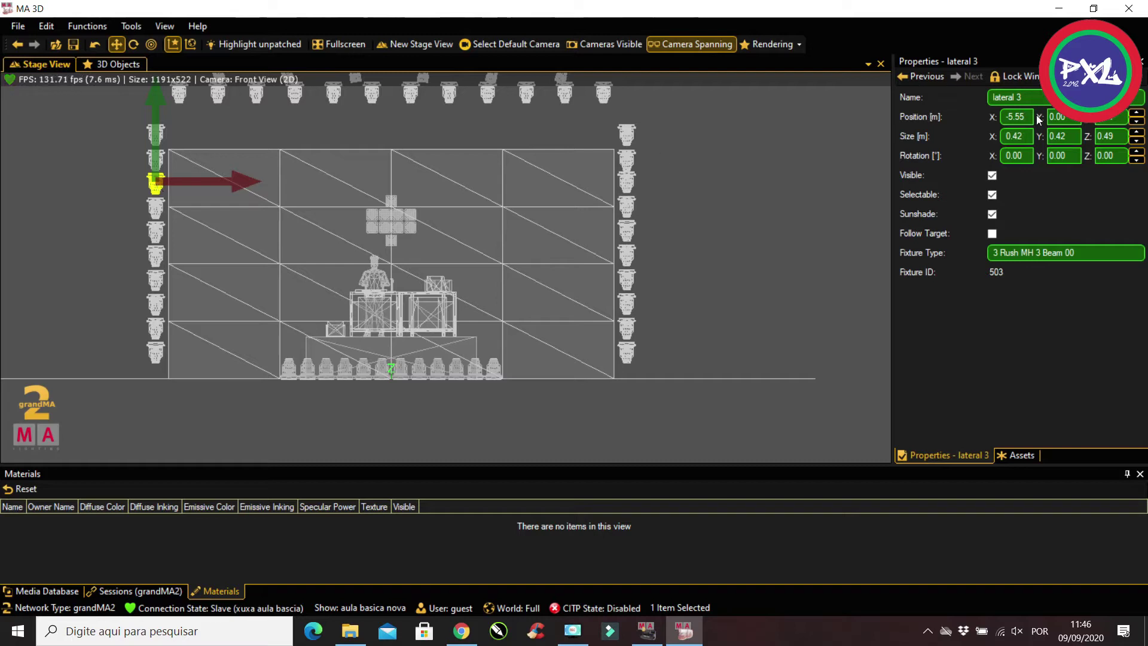
click(1118, 120)
scroll(1119, 124, down, 1)
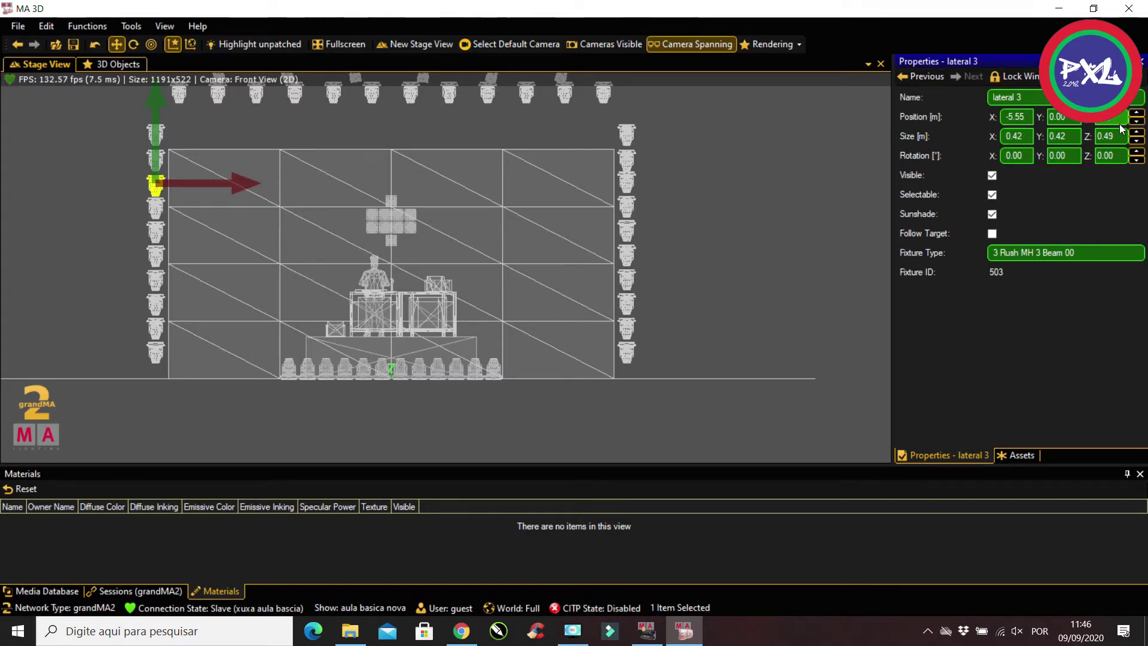
Lower the Z positions of lateral 4 and lateral 5 to continue the even spacing down the left column
click(156, 206)
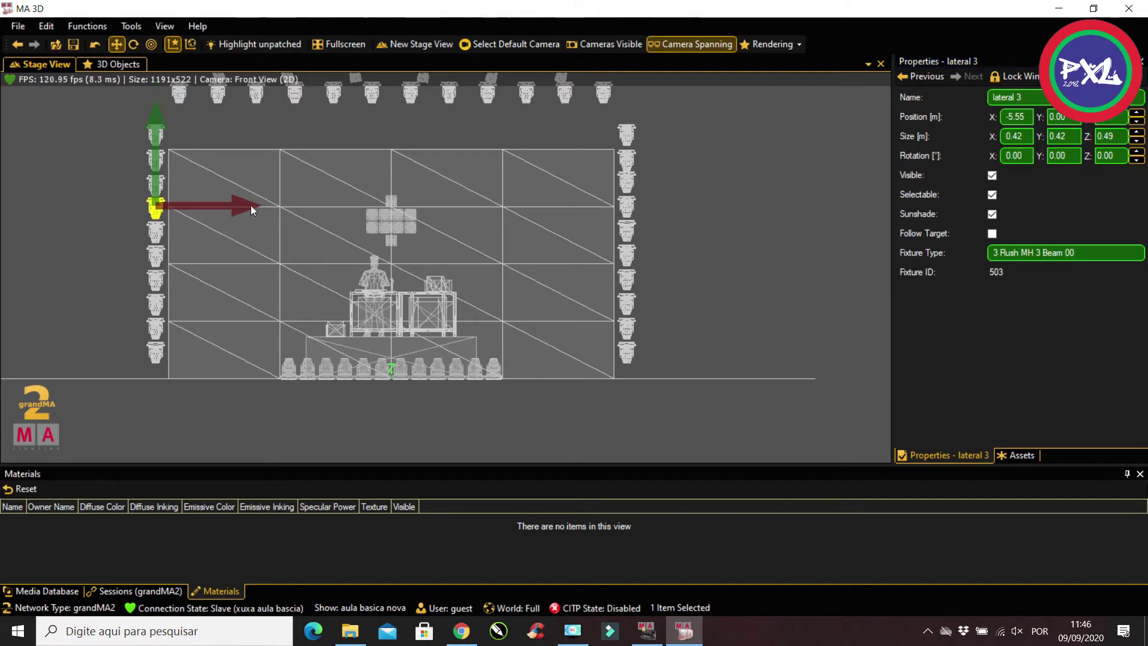
click(1121, 117)
key(Return)
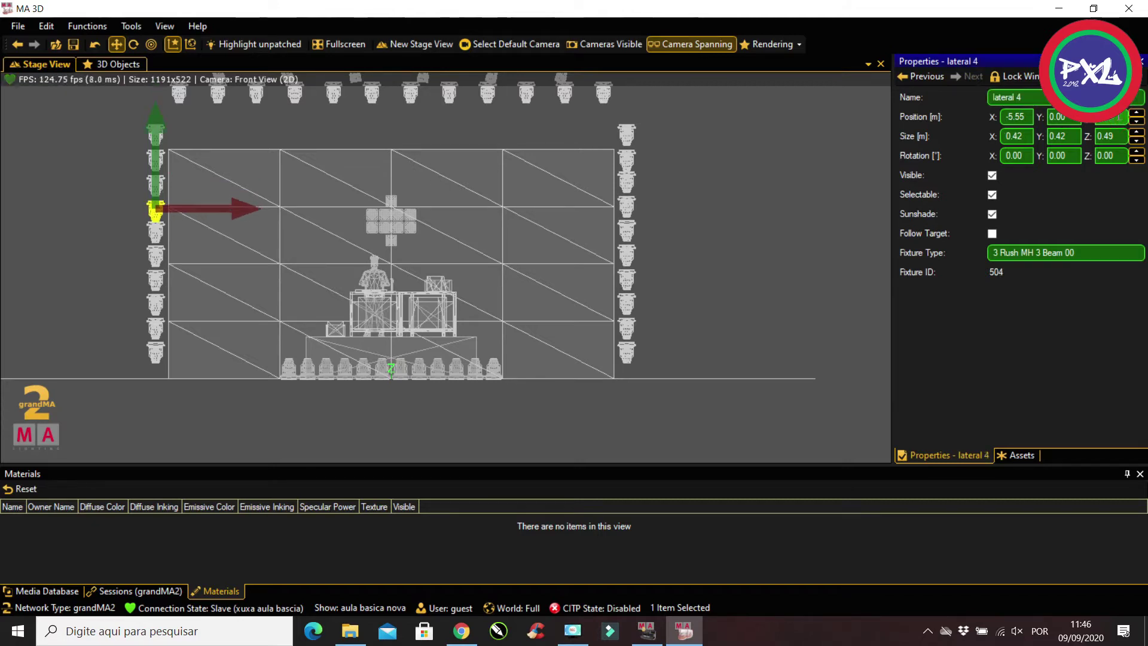
click(156, 239)
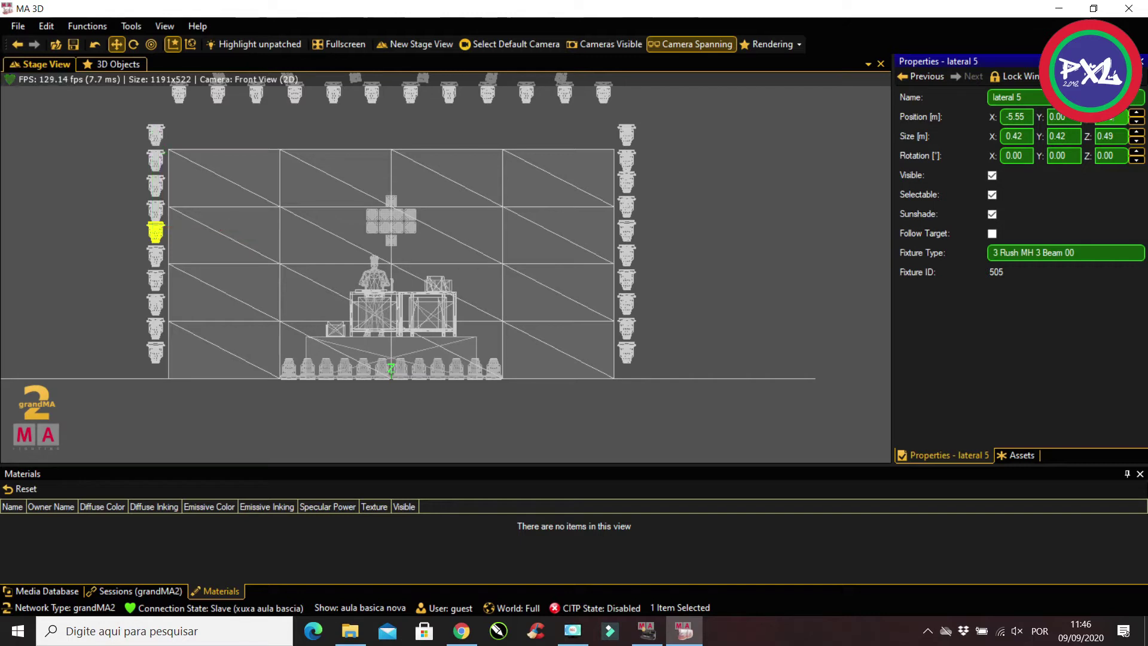
key(BackSpace)
key(BackSpace)
text(6)
Lower the Z positions of lateral 6 and lateral 7 to continue the even spacing down their column
click(155, 261)
click(156, 264)
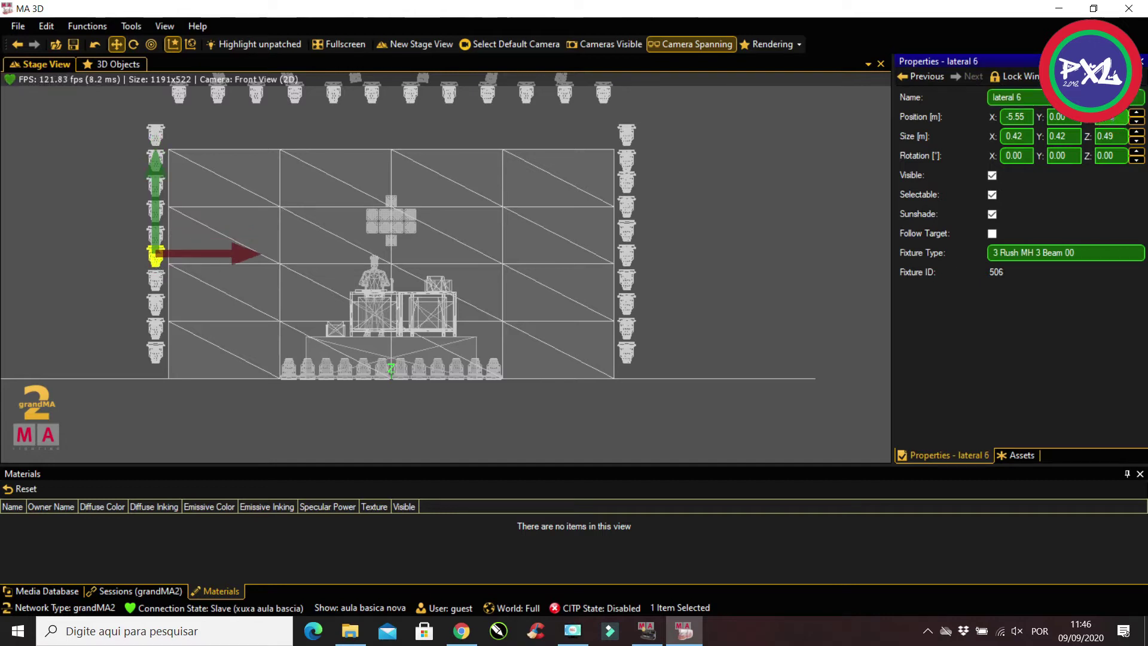
key(BackSpace)
key(BackSpace)
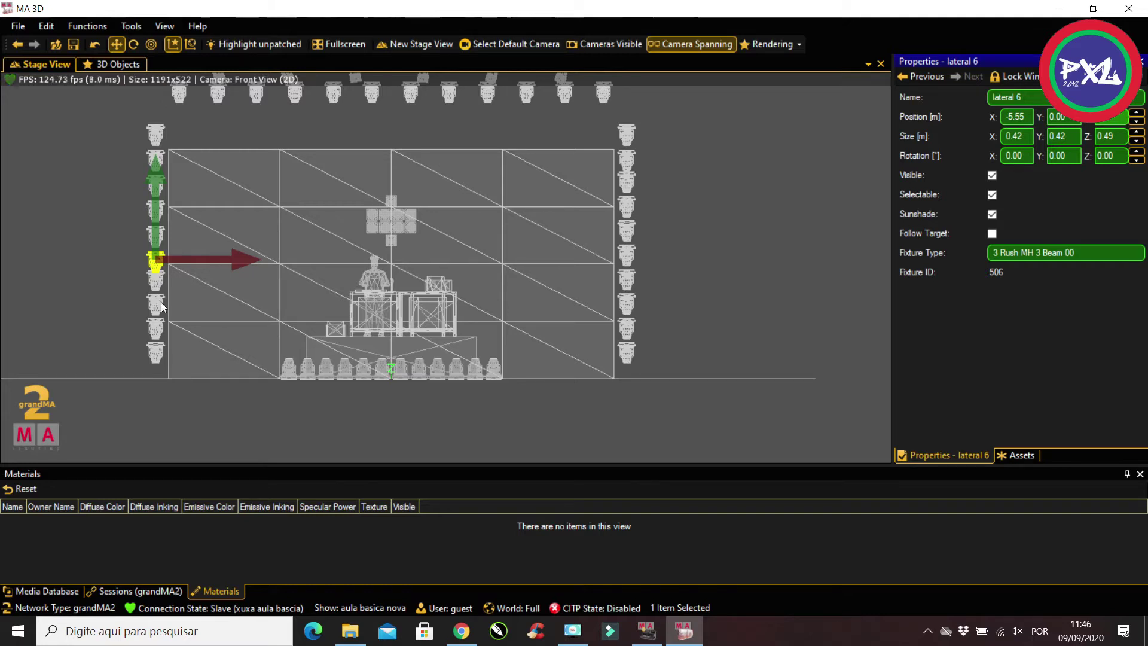
click(157, 281)
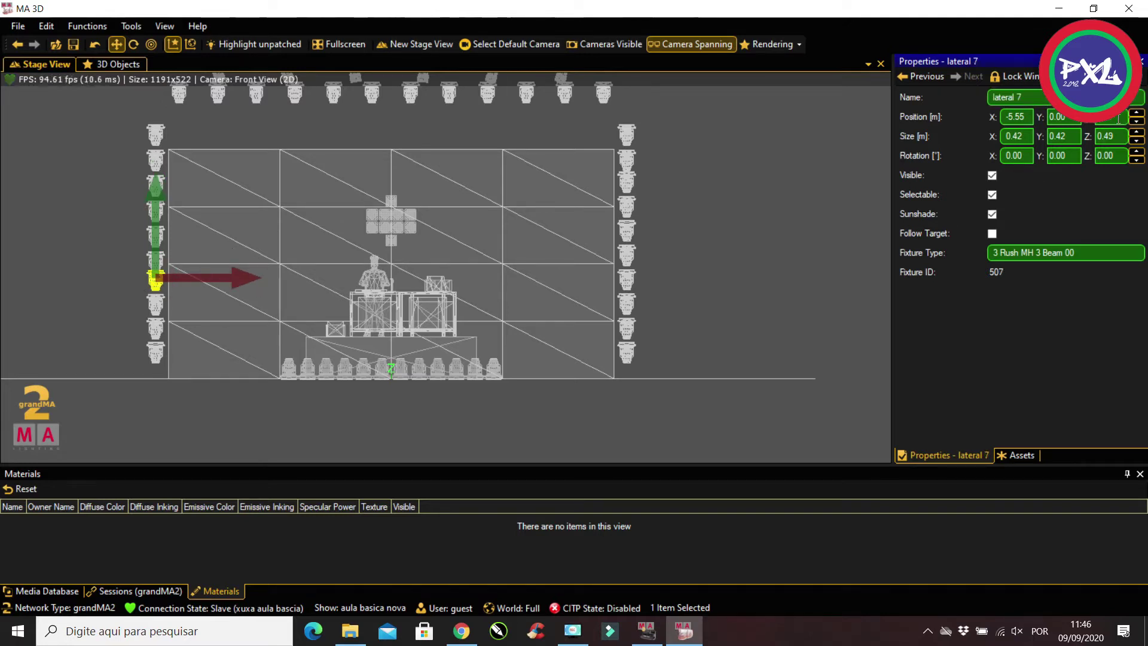
scroll(1114, 121, down, 4)
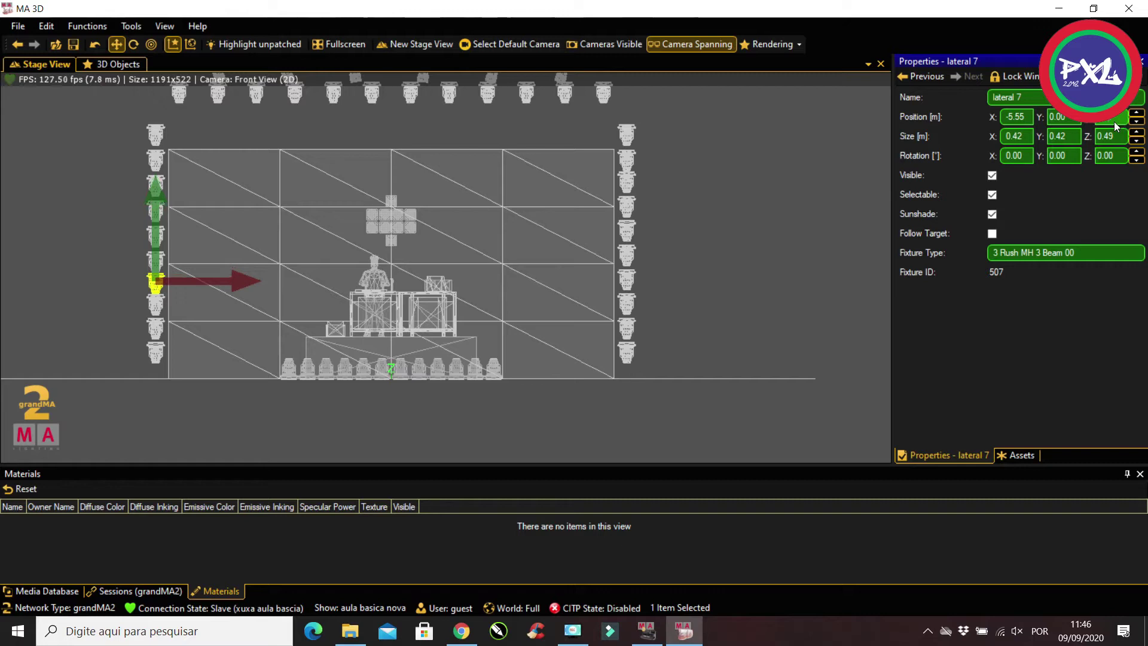
scroll(1115, 121, up, 3)
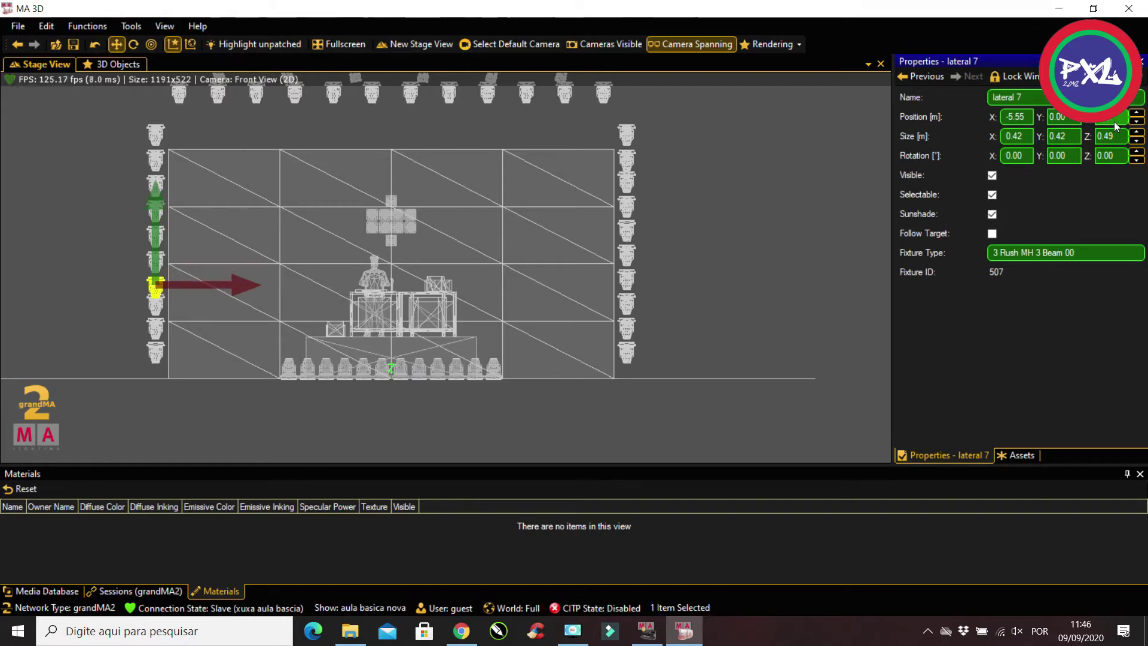
Set the Z position of lateral 8 to 1.8 m and of lateral 9 to 1.2 m
click(159, 316)
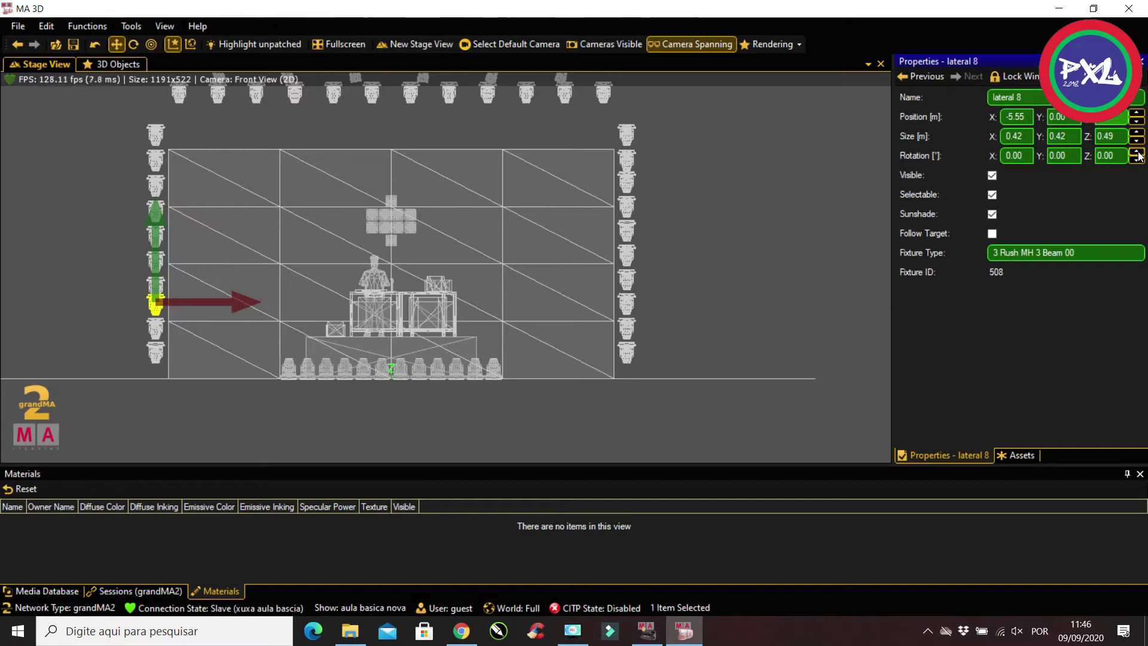
text(1.8)
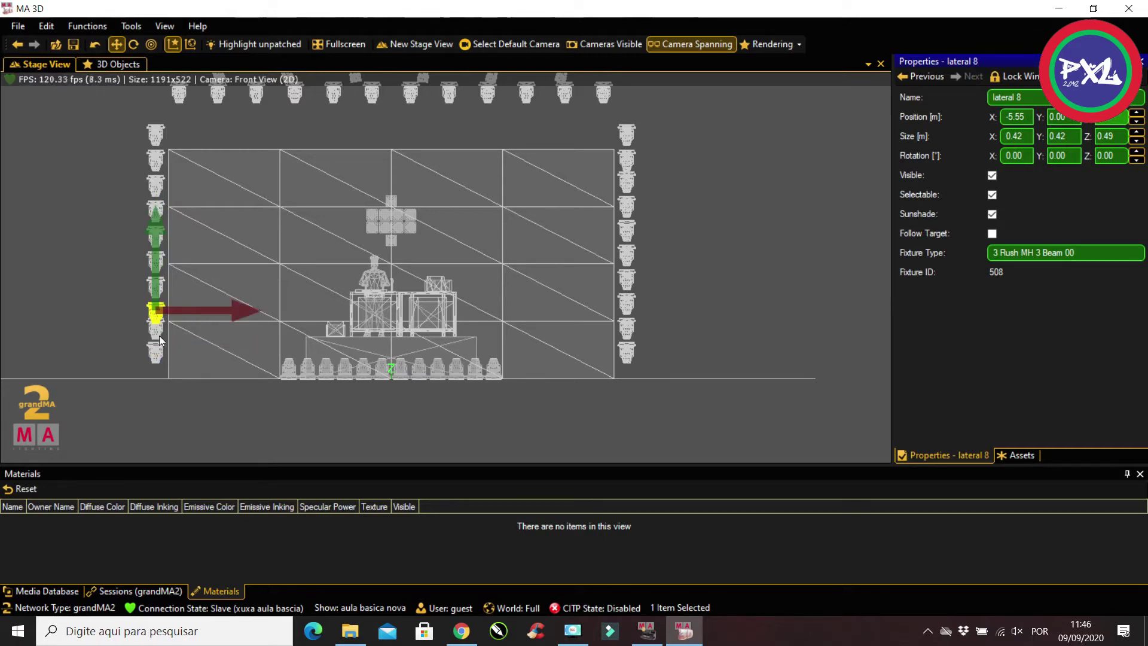
click(159, 335)
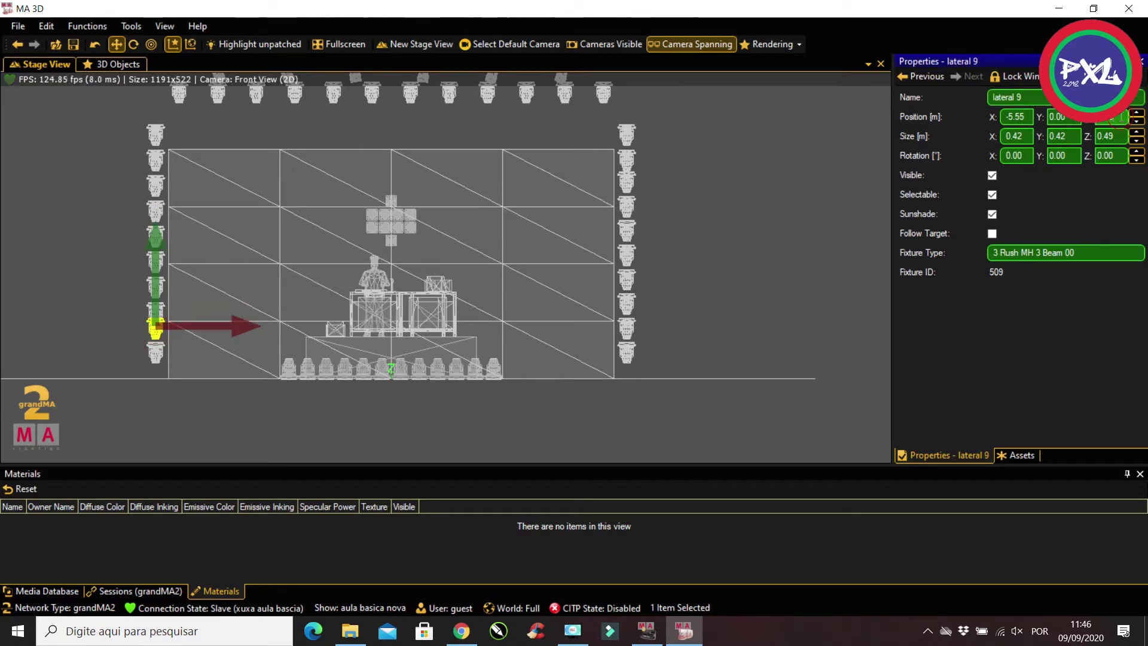
text(1.2)
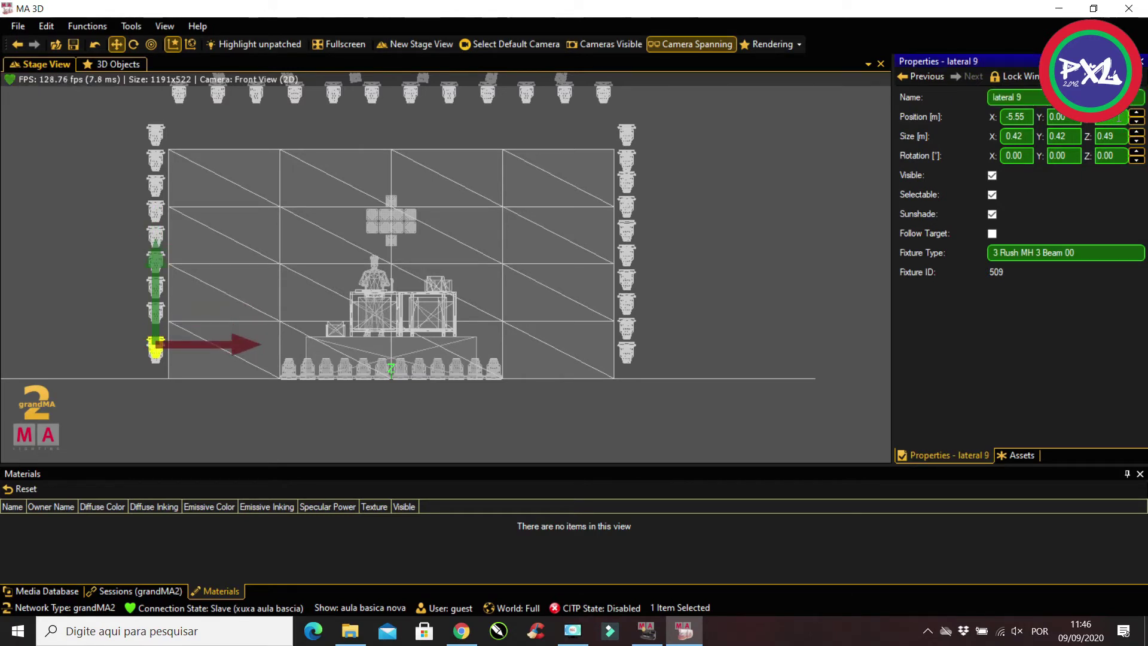
Lower lateral 10 to keep the spacing even and give lateral 20 the same Z position
click(154, 360)
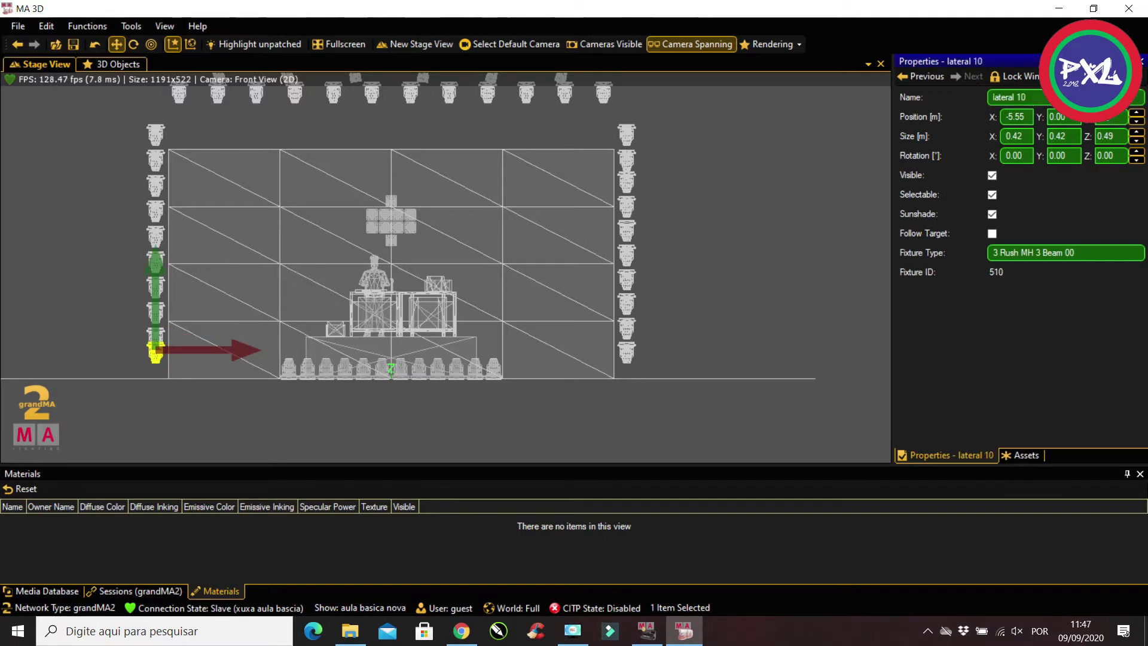
click(1131, 121)
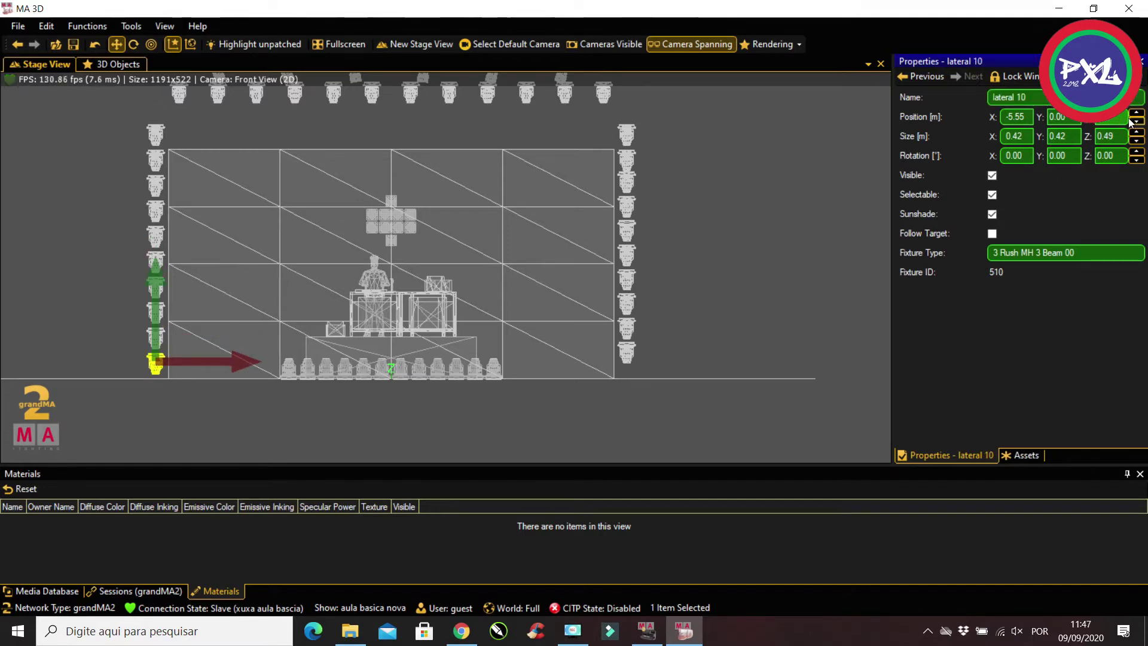
click(630, 354)
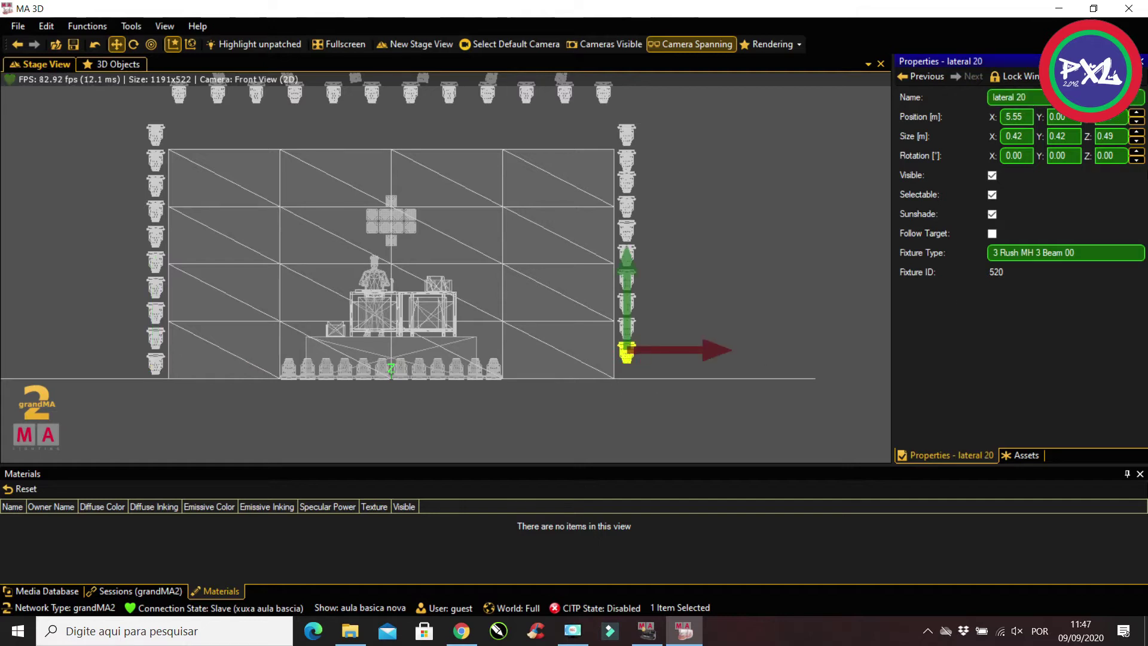
click(1123, 118)
key(ctrl+v)
key(Return)
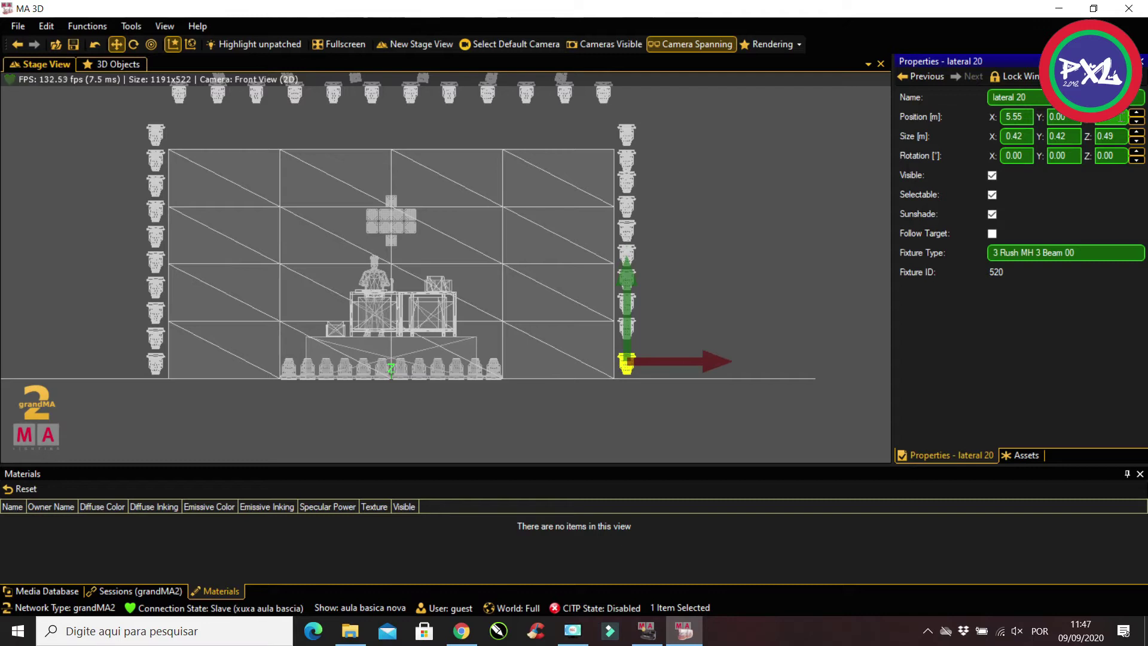
Lower lateral 19 and lateral 18 to match the heights of lateral 9 and lateral 8 in the opposite column
click(632, 326)
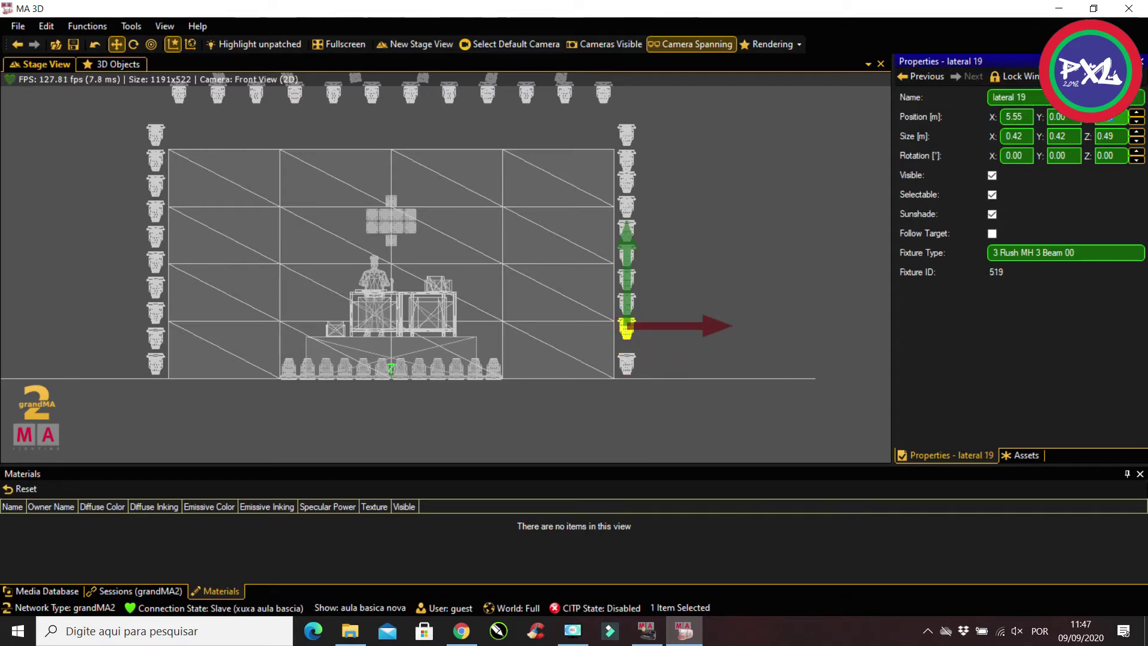
key(ctrl+v)
key(Return)
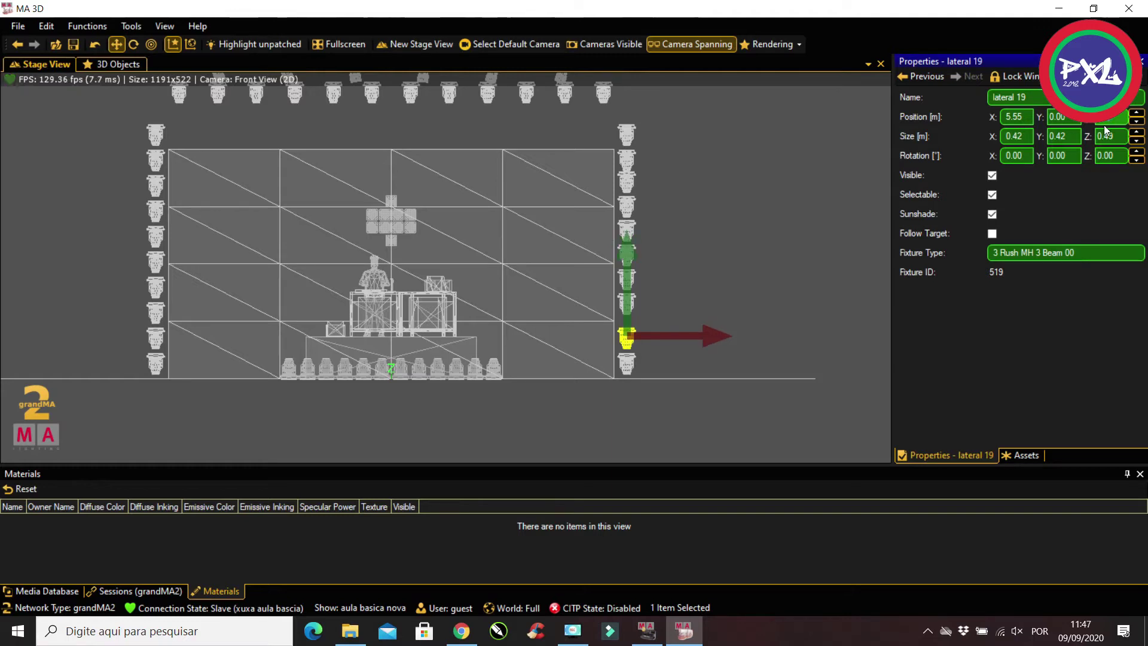
click(631, 303)
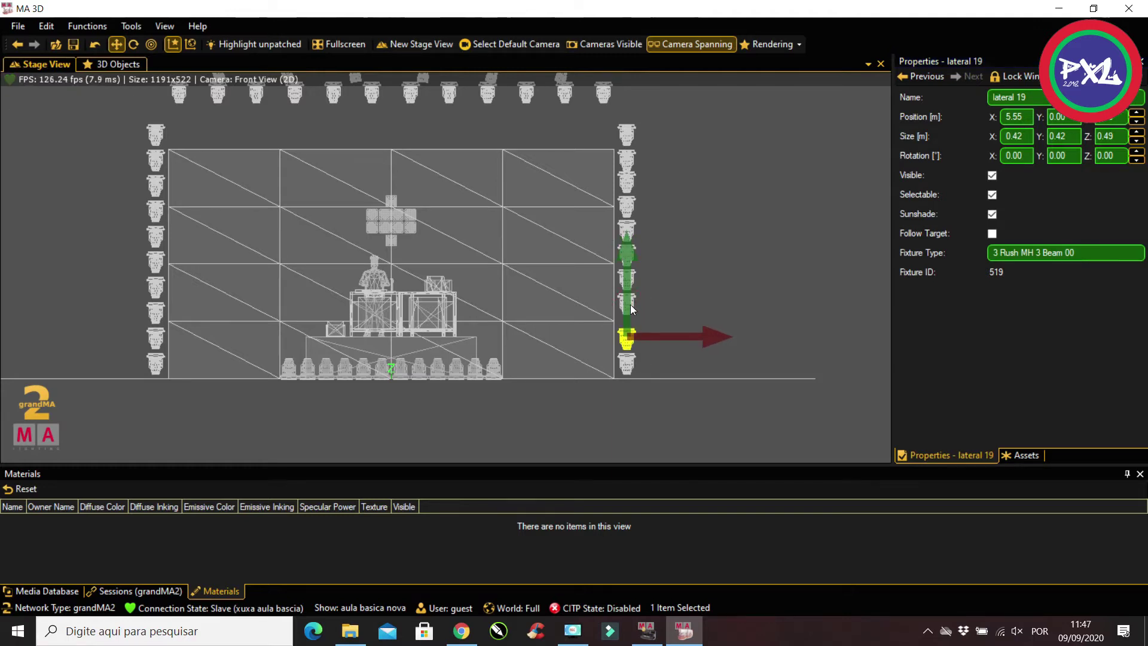
click(631, 297)
click(631, 297)
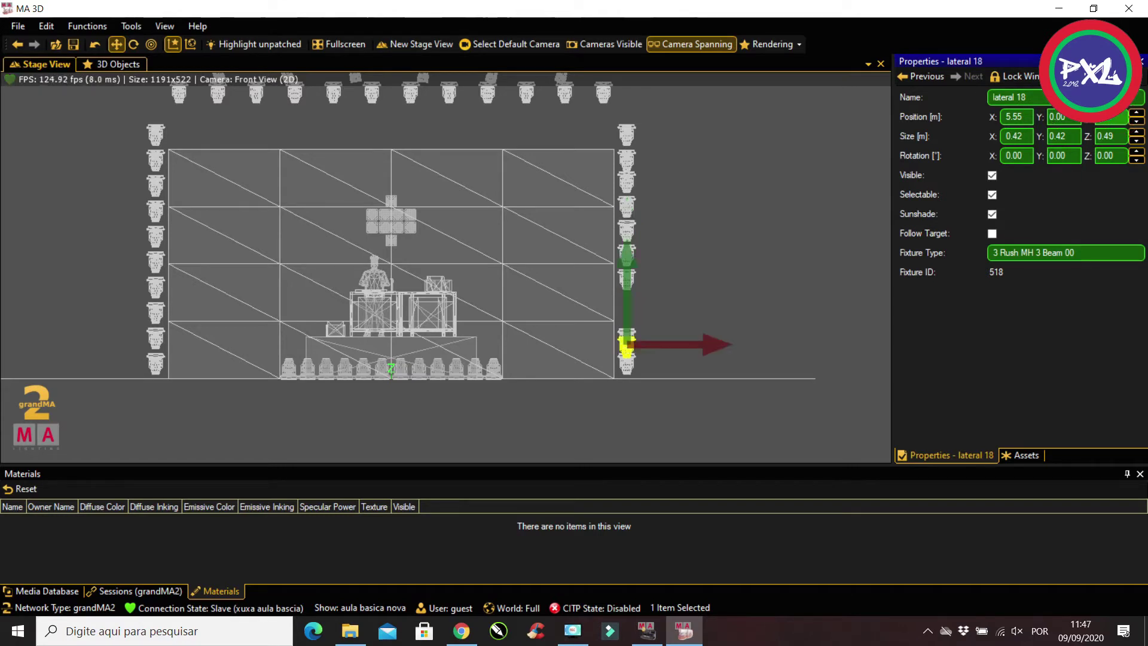
Lower the Z positions of lateral 17 and lateral 16 to match lateral 7 and lateral 6
click(637, 279)
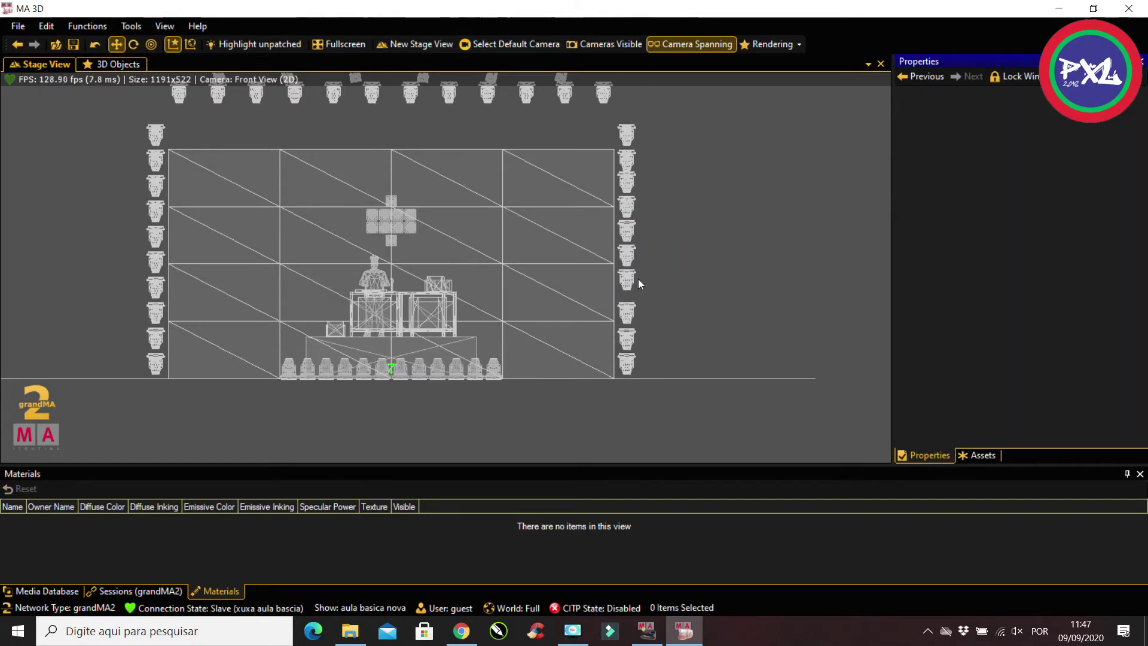
click(634, 275)
click(1119, 119)
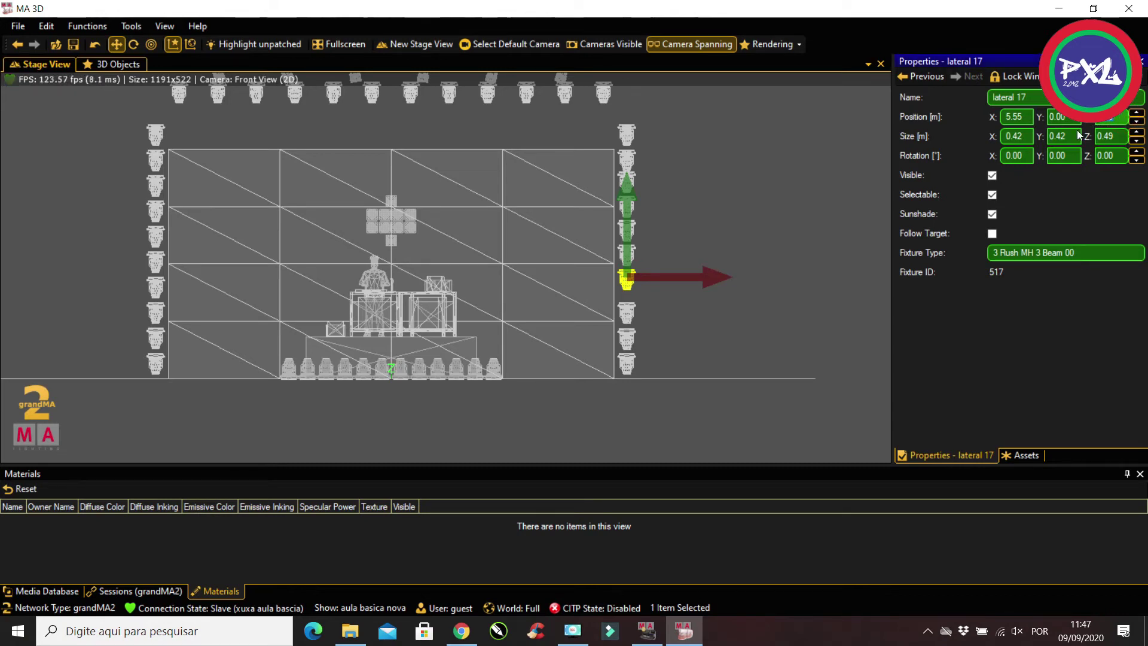
click(734, 221)
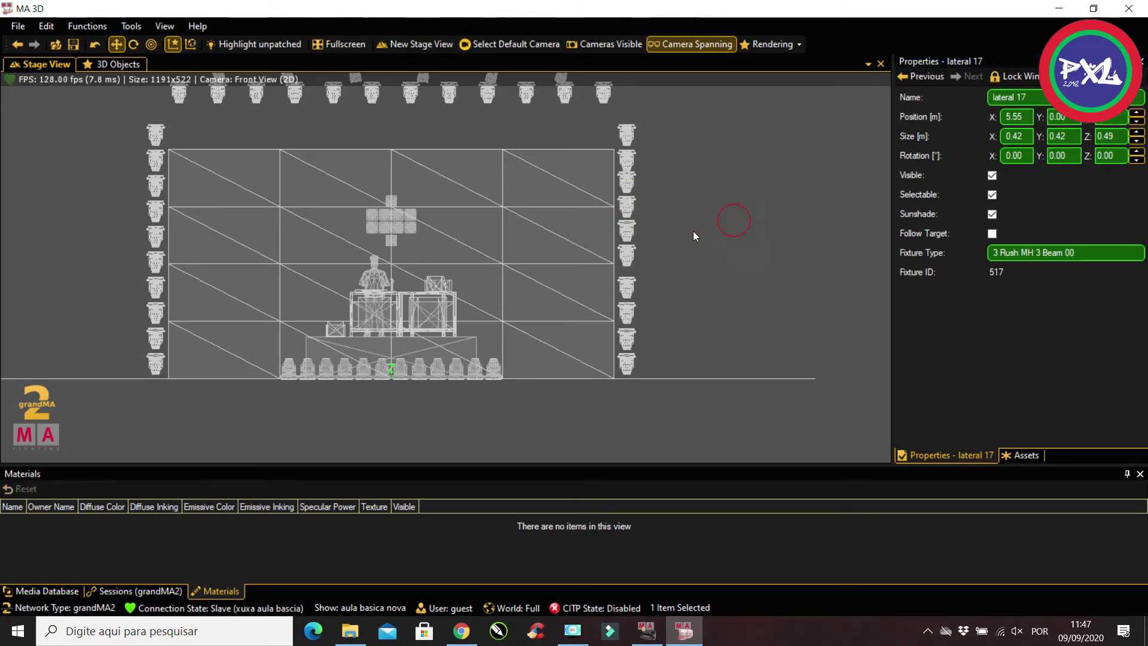
click(628, 254)
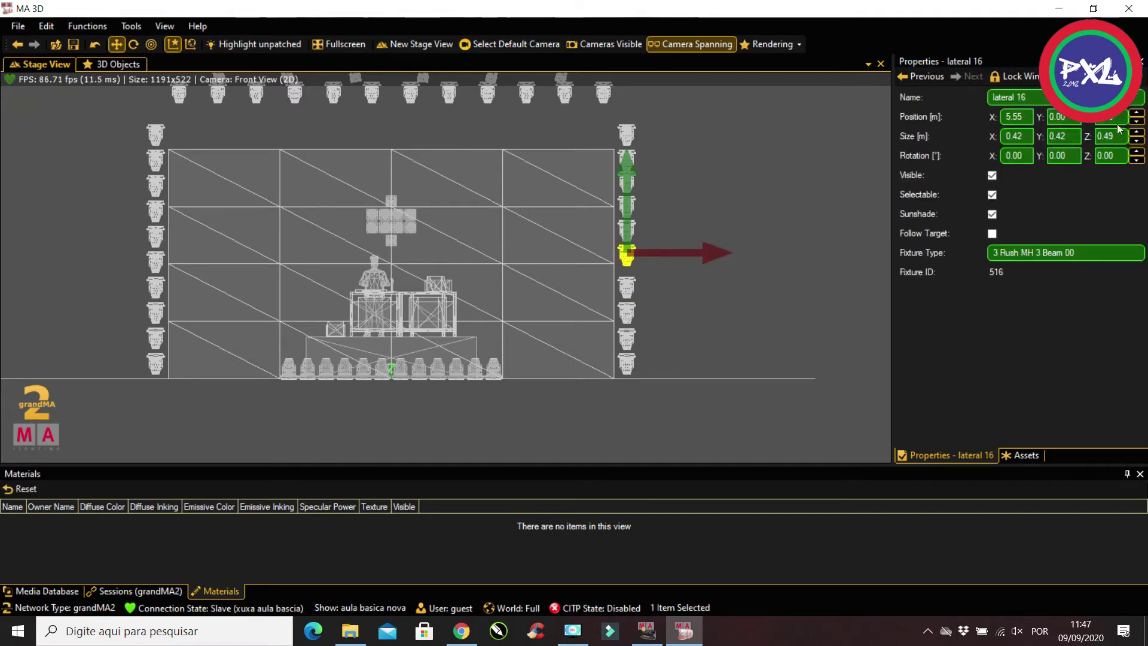
click(1112, 118)
text(2.8)
key(Return)
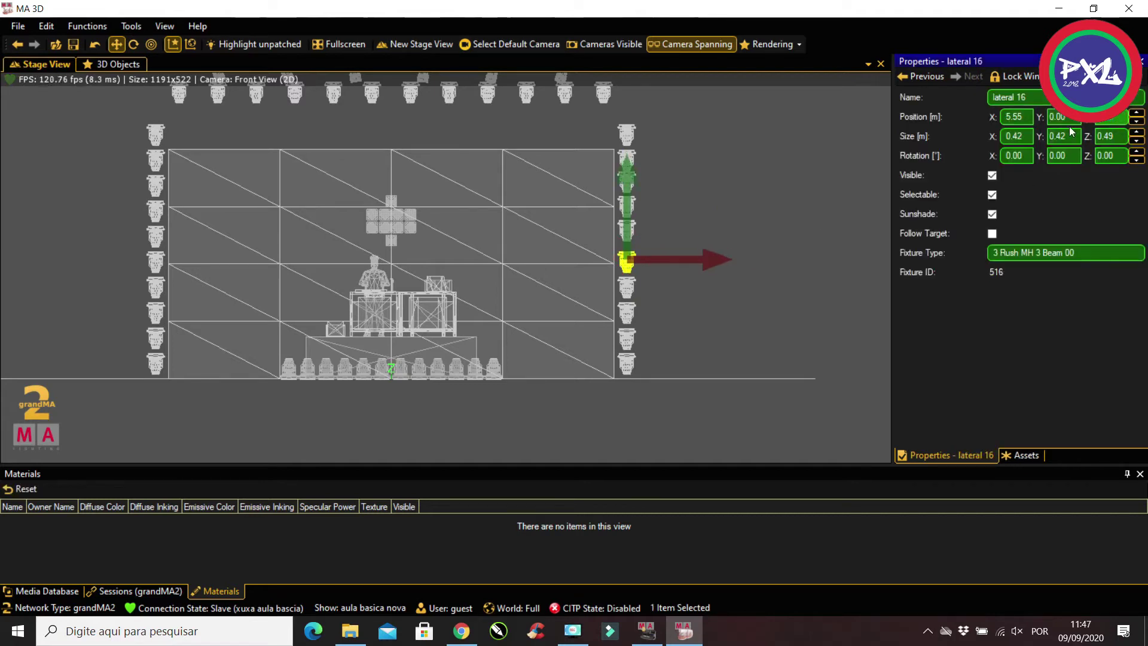
Set the Z position of lateral 15 to 3.6 m and lower lateral 14 to the height of lateral 4
click(633, 229)
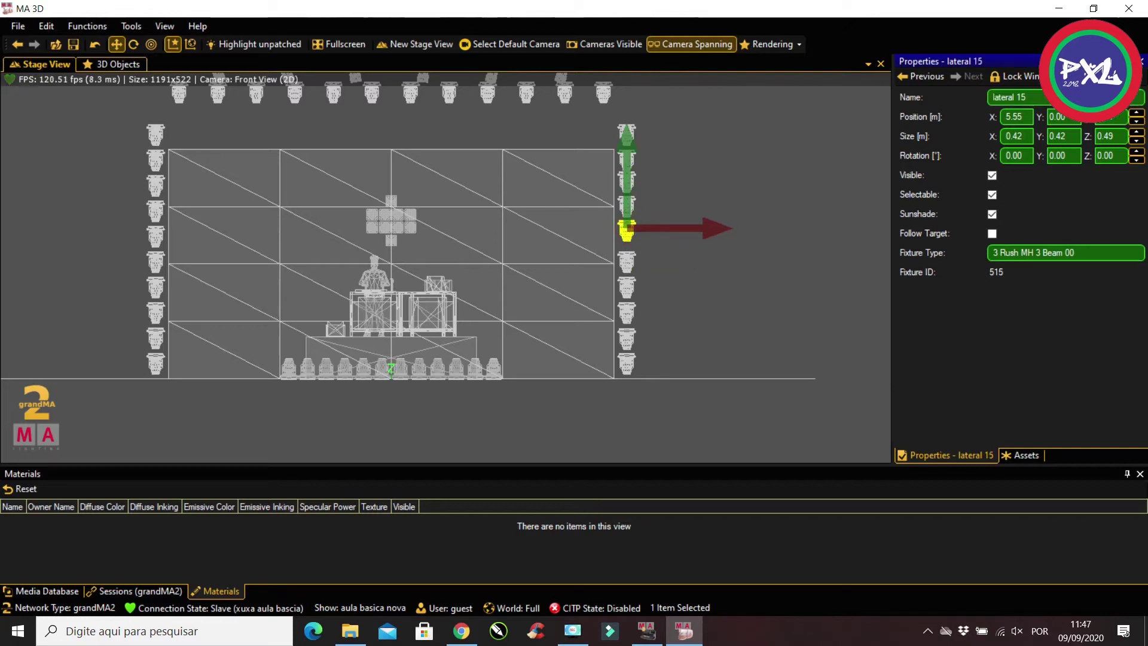
text(6.6)
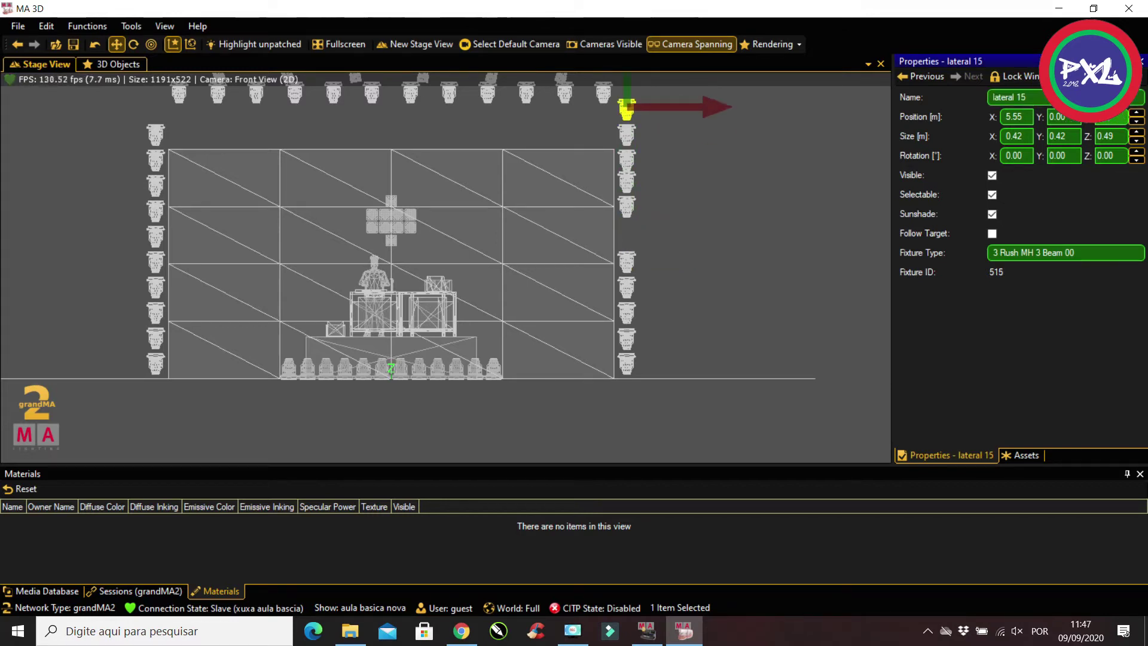
text(3.6)
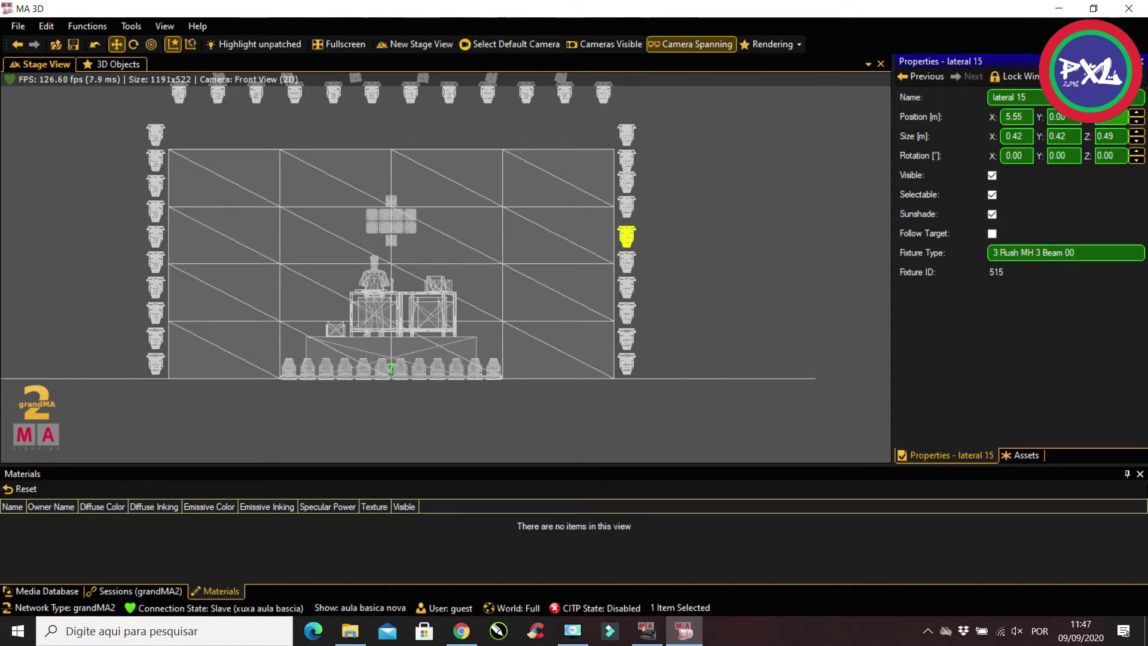
click(629, 204)
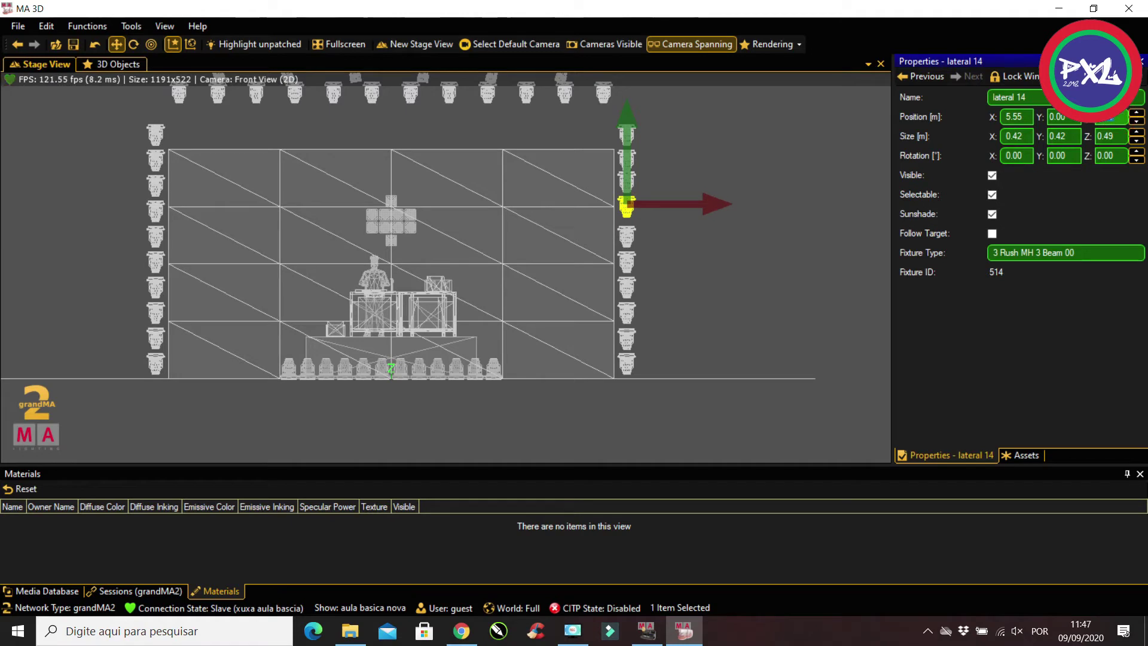
scroll(1104, 117, down, 3)
scroll(1104, 117, up, 2)
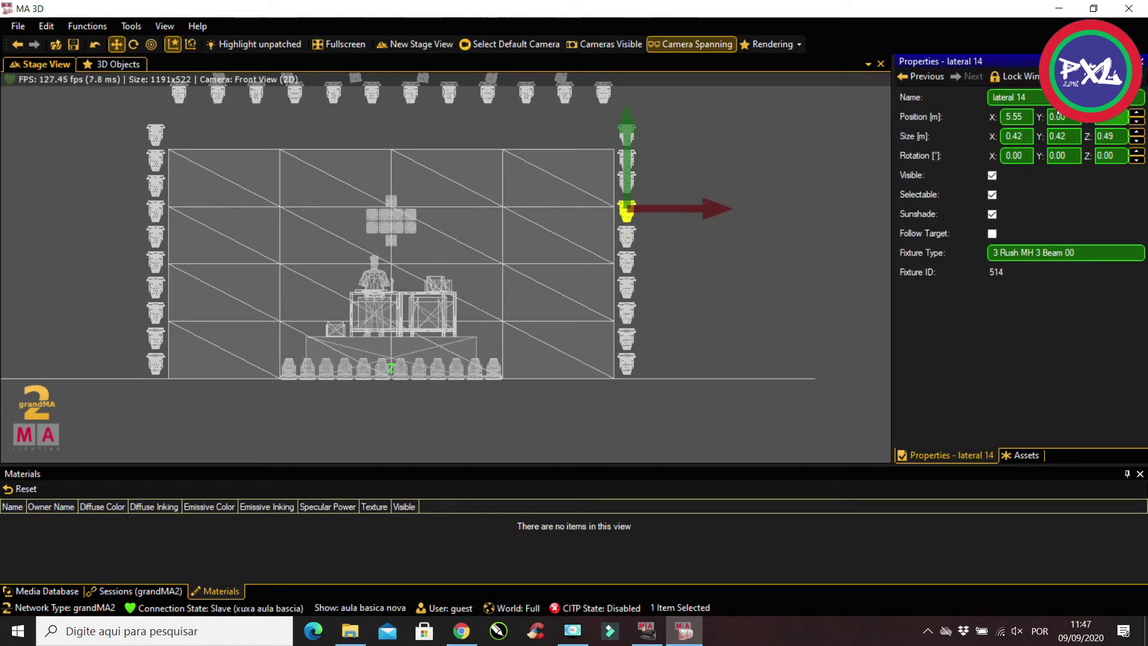
Lower the Z position of lateral 13 to match lateral 3, and check the height of lateral 11
click(633, 178)
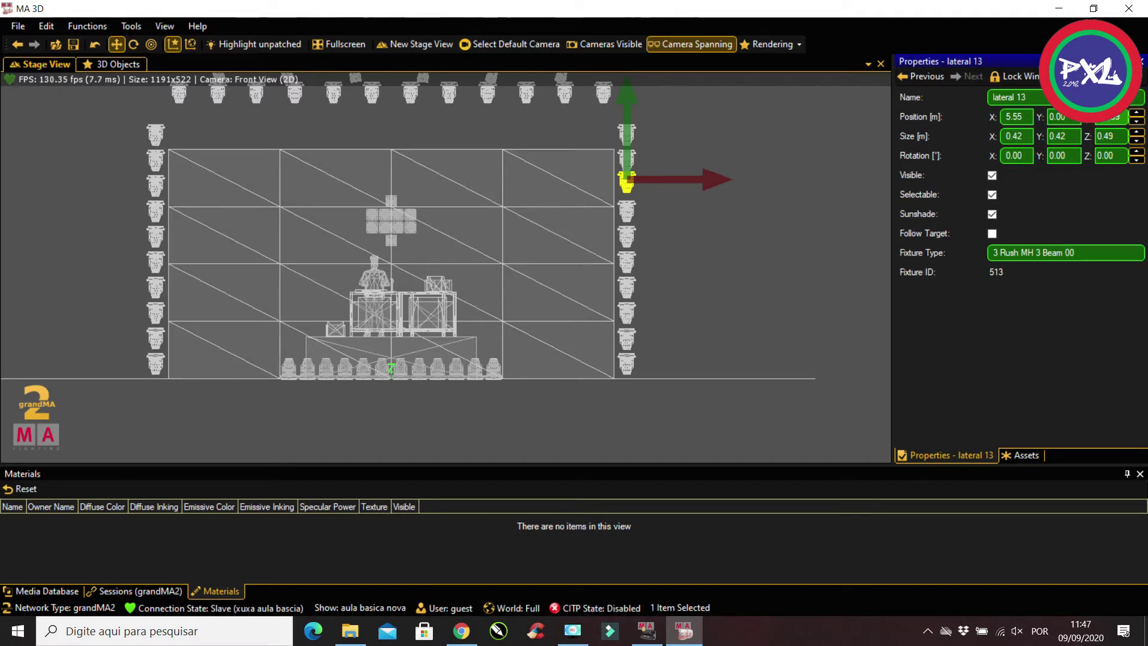
click(770, 123)
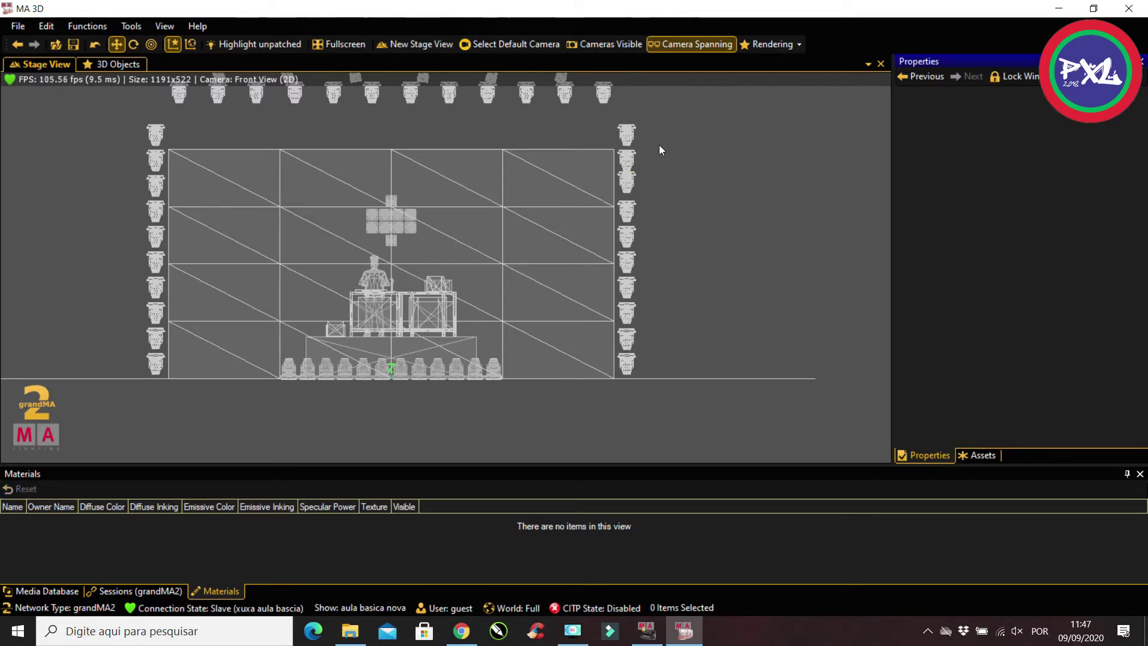
click(633, 178)
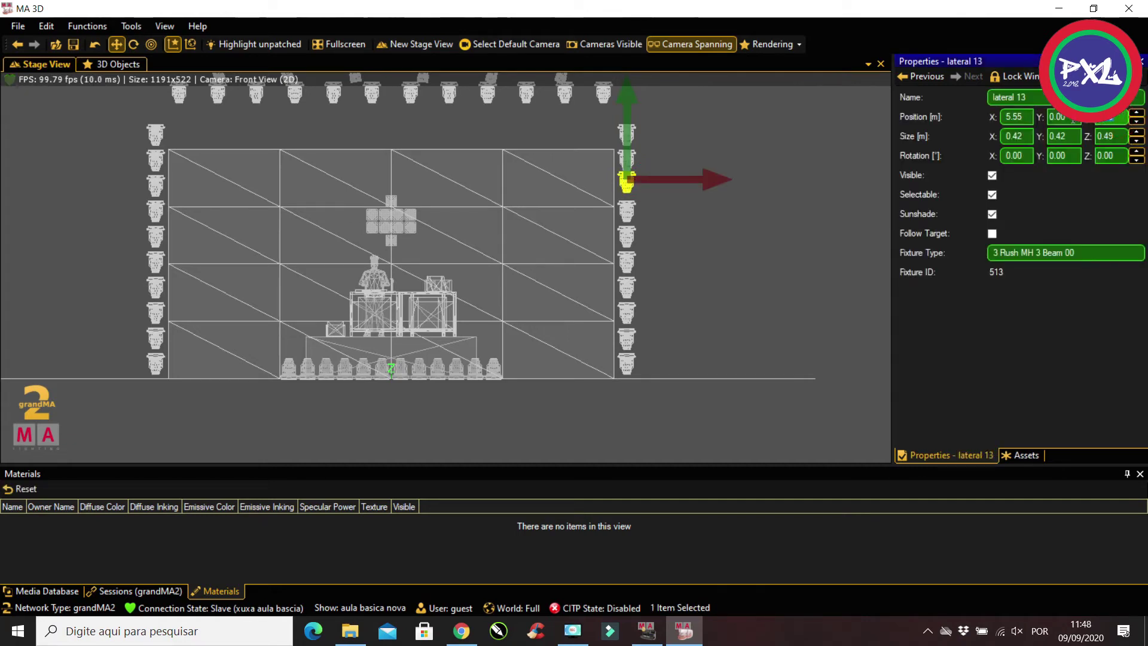
text(4.6)
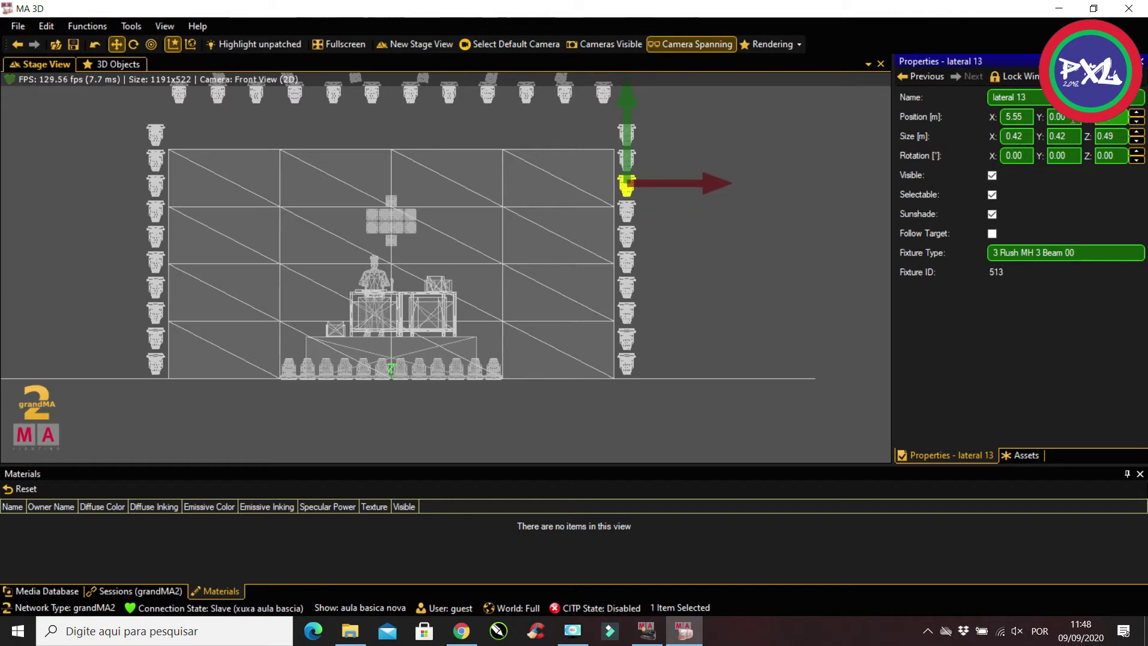
click(760, 131)
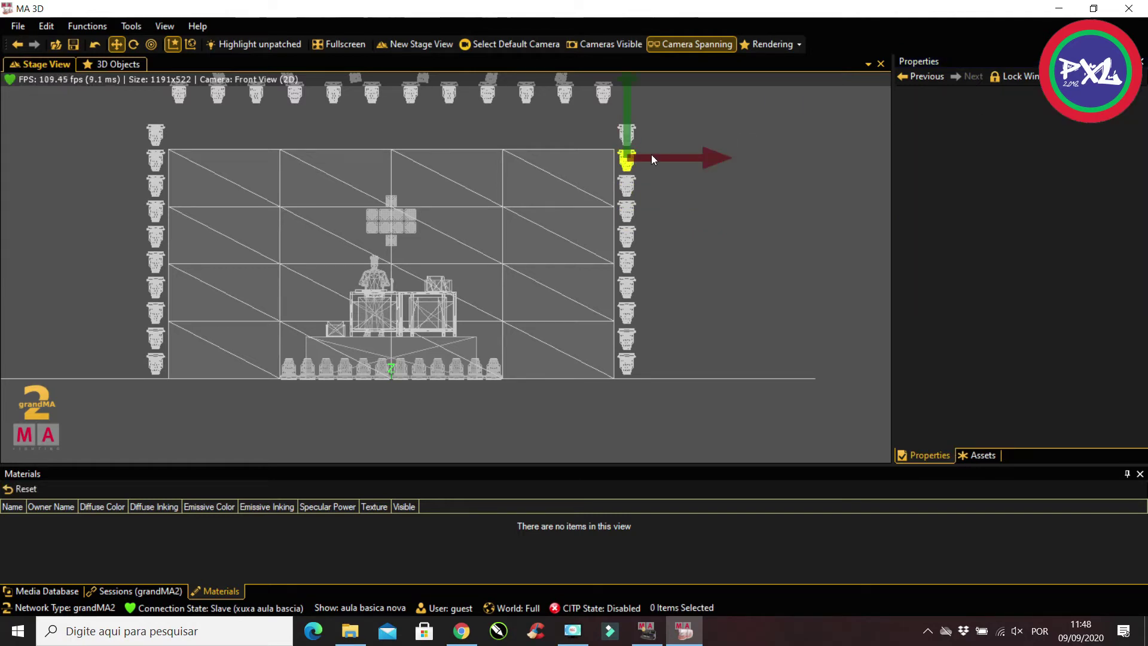
click(635, 134)
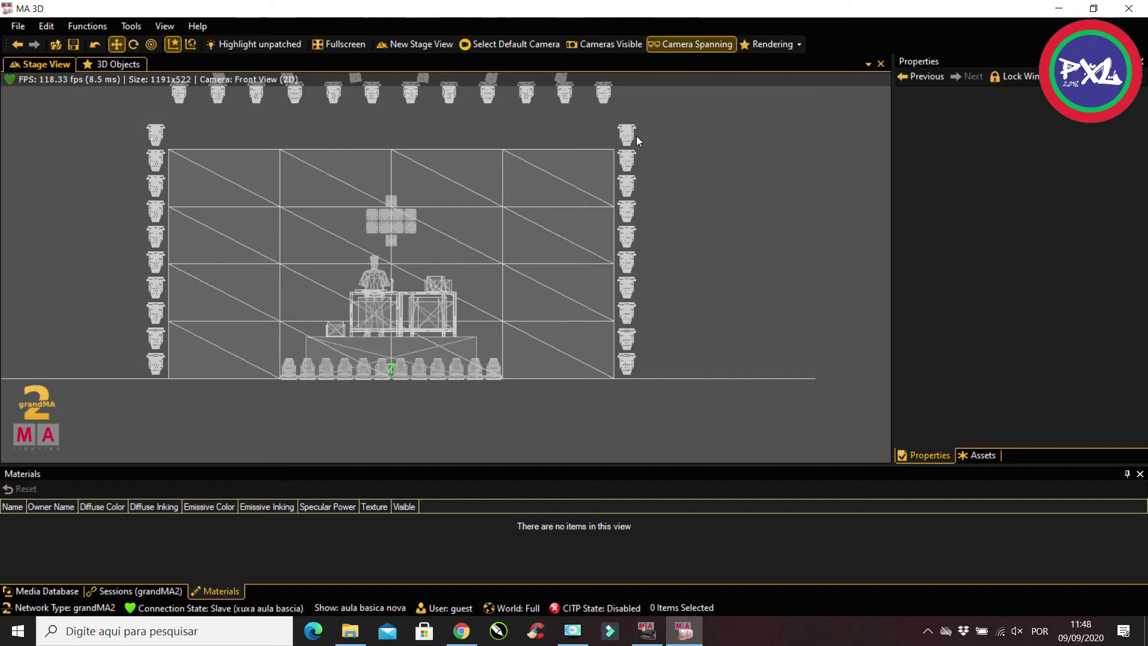
click(632, 131)
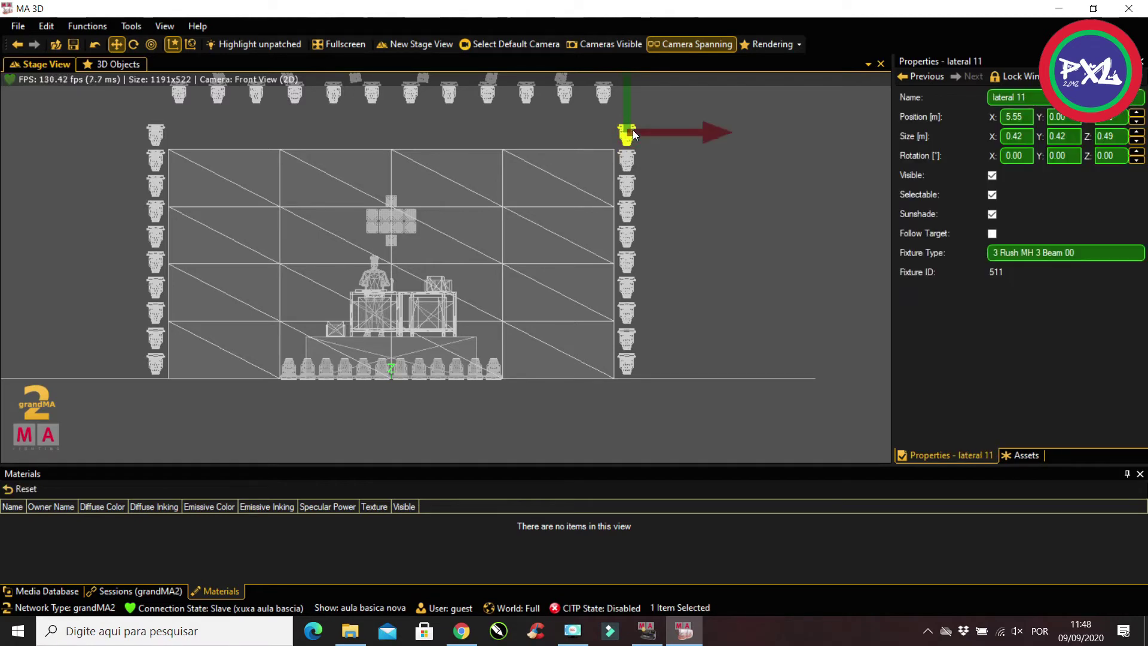
click(810, 159)
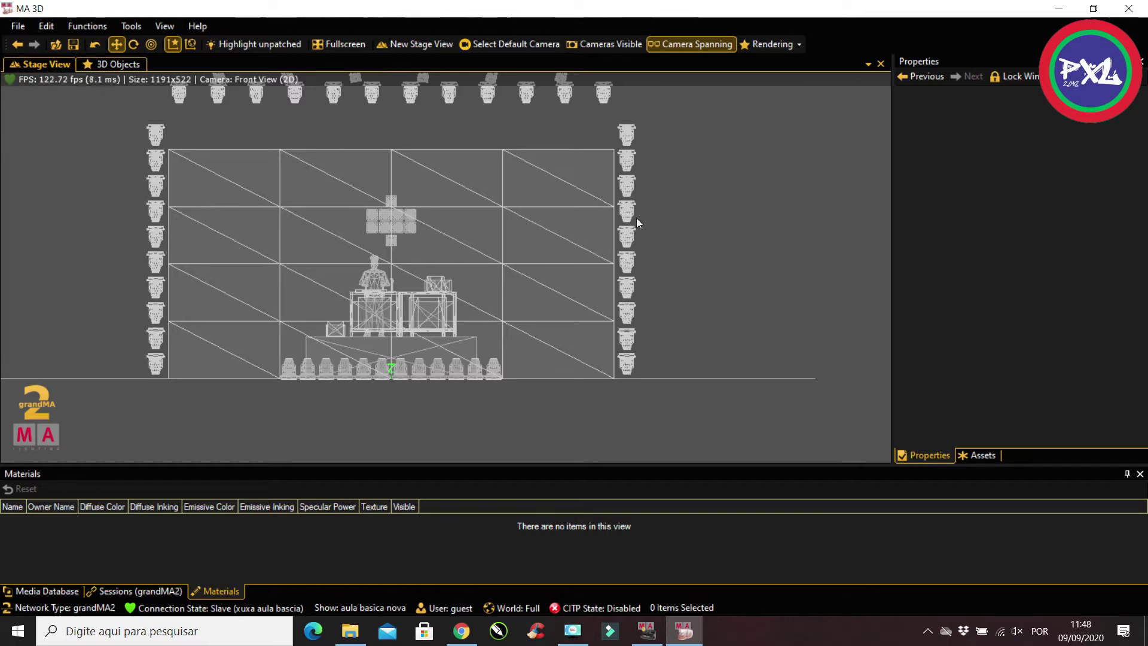
Add a Plane primitive from the media database to the stage, working in the 2D side view
click(426, 178)
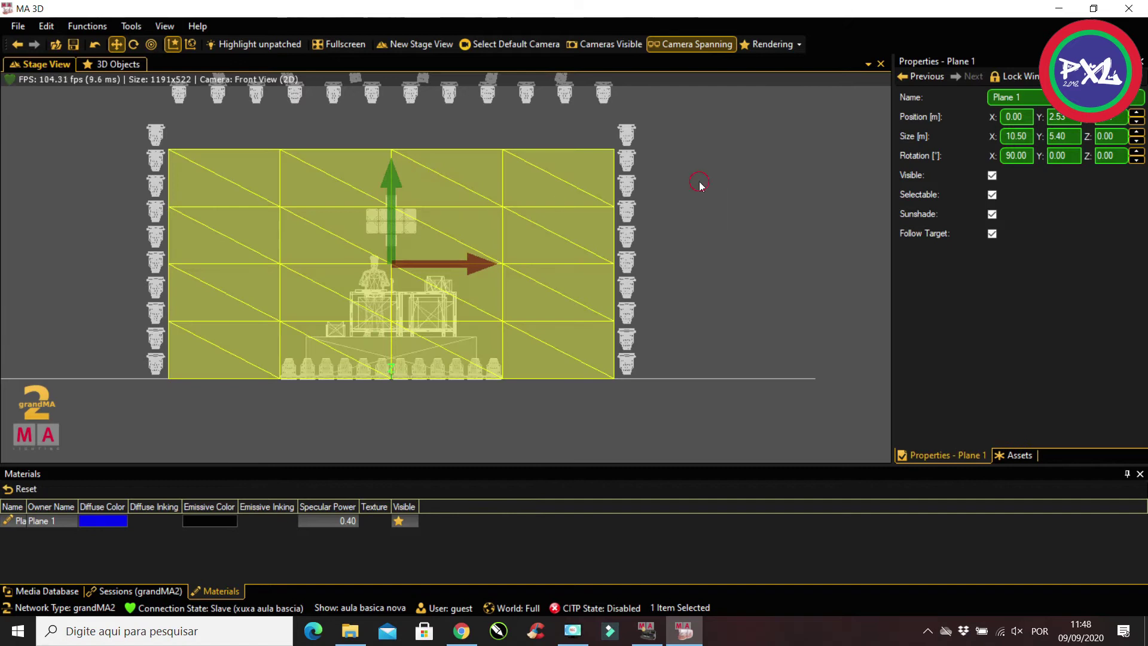
click(700, 182)
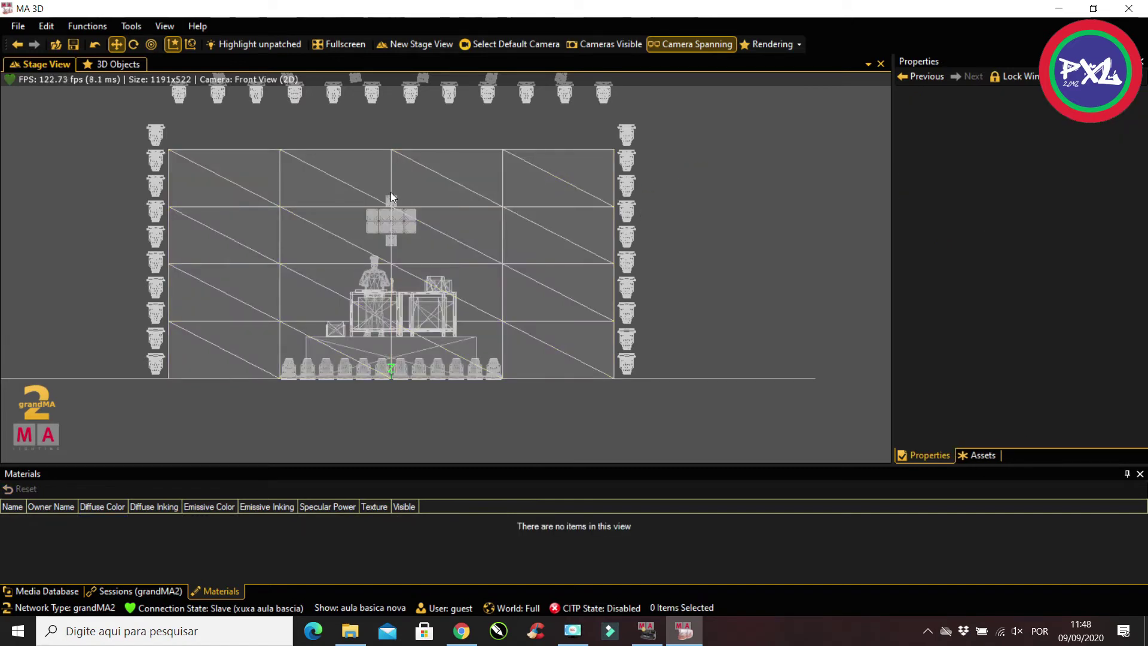
click(432, 185)
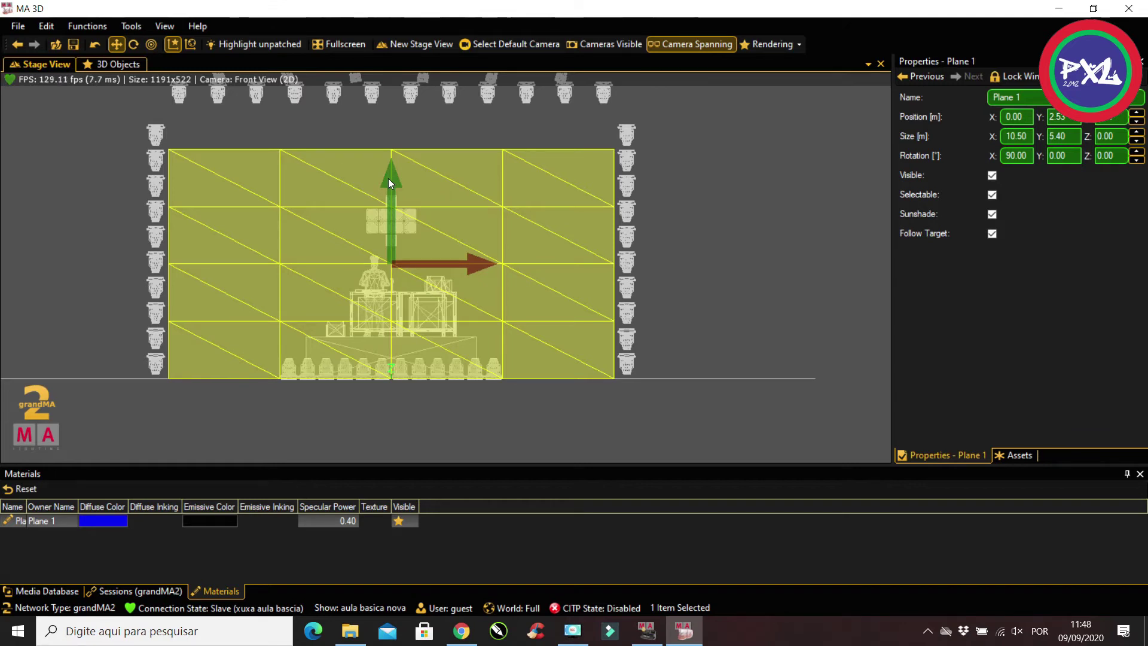
key(s)
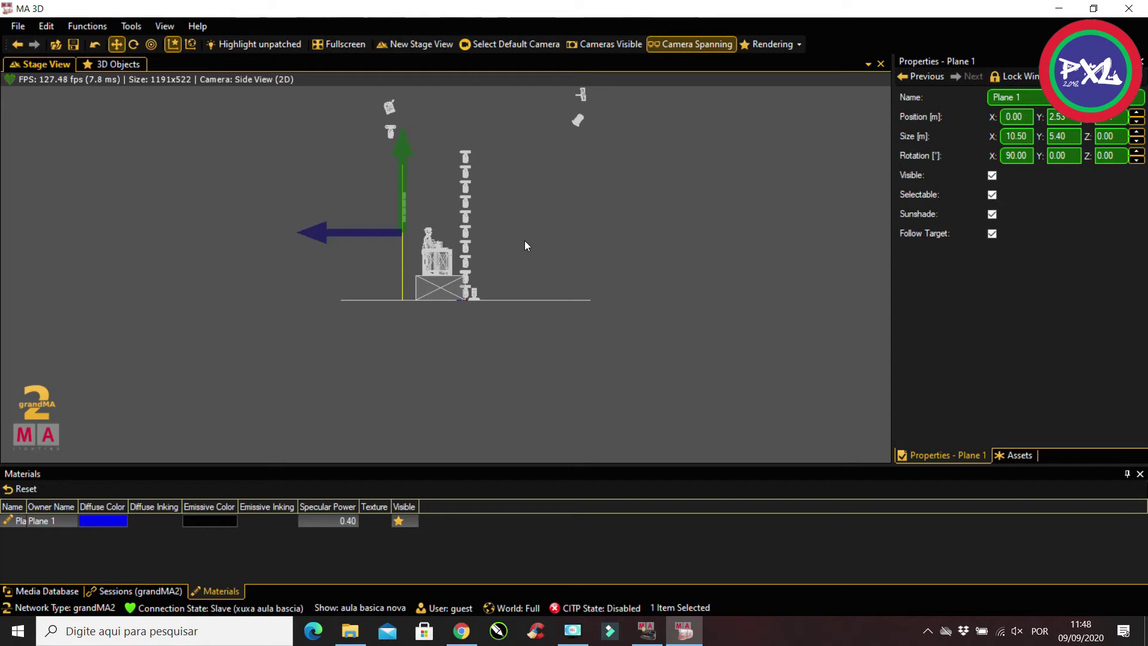
click(1020, 456)
scroll(1017, 360, up, 3)
scroll(1019, 364, up, 15)
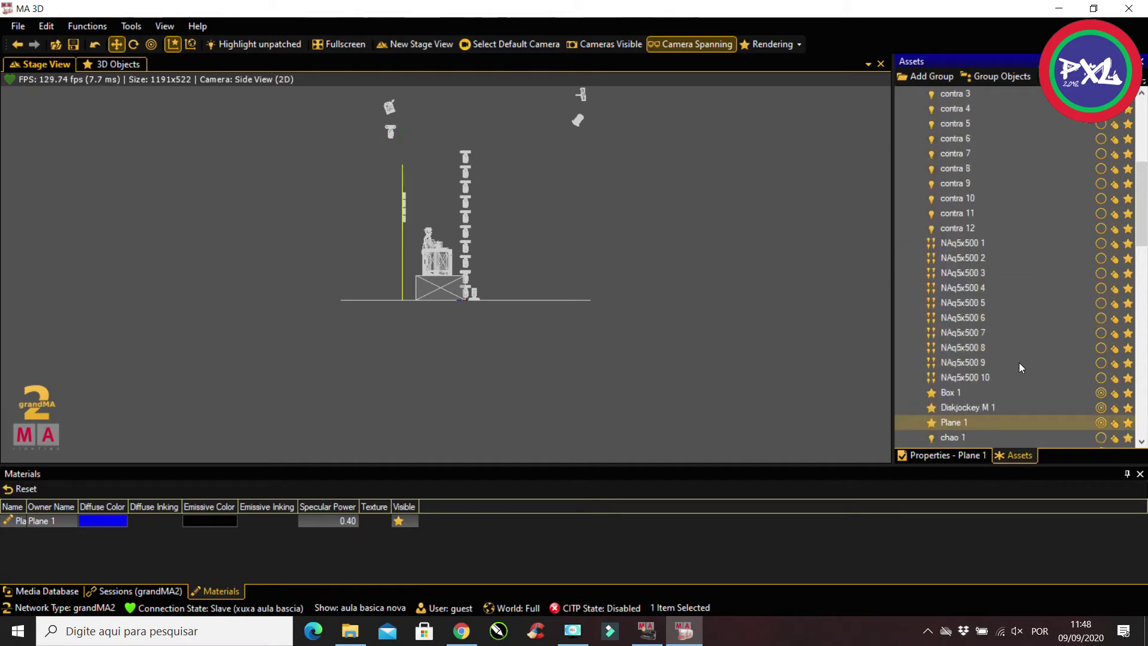
scroll(1020, 363, up, 7)
scroll(1019, 362, down, 10)
scroll(1020, 363, down, 10)
scroll(1003, 432, down, 5)
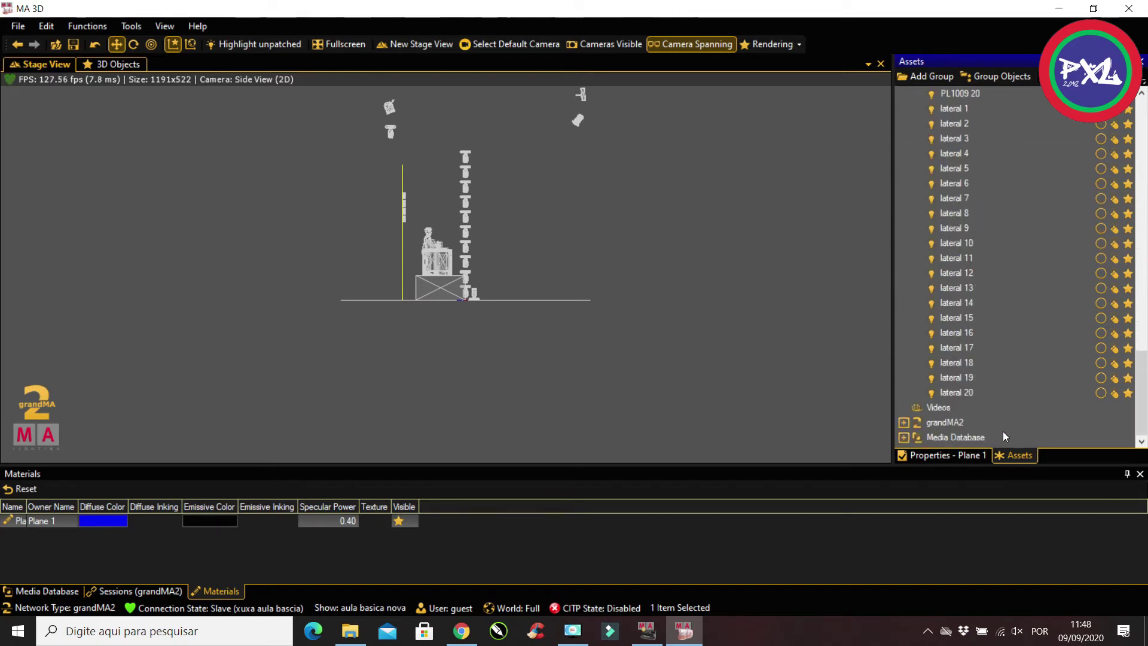
click(904, 439)
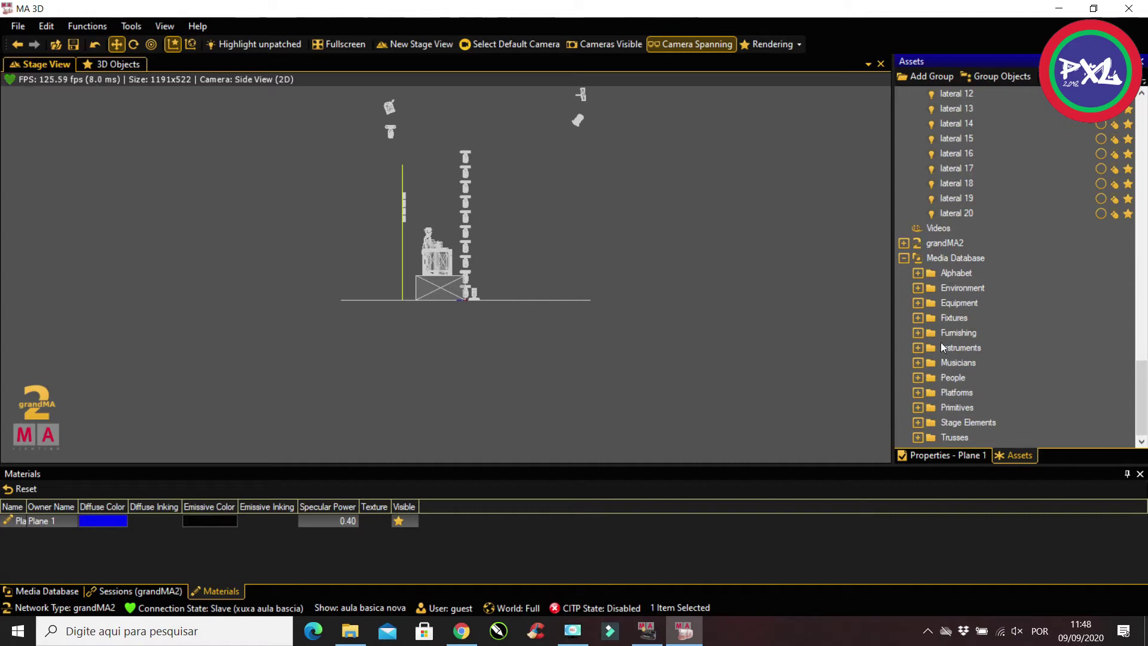
double_click(930, 408)
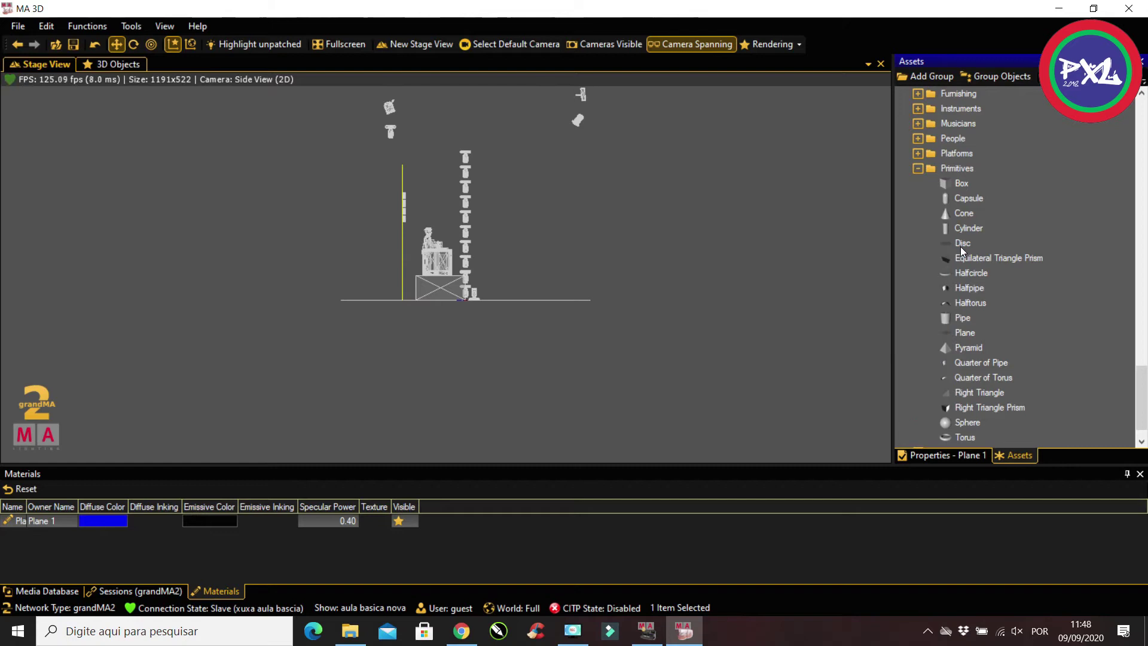
double_click(969, 336)
Move the new plane in front of the lateral columns, raise it above the floor, and set its X rotation to 90°
drag(375, 292, 505, 297)
drag(602, 217, 609, 170)
click(943, 455)
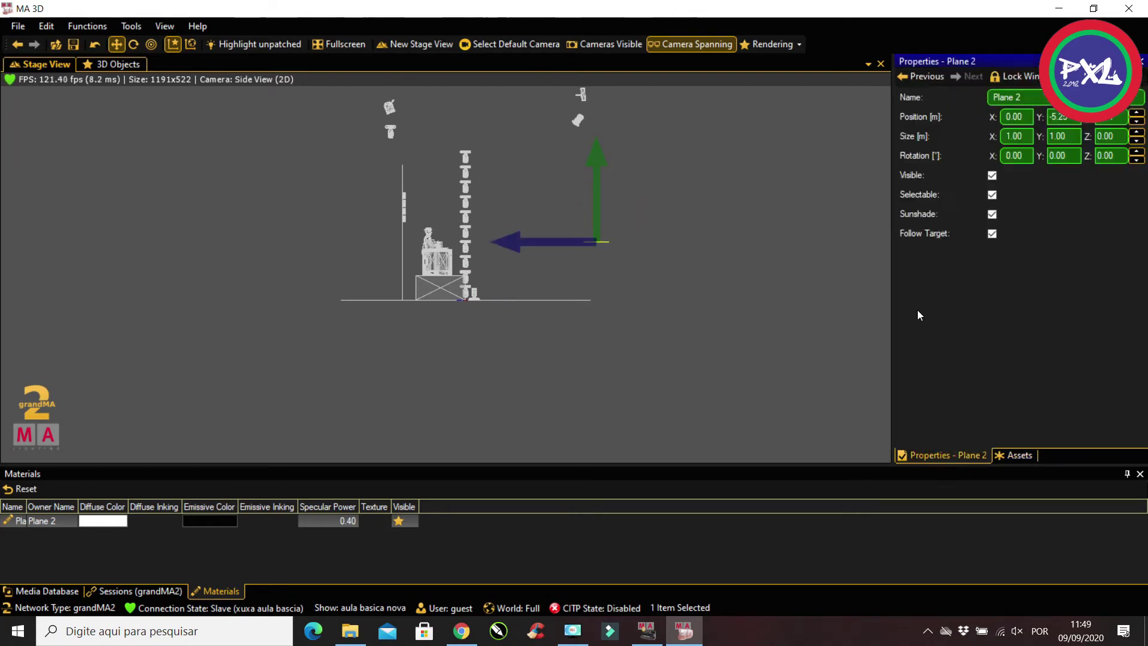
click(1005, 154)
text(90)
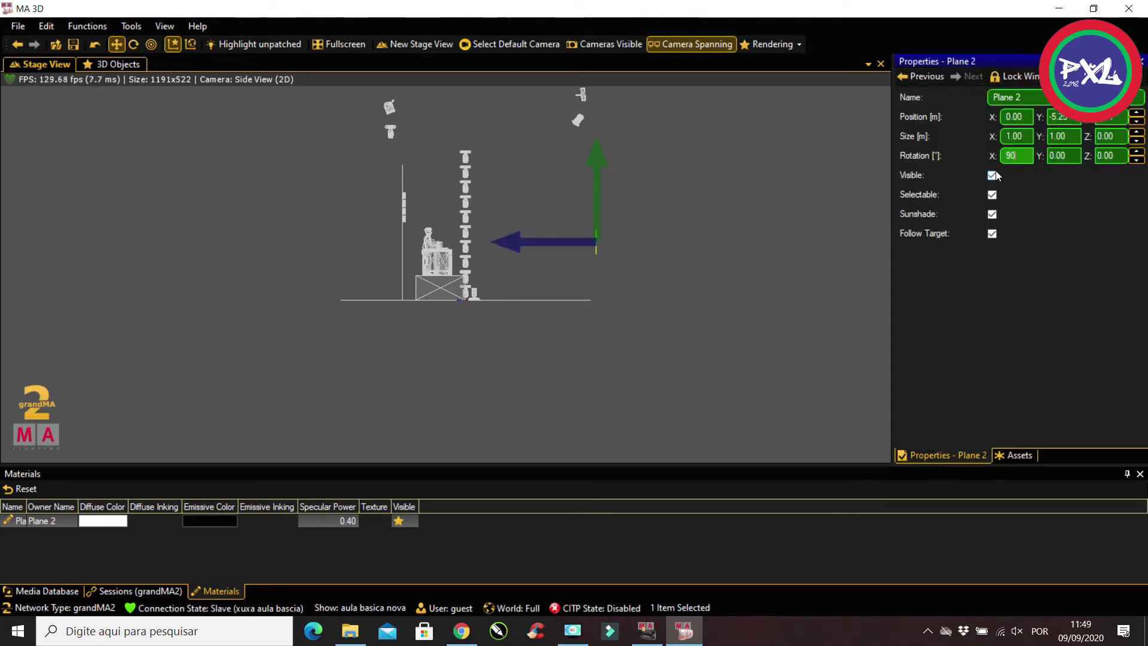
click(534, 245)
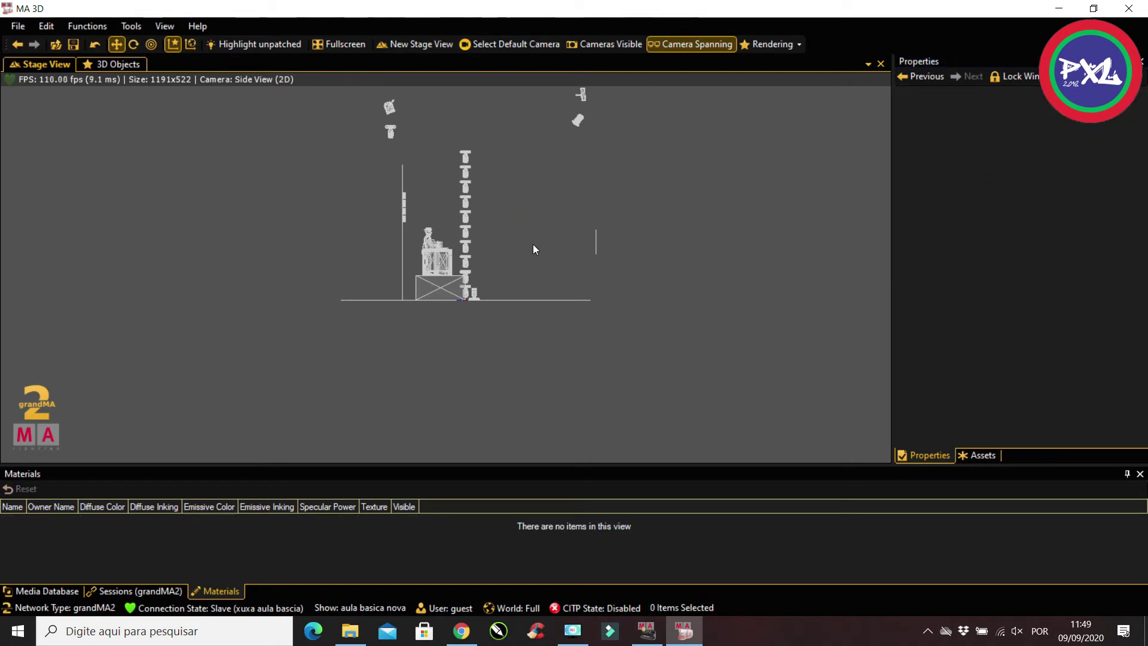
drag(619, 255, 622, 255)
click(507, 243)
key(Page_Down)
key(Page_Down)
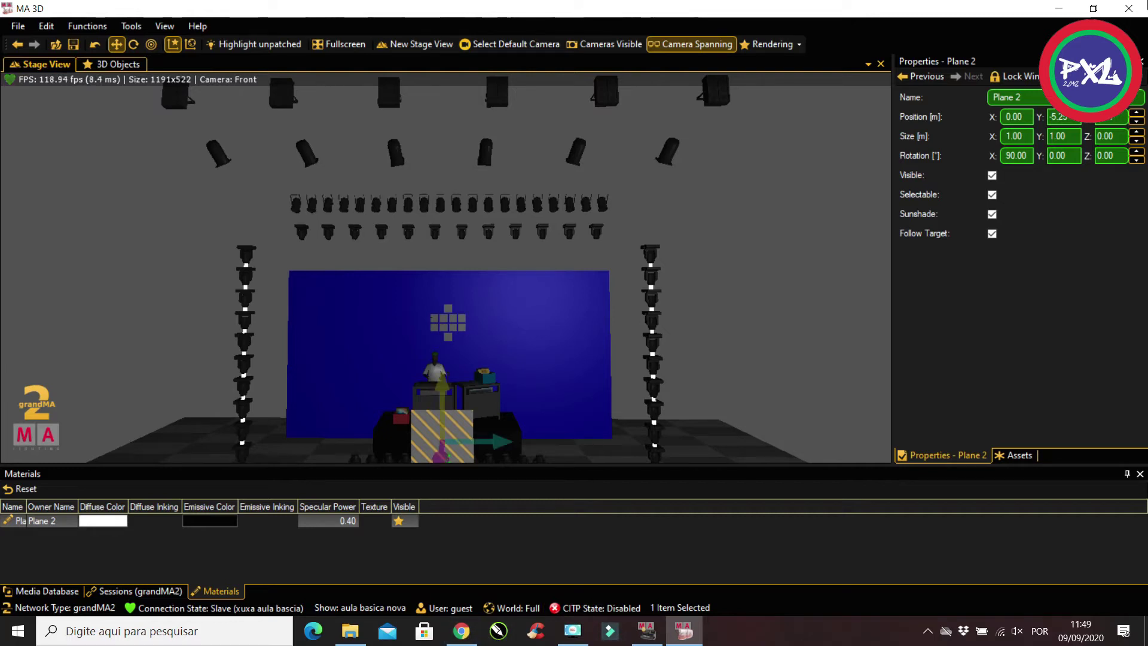
Apply the desktop image 1l.png as the new plane's texture, using the local disk as the source
click(1060, 9)
click(1060, 9)
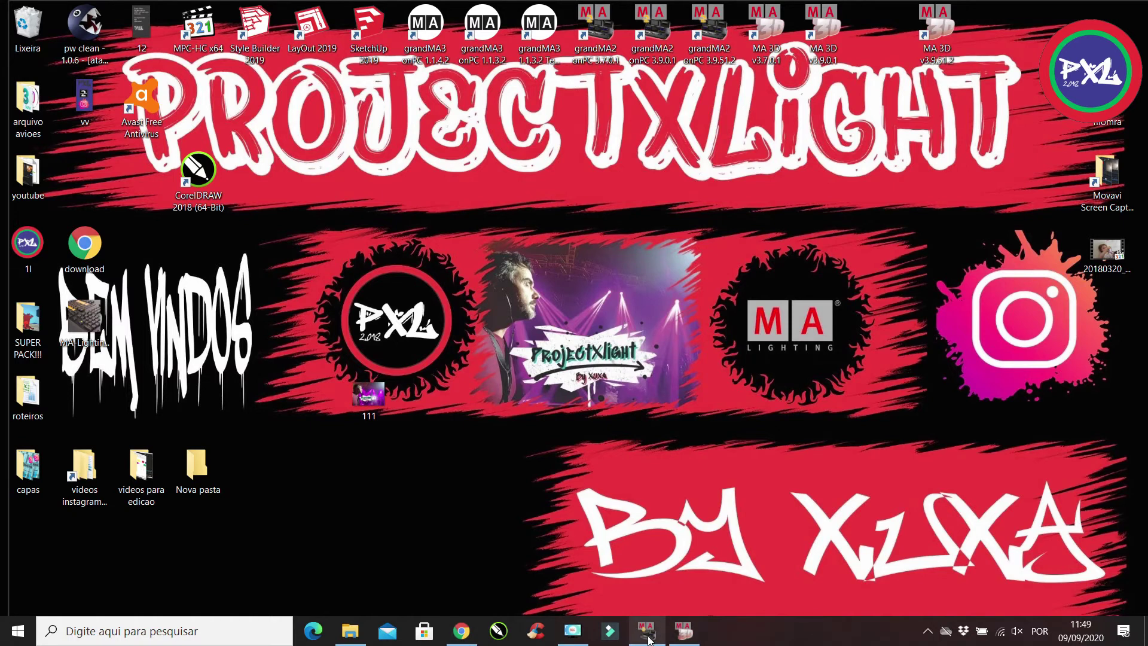
click(682, 636)
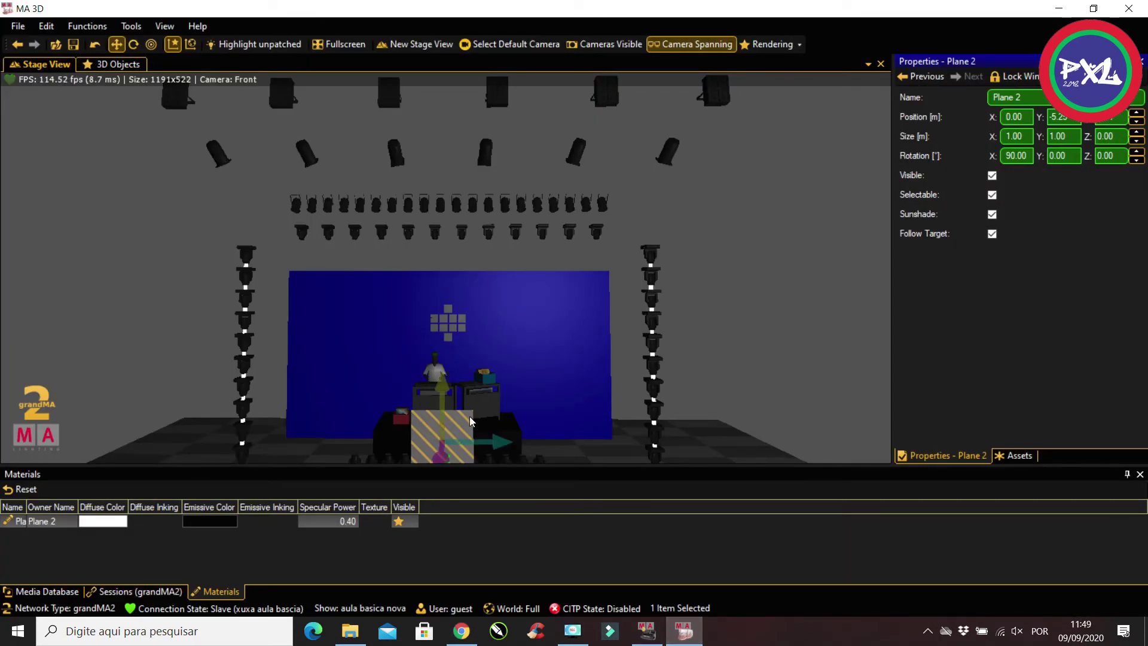
click(377, 522)
click(382, 522)
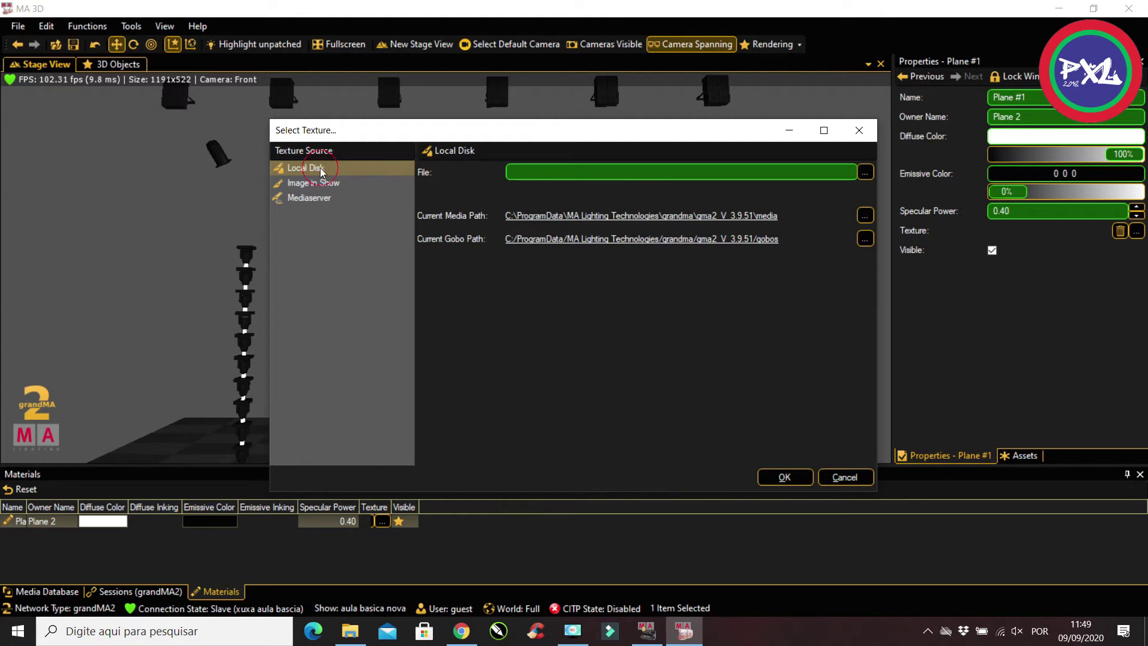
click(865, 174)
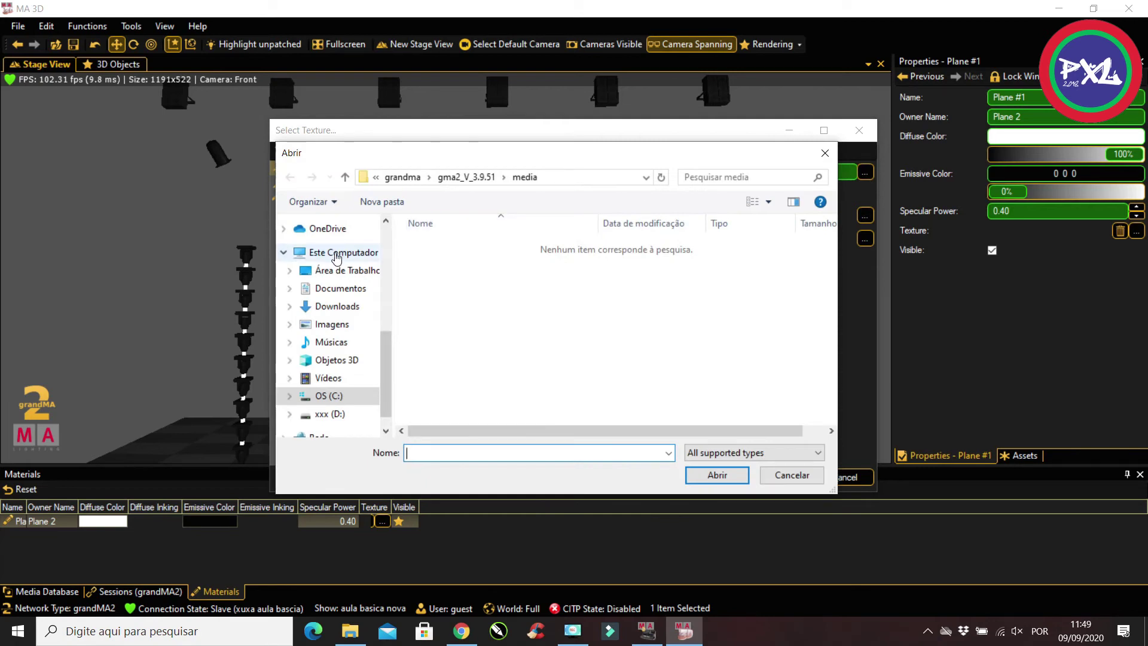
click(335, 271)
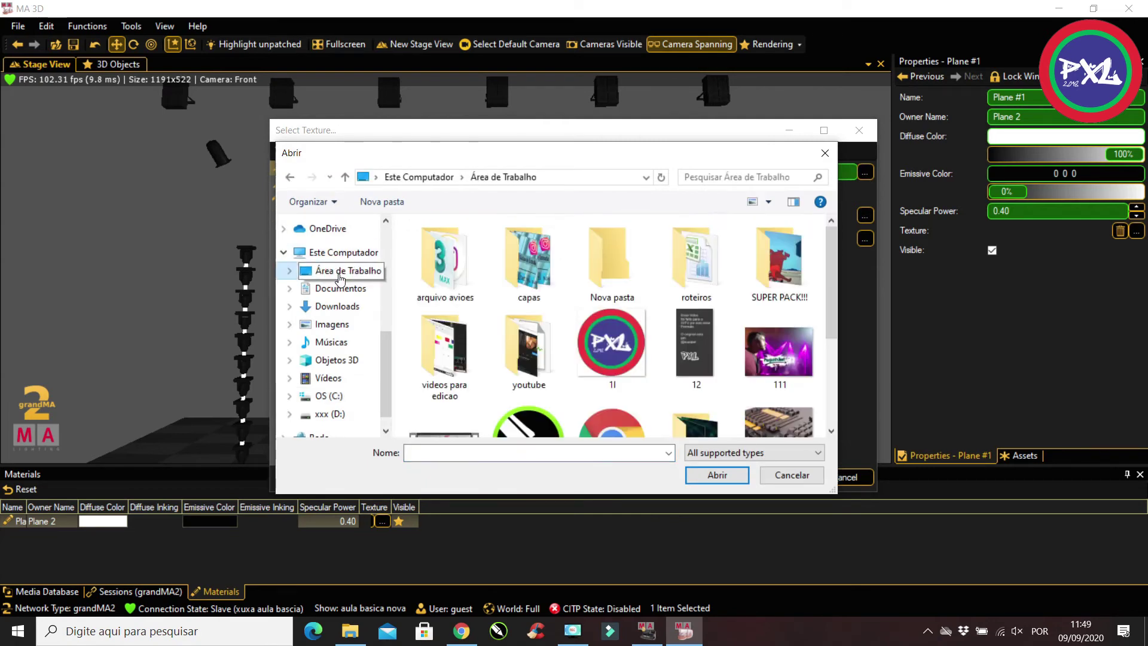
double_click(612, 352)
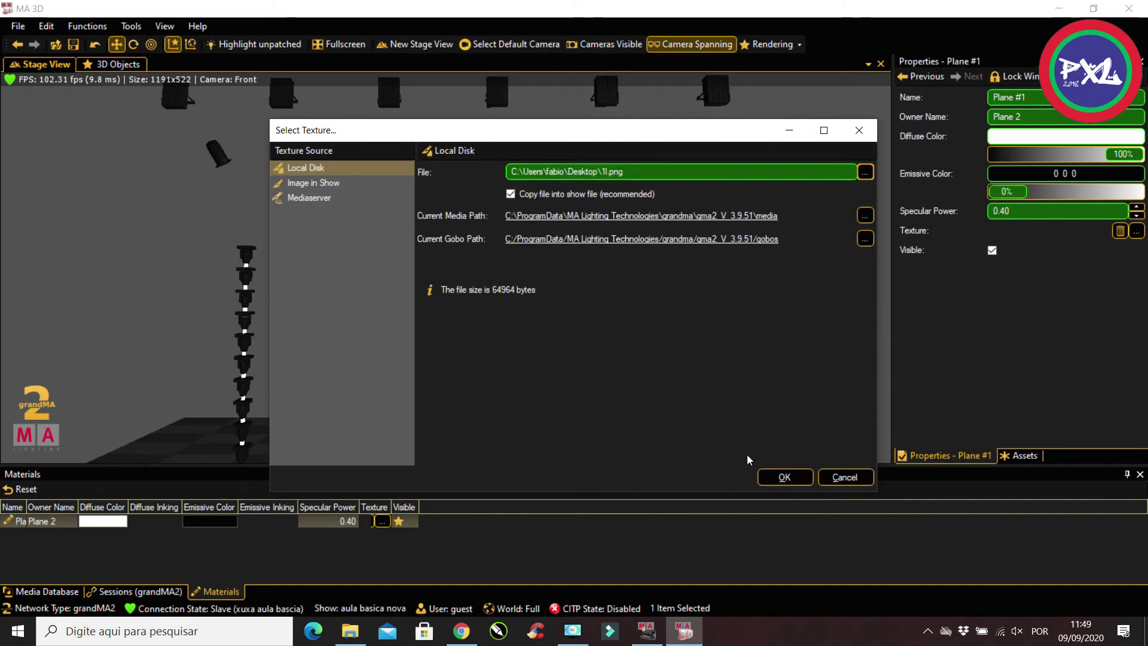
click(783, 476)
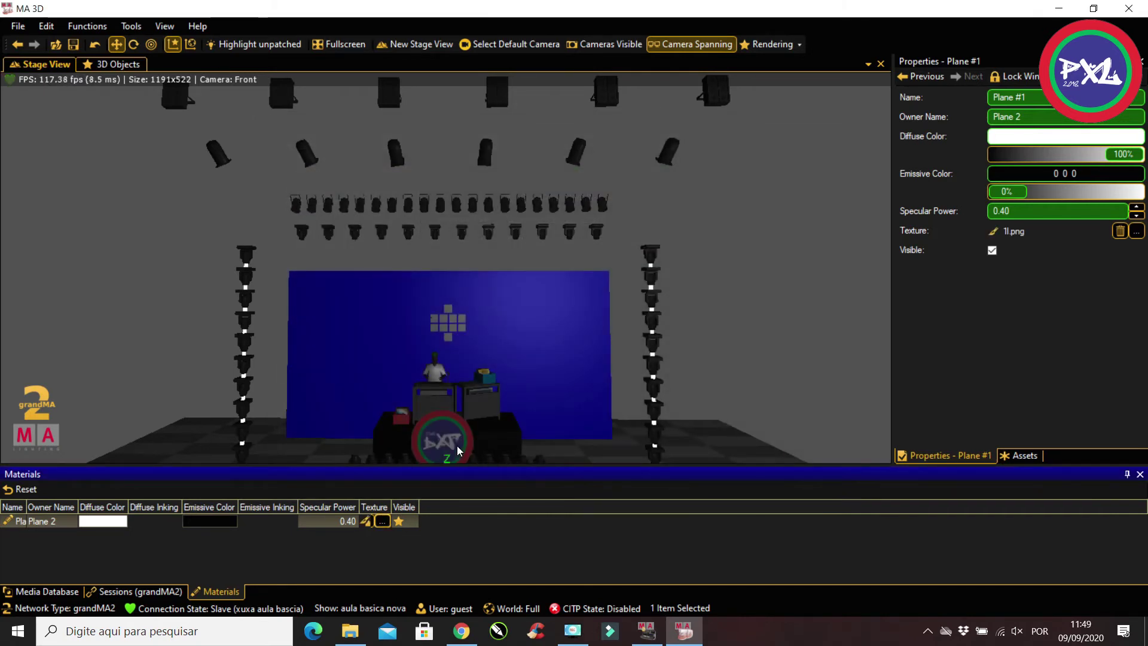
Raise the textured logo plane and shift it over the backdrop's upper left area, at X about -1.77 m
click(458, 450)
drag(447, 445, 446, 254)
drag(494, 304, 385, 311)
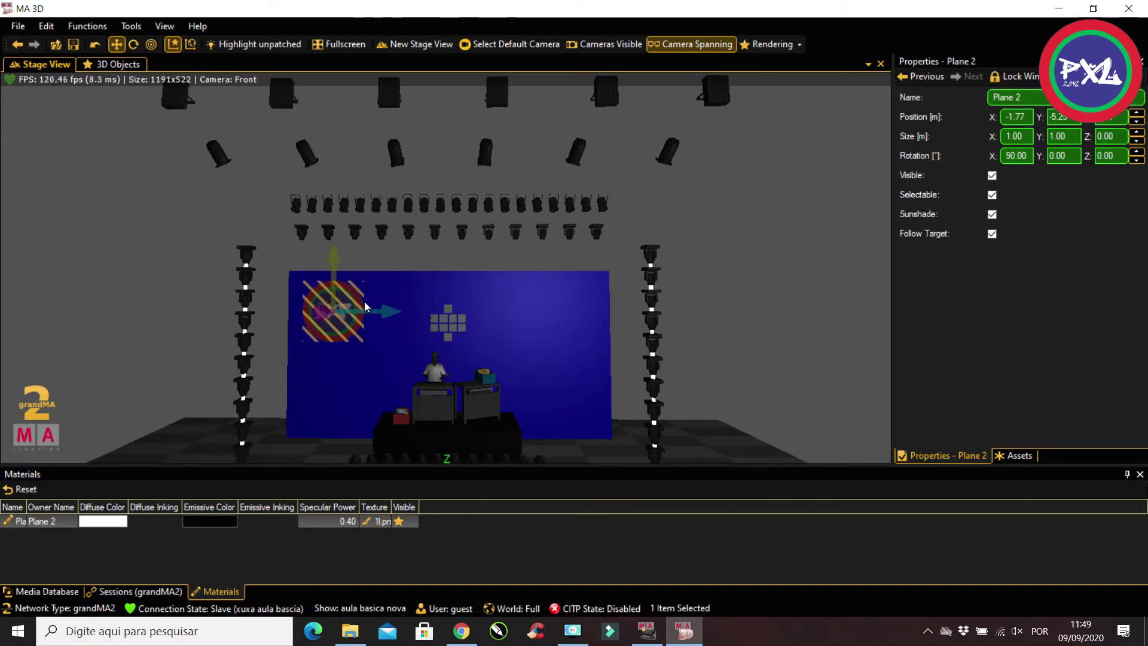
Set the logo plane's Y and Z rotations to 180° to turn the image the right way round
click(1061, 157)
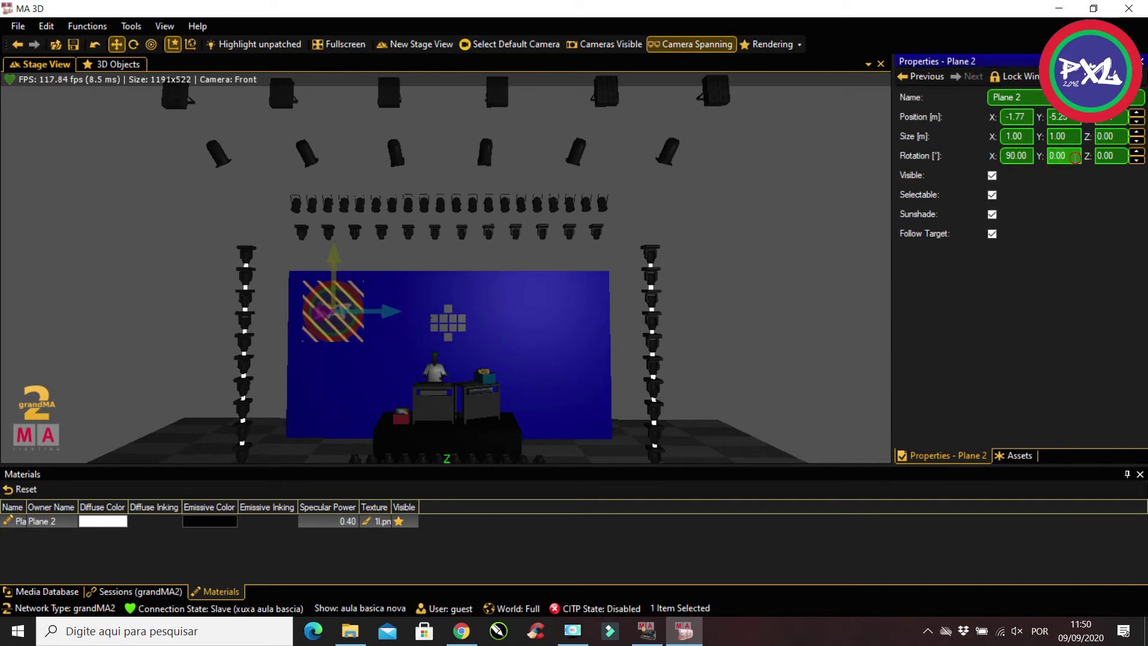
text(180)
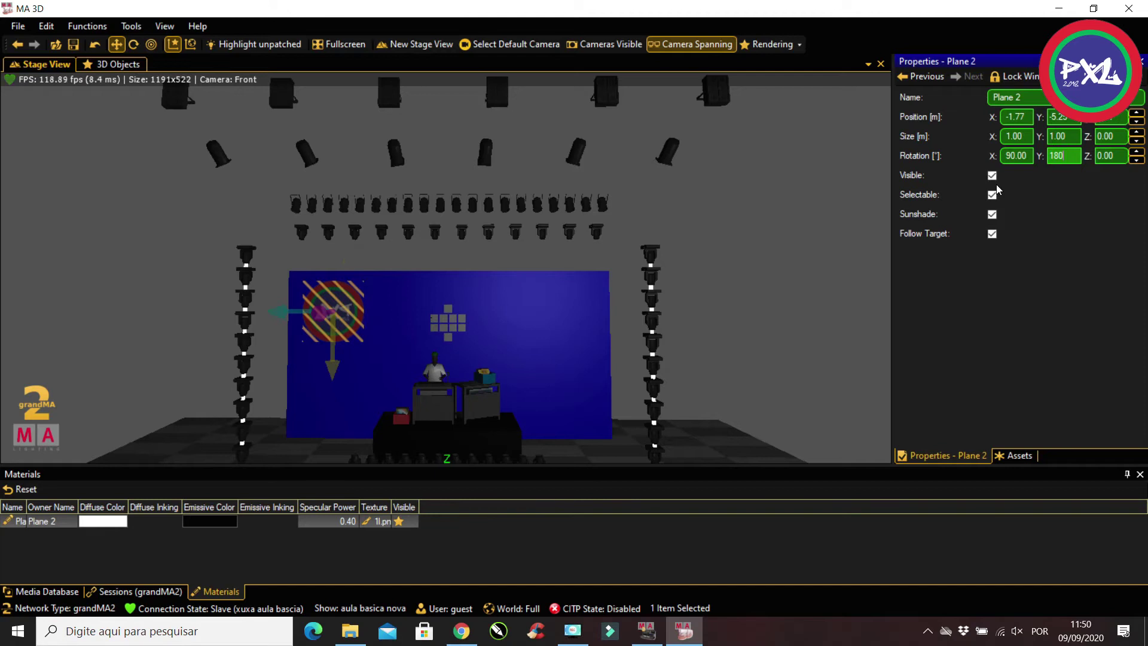
click(1113, 157)
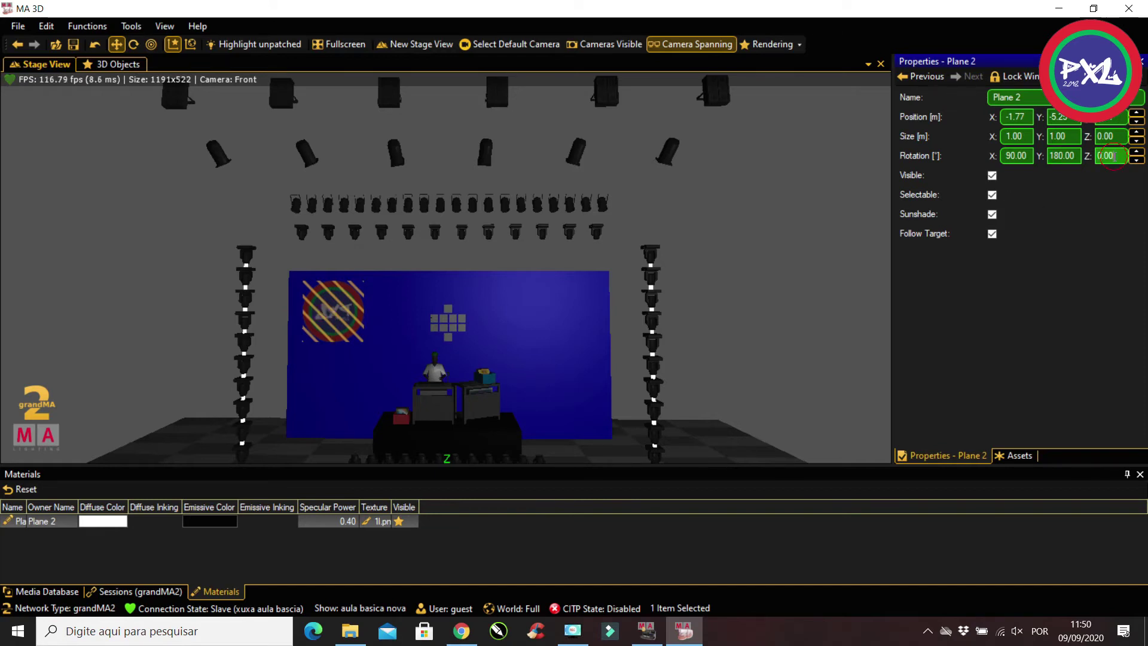
text(180)
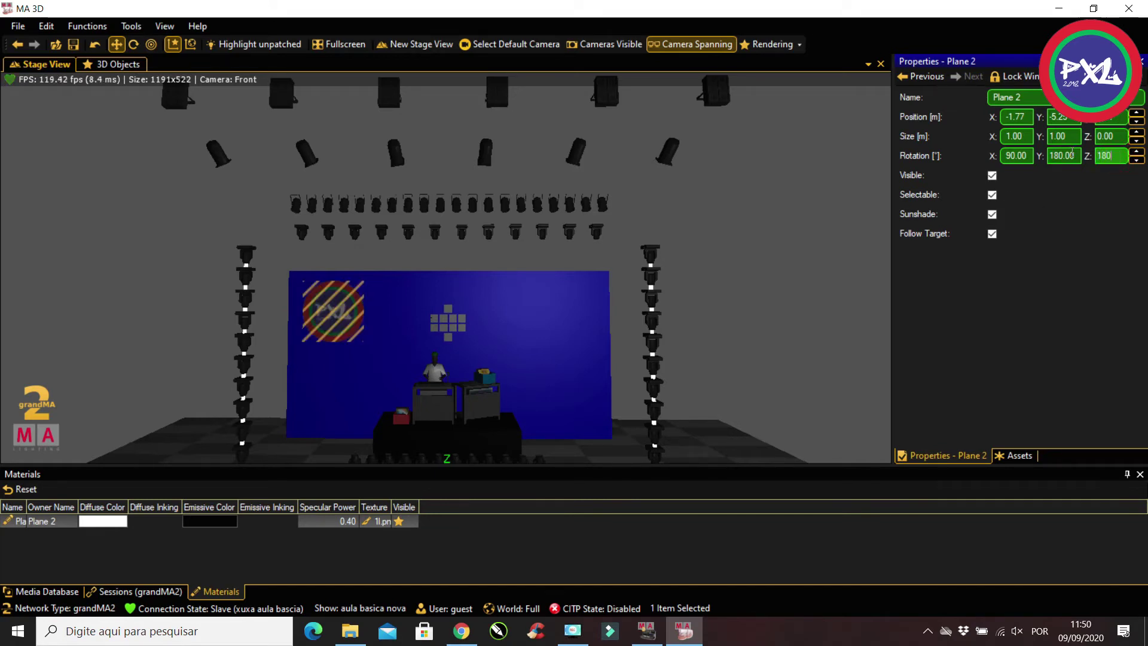
click(854, 238)
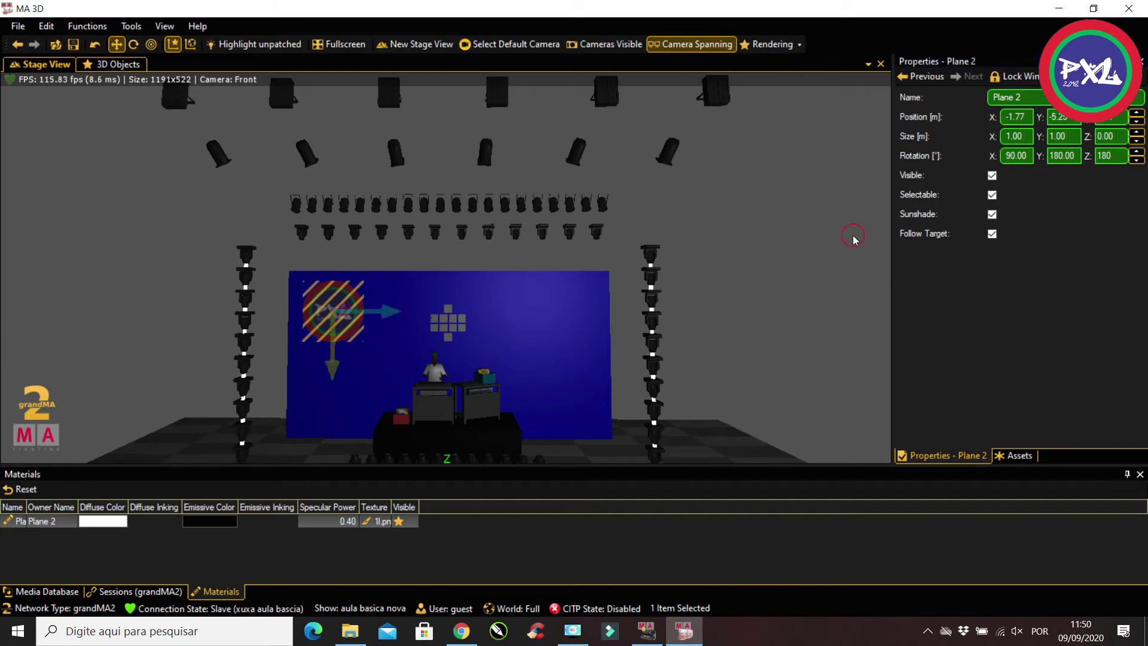
Position the logo plane in the backdrop's upper left corner using the 2D front view, at X about -4.70 m
click(350, 318)
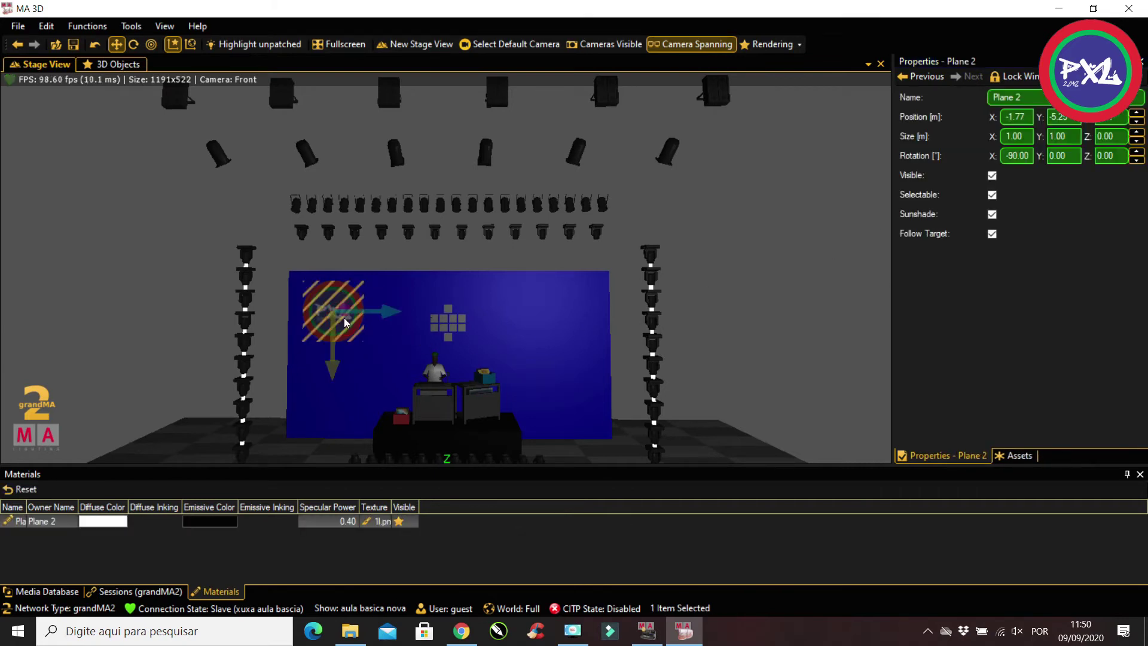
drag(383, 312, 375, 314)
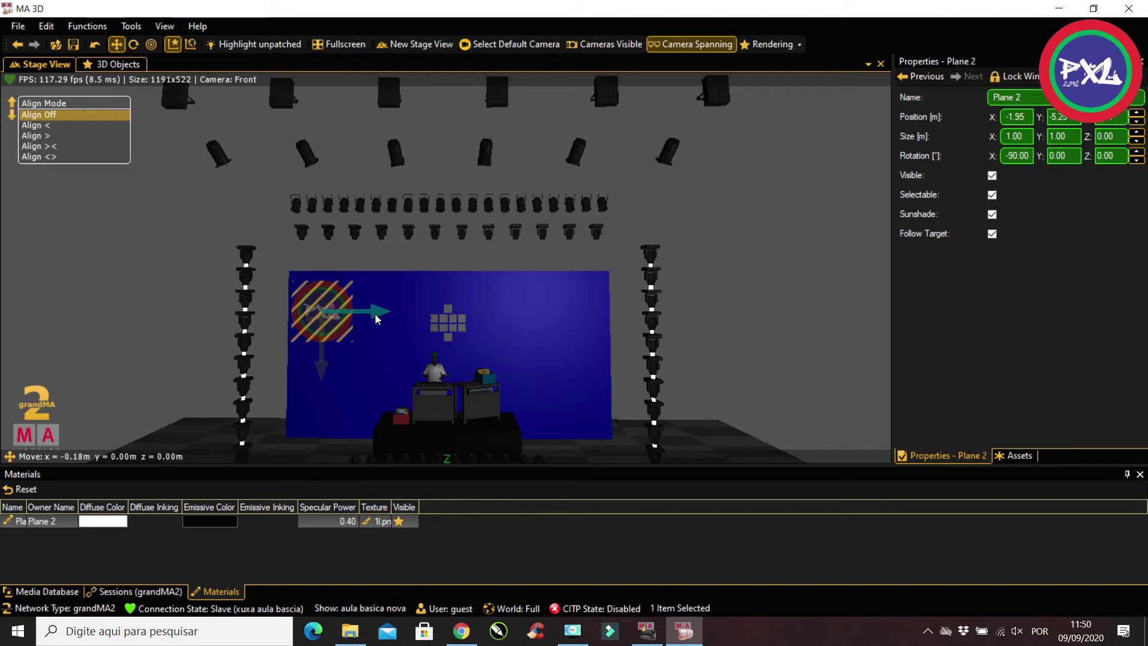
scroll(323, 341, up, 2)
scroll(324, 341, up, 1)
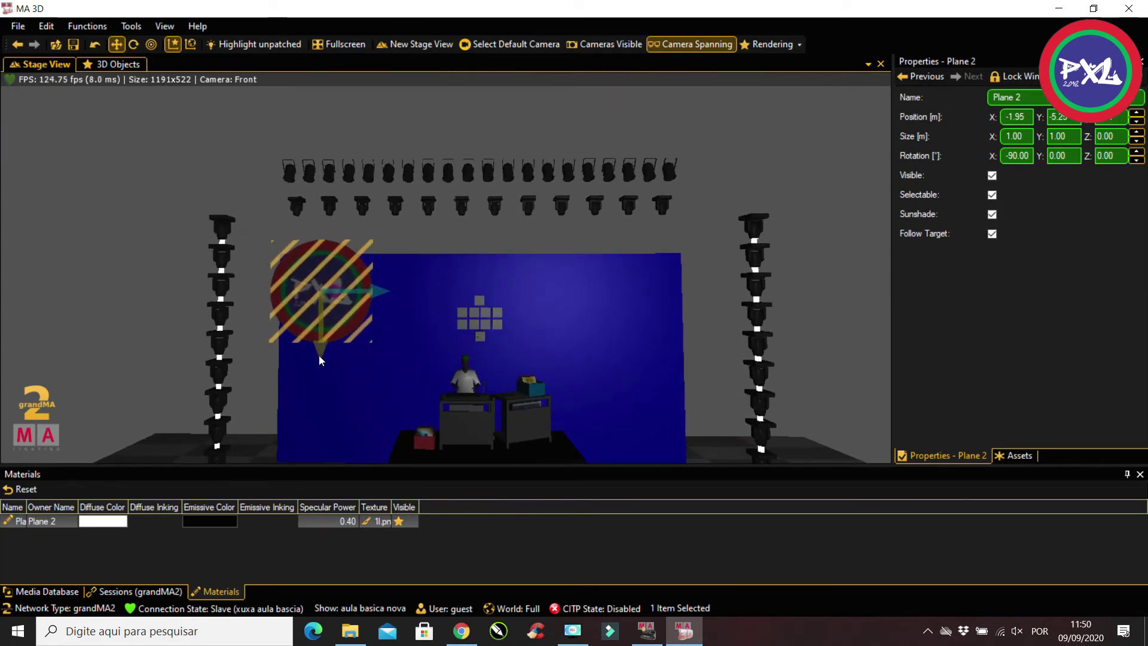
middle_drag(321, 348, 321, 348)
key(Page_Down)
key(Page_Down)
key(Page_Down)
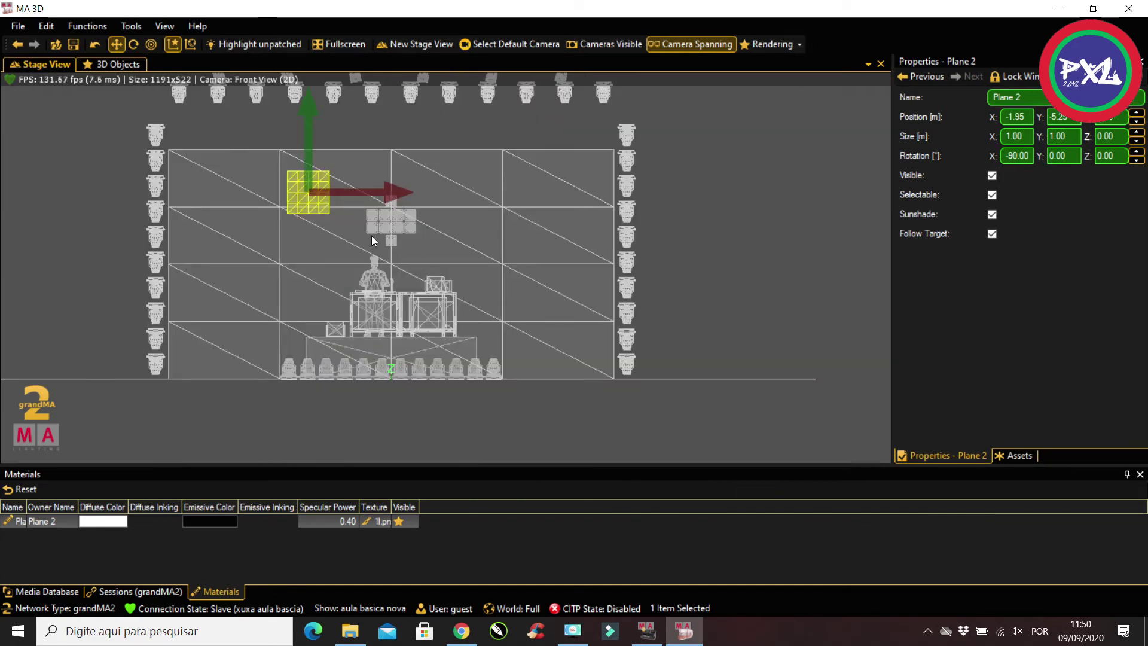
drag(398, 192, 281, 196)
drag(187, 109, 192, 94)
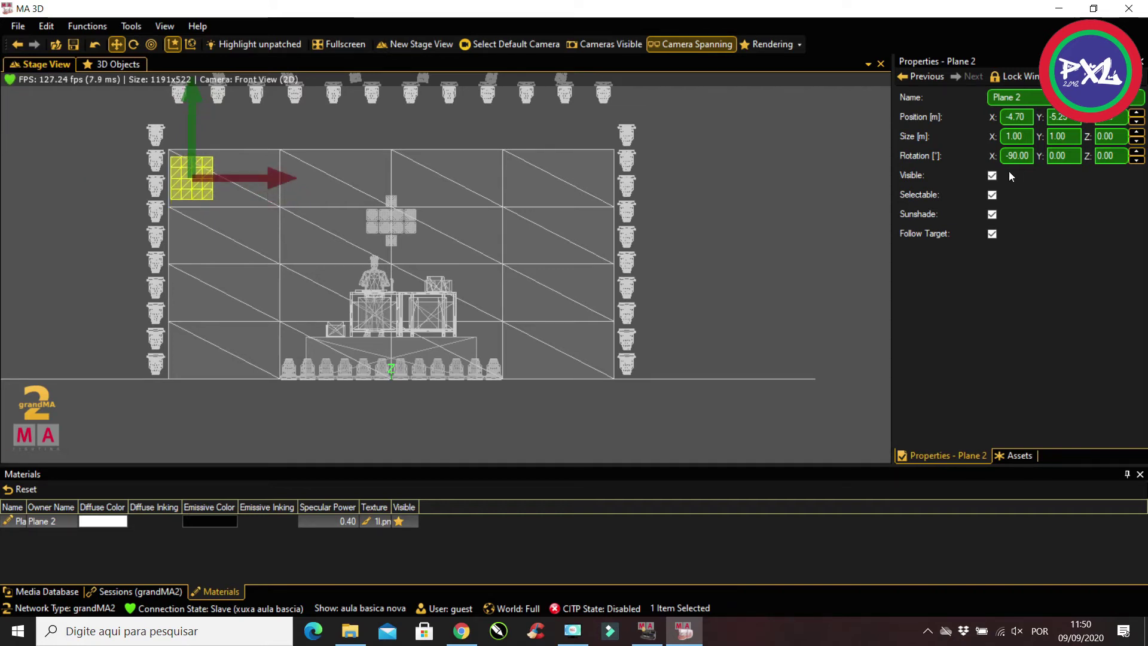
Resize the logo plane to 2.00 by 2.00 m and align it with the backdrop's left edge, at X about -4.21 m
click(1022, 136)
scroll(1024, 136, down, 2)
scroll(1024, 136, up, 4)
scroll(1024, 136, up, 3)
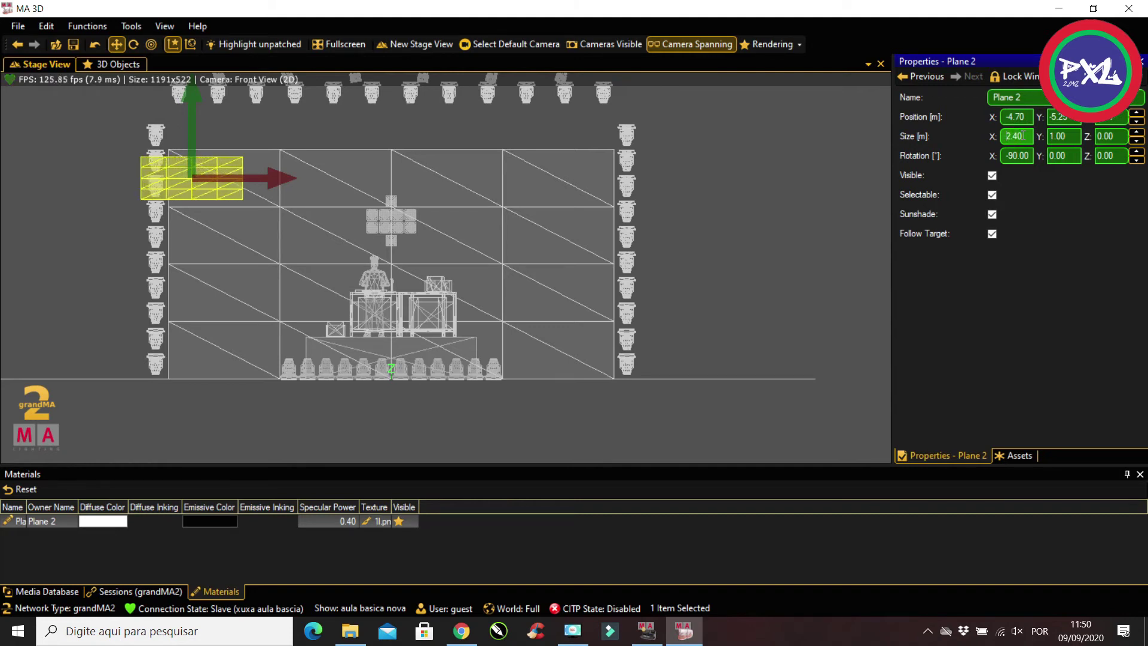
scroll(1024, 136, down, 1)
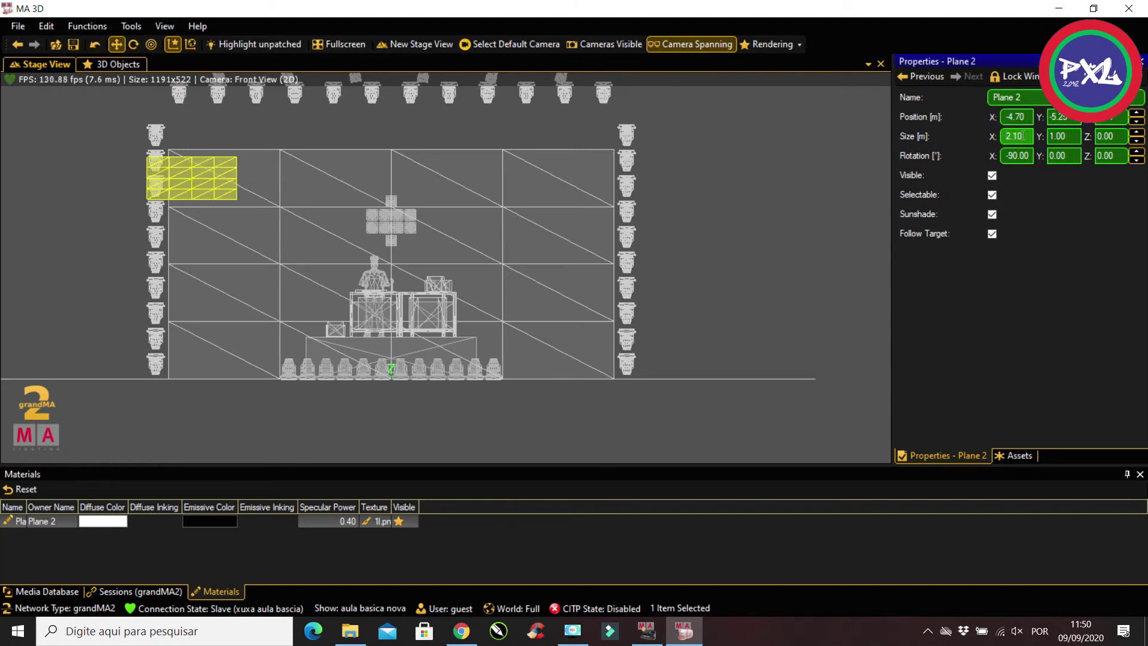
click(1075, 136)
scroll(1075, 135, up, 12)
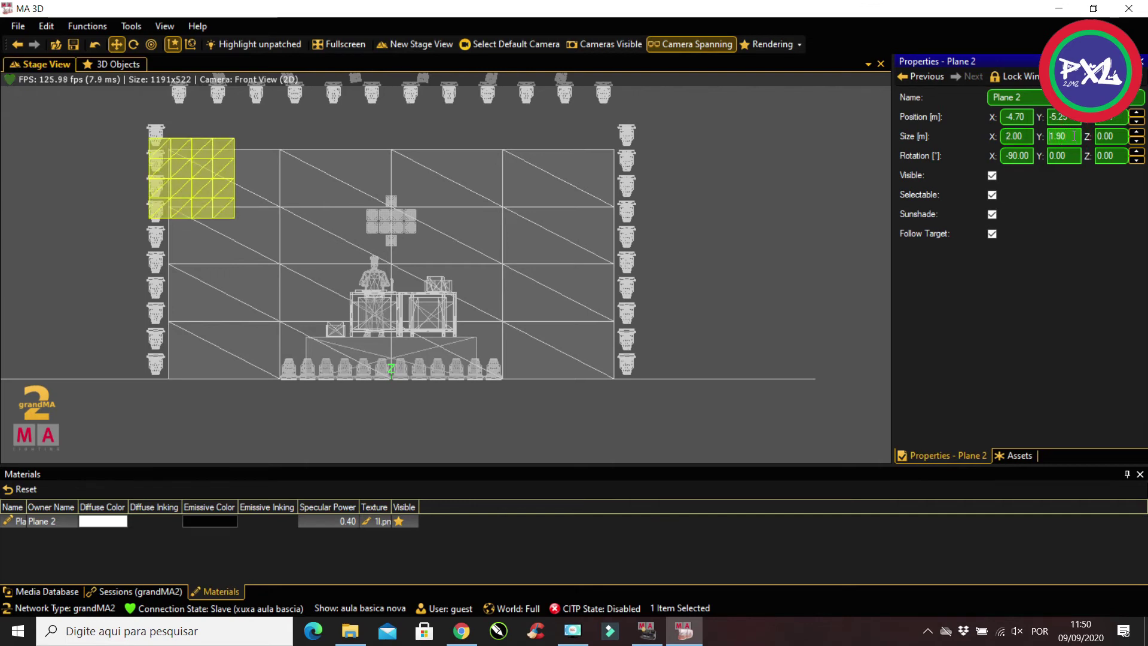
scroll(1075, 135, down, 2)
mouse_move(274, 171)
mouse_down()
mouse_move(306, 181)
mouse_move(282, 172)
mouse_up()
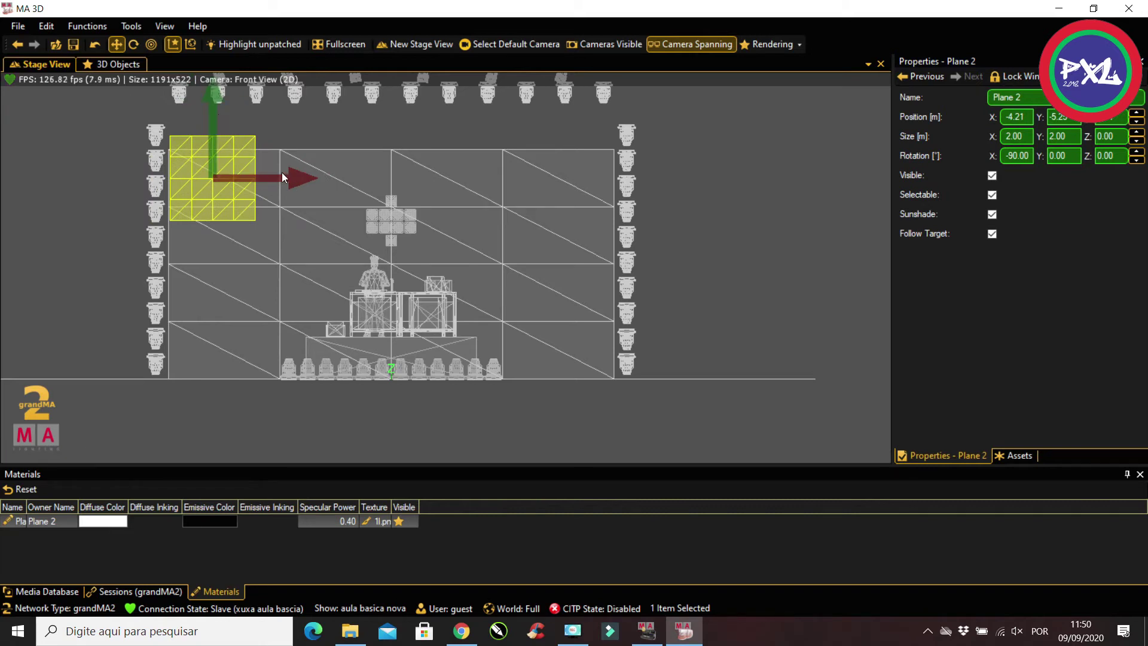